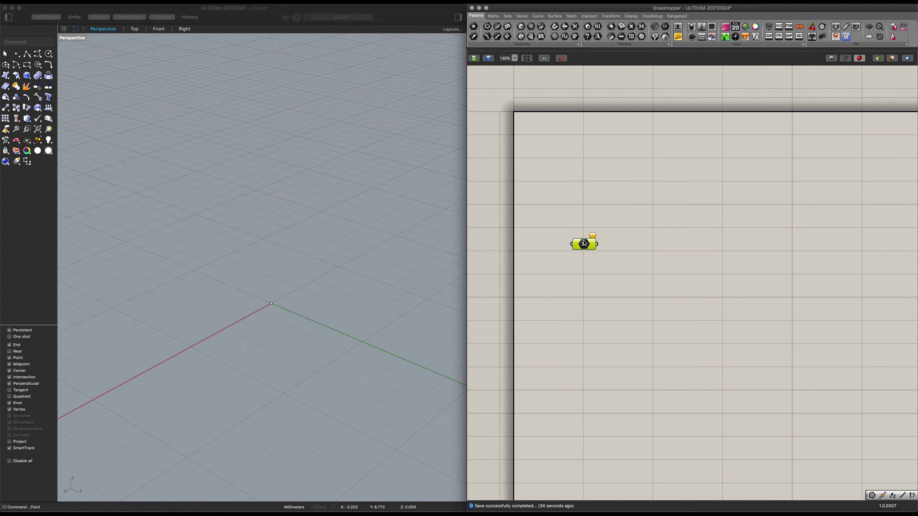
Step: Reference the existing point at the origin into the Point parameter and move the parameter slightly up the canvas
{"action": "right_click", "coordinate": [583, 237]}
{"action": "left_click", "coordinate": [602, 338]}
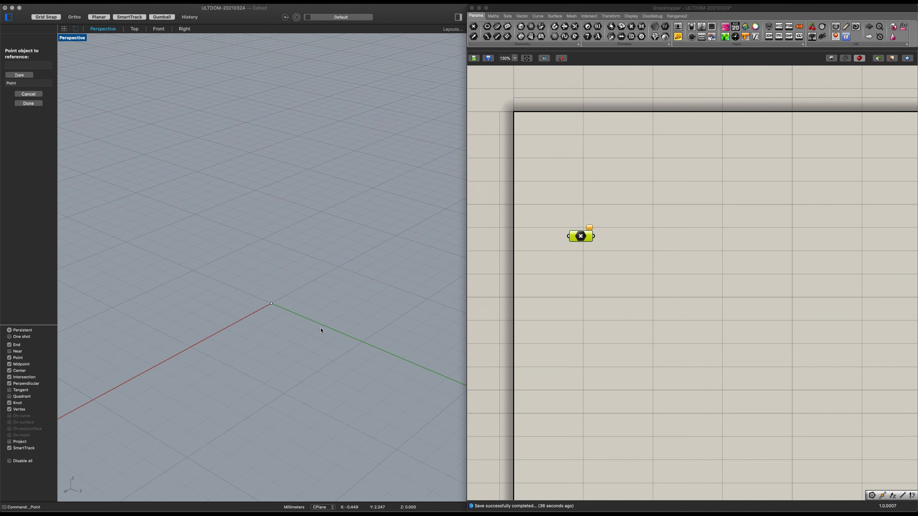
{"action": "left_click", "coordinate": [271, 303]}
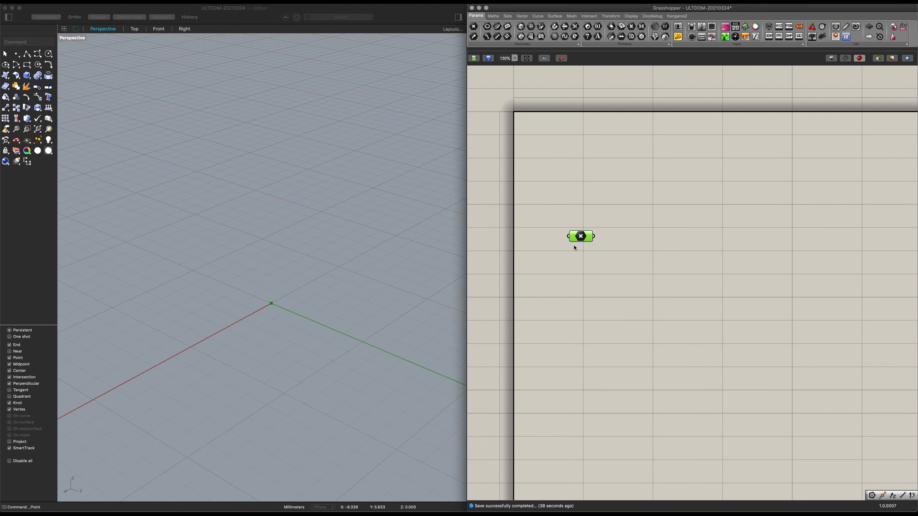
{"action": "left_click_drag", "start_coordinate": [578, 239], "coordinate": [576, 218]}
Step: Add a Polygon component and connect the Point parameter to its Plane input
{"action": "left_click", "coordinate": [657, 250]}
{"action": "double_click", "coordinate": [658, 250]}
{"action": "type", "text": "po"}
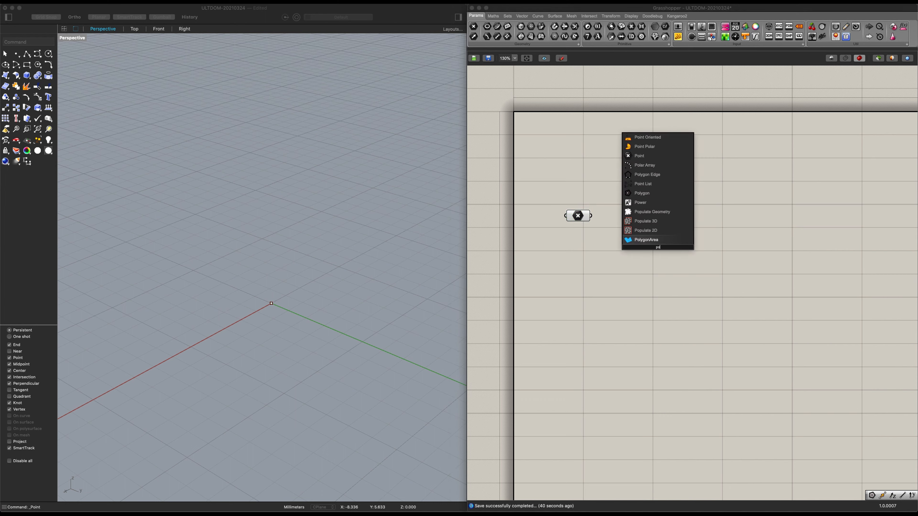
{"action": "type", "text": "l"}
{"action": "left_click", "coordinate": [638, 231]}
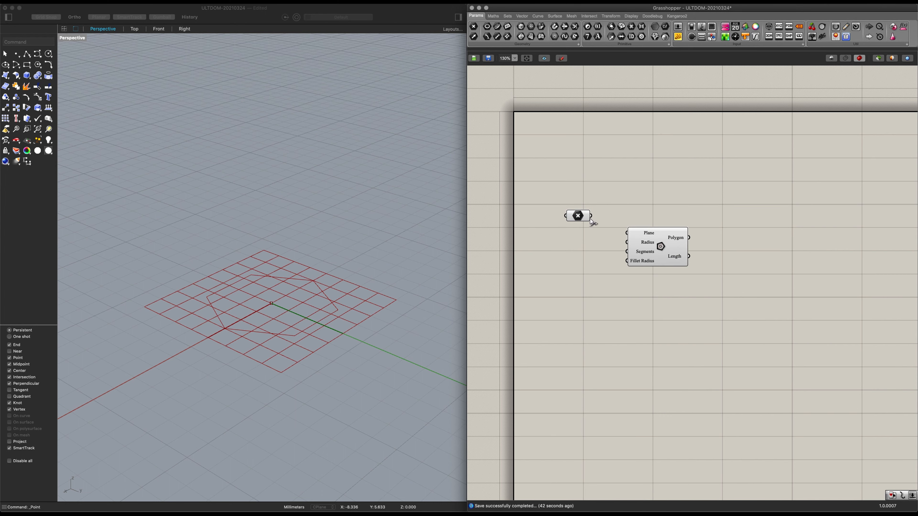
{"action": "left_click_drag", "start_coordinate": [591, 216], "coordinate": [695, 259]}
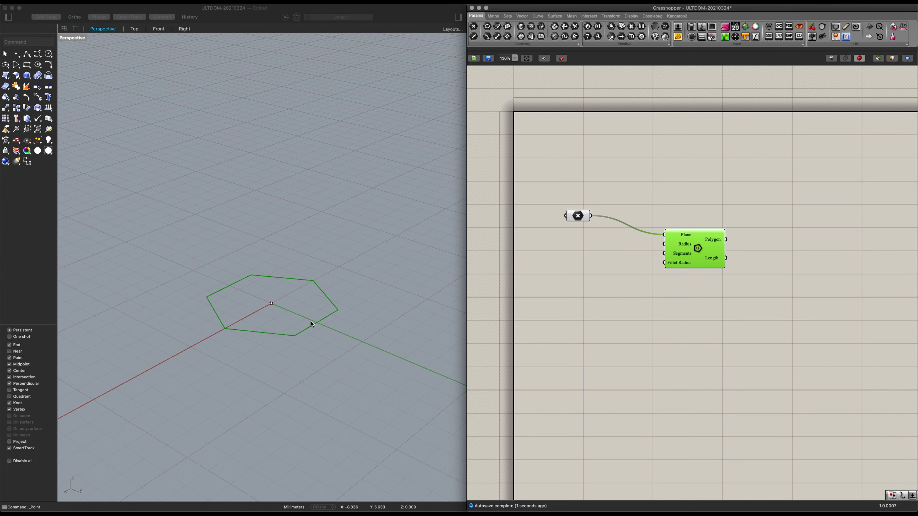
Step: Move the referenced point away from the origin across the construction plane in the Perspective viewport
{"action": "left_click", "coordinate": [271, 304]}
{"action": "right_click_drag", "start_coordinate": [306, 314], "coordinate": [300, 348]}
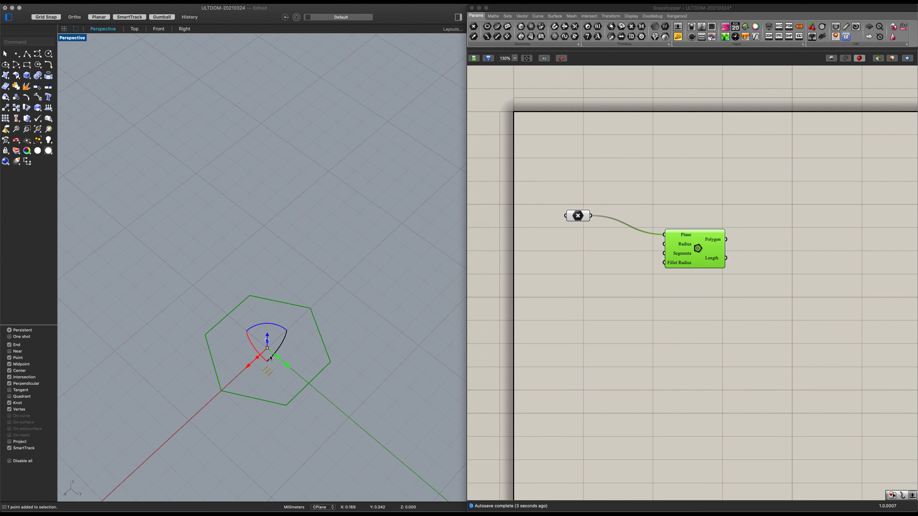
{"action": "left_click_drag", "start_coordinate": [271, 361], "coordinate": [265, 272]}
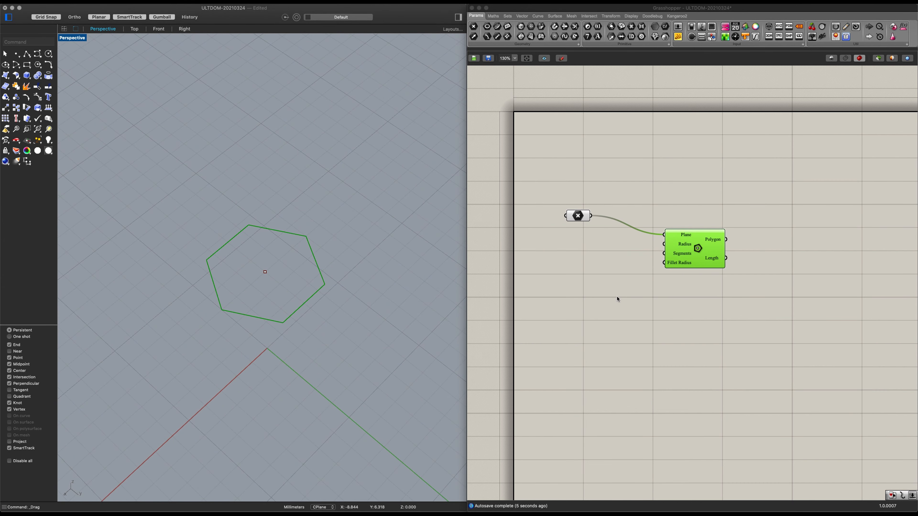
Step: Add a number slider with a maximum of 10, connect it to the polygon's Radius and set it to 8
{"action": "double_click", "coordinate": [608, 295]}
{"action": "type", "text": "10"}
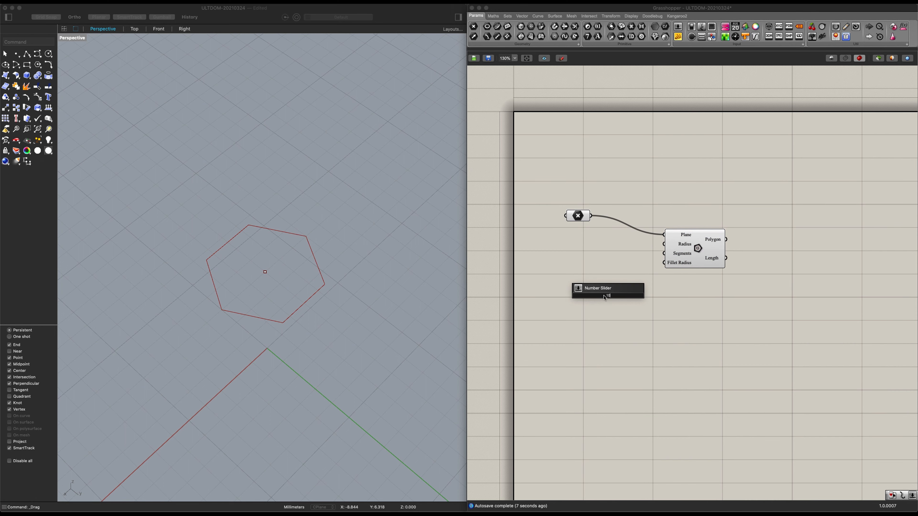
{"action": "key", "text": "Return"}
{"action": "scroll", "coordinate": [635, 272], "scroll_direction": "up", "scroll_amount": 5}
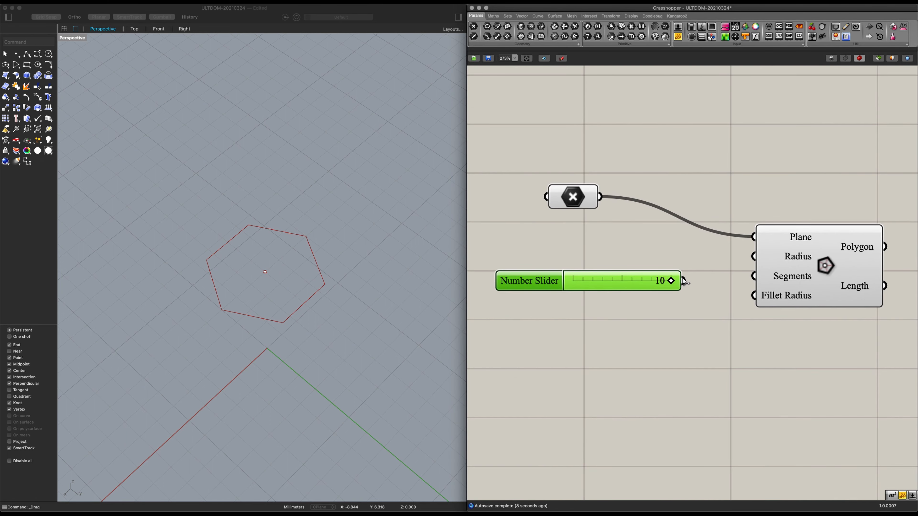
{"action": "left_click_drag", "start_coordinate": [684, 281], "coordinate": [754, 256]}
{"action": "left_click_drag", "start_coordinate": [634, 285], "coordinate": [616, 275]}
{"action": "left_click", "coordinate": [655, 288]}
Step: Duplicate the radius slider, connect the copy to the polygon's Segments input and set it to 5
{"action": "left_click", "coordinate": [629, 261]}
{"action": "key", "text": "super+c"}
{"action": "key", "text": "super+v"}
{"action": "left_click_drag", "start_coordinate": [706, 276], "coordinate": [753, 276]}
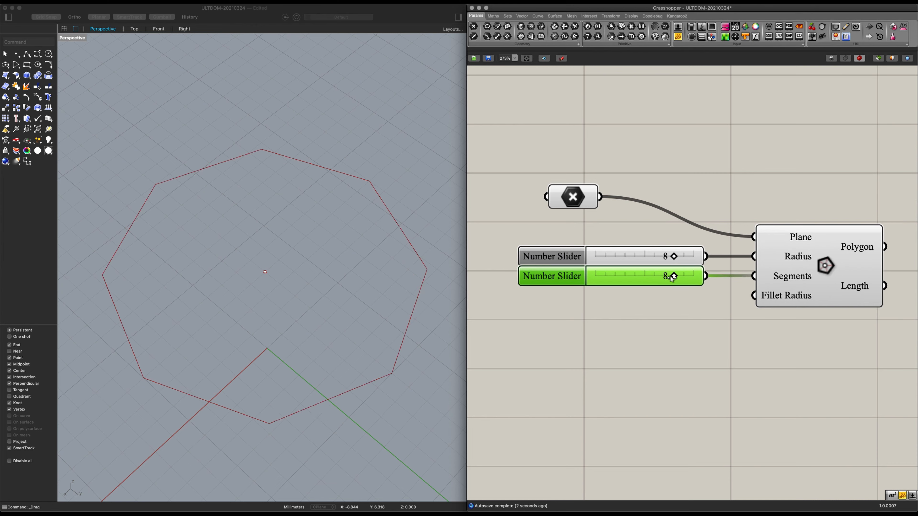
{"action": "left_click_drag", "start_coordinate": [671, 279], "coordinate": [640, 282]}
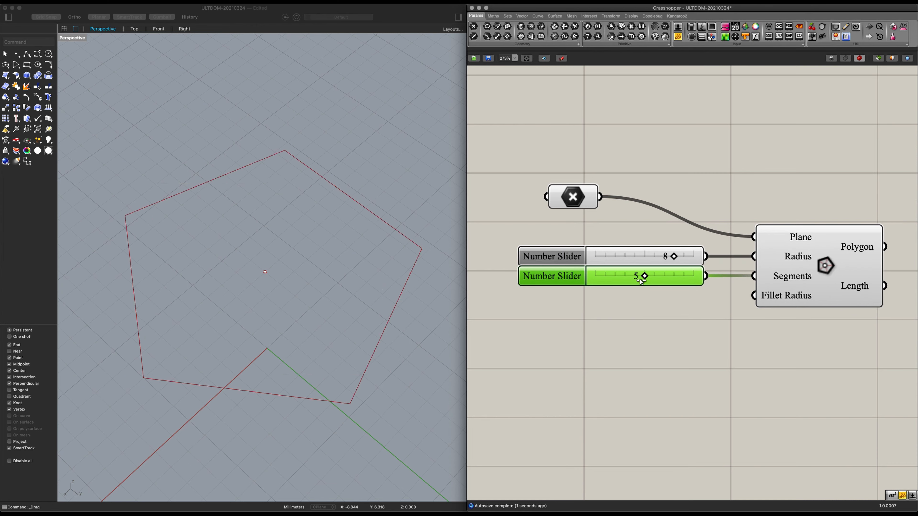
Step: Set the minimum of the Segments slider to 3
{"action": "double_click", "coordinate": [561, 283]}
{"action": "double_click", "coordinate": [572, 294]}
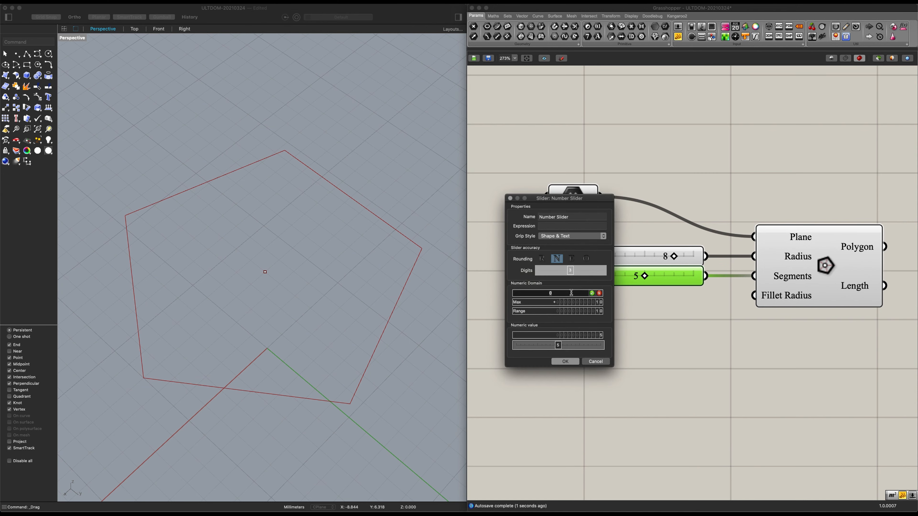
{"action": "left_click", "coordinate": [592, 294]}
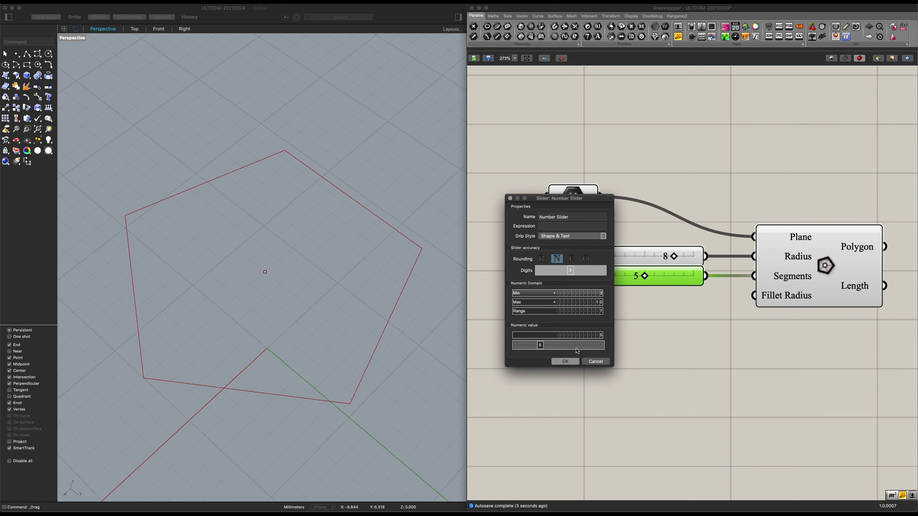
{"action": "left_click", "coordinate": [569, 362]}
{"action": "mouse_move", "coordinate": [625, 275]}
{"action": "left_mouse_down"}
{"action": "mouse_move", "coordinate": [596, 275]}
{"action": "mouse_move", "coordinate": [695, 275]}
{"action": "mouse_move", "coordinate": [616, 288]}
{"action": "mouse_move", "coordinate": [690, 276]}
{"action": "mouse_move", "coordinate": [625, 281]}
{"action": "left_mouse_up"}
Step: Group the point, both sliders and the Polygon component, and name the group "Base Geometry"
{"action": "scroll", "coordinate": [627, 313], "scroll_direction": "down", "scroll_amount": 3}
{"action": "left_click_drag", "start_coordinate": [824, 347], "coordinate": [569, 240]}
{"action": "right_click", "coordinate": [624, 269]}
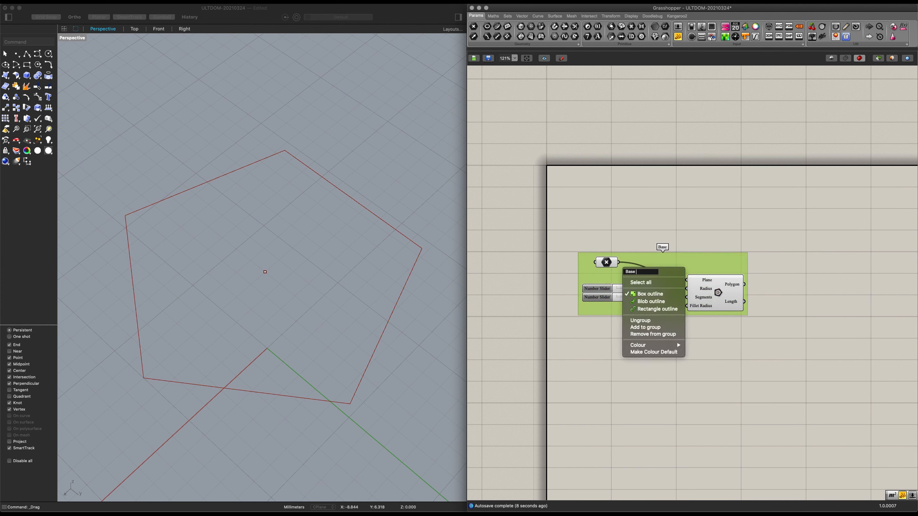
{"action": "type", "text": "Base Geometry"}
{"action": "key", "text": "Return"}
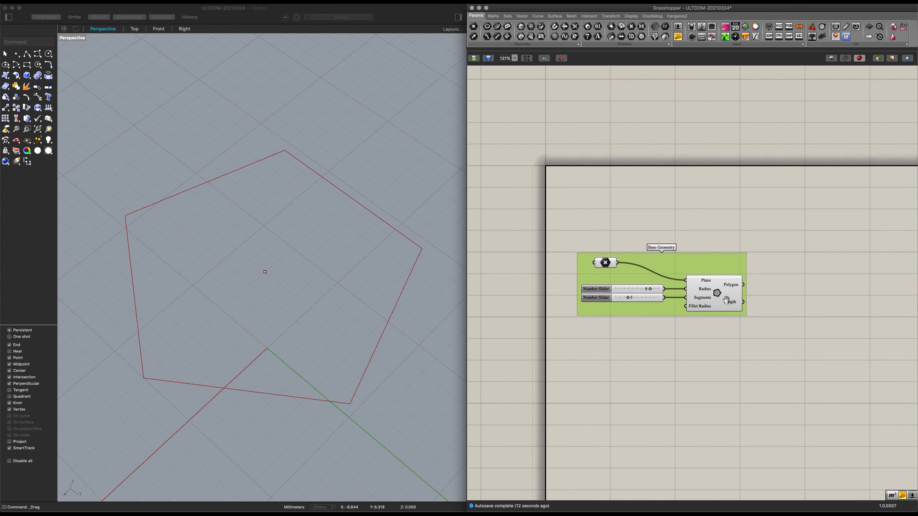
Step: Add a Move component beyond the Base Geometry group and connect the Point parameter to its Geometry input
{"action": "right_click_drag", "start_coordinate": [726, 300], "coordinate": [680, 351]}
{"action": "double_click", "coordinate": [758, 284]}
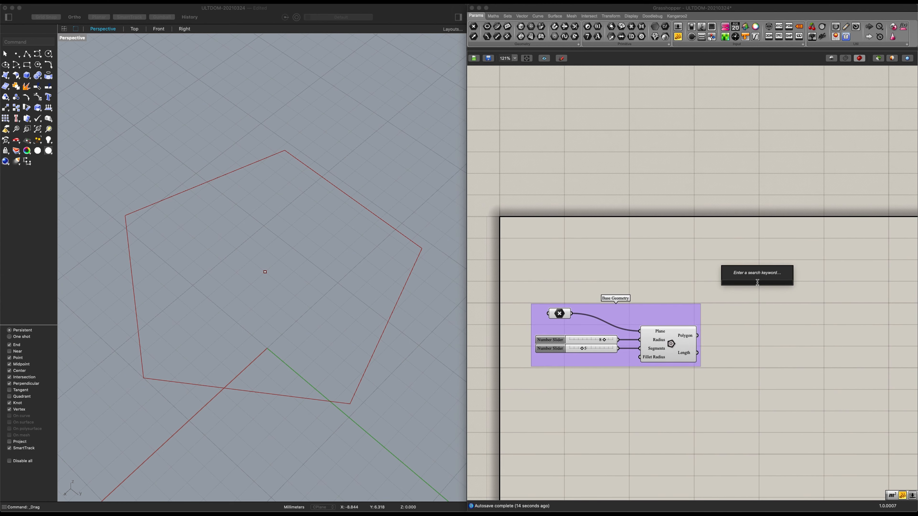
{"action": "type", "text": "move"}
{"action": "key", "text": "Return"}
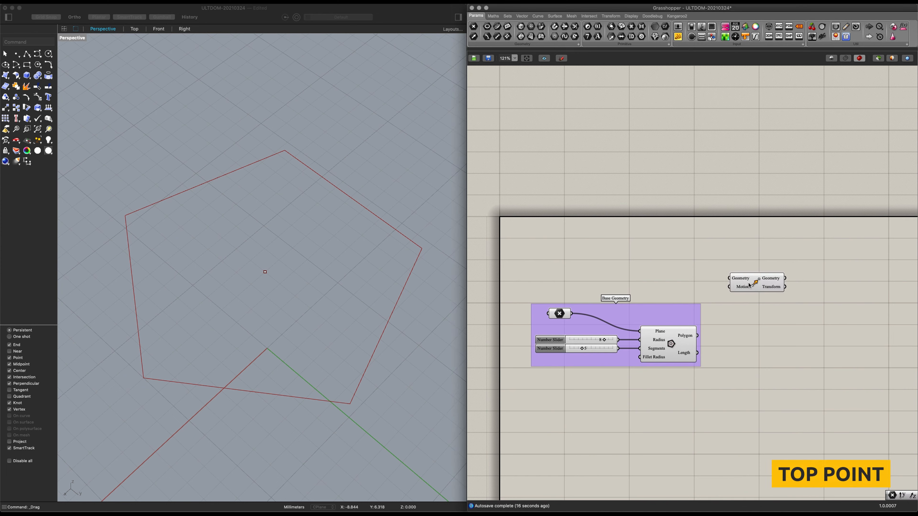
{"action": "left_click_drag", "start_coordinate": [755, 283], "coordinate": [842, 276]}
{"action": "double_click", "coordinate": [768, 293]}
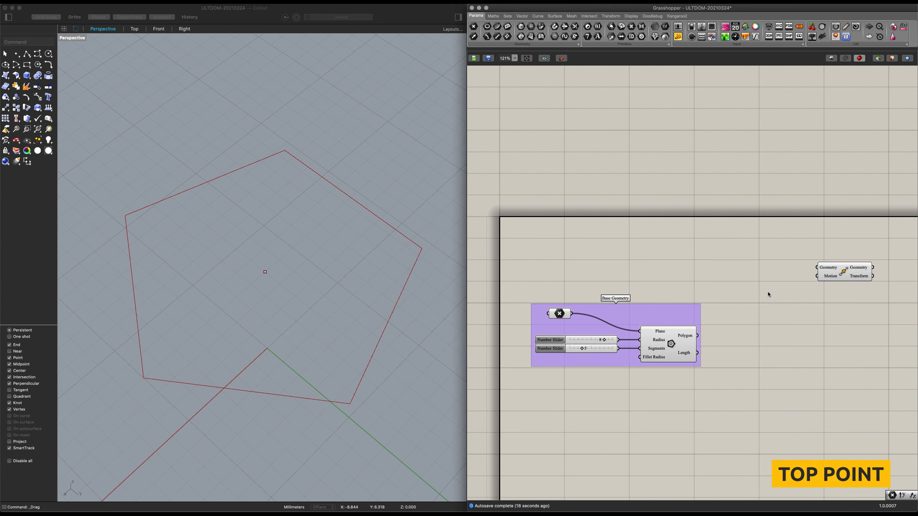
{"action": "left_click_drag", "start_coordinate": [573, 313], "coordinate": [845, 273]}
{"action": "right_click_drag", "start_coordinate": [817, 276], "coordinate": [662, 308]}
{"action": "scroll", "coordinate": [662, 308], "scroll_direction": "up", "scroll_amount": 2}
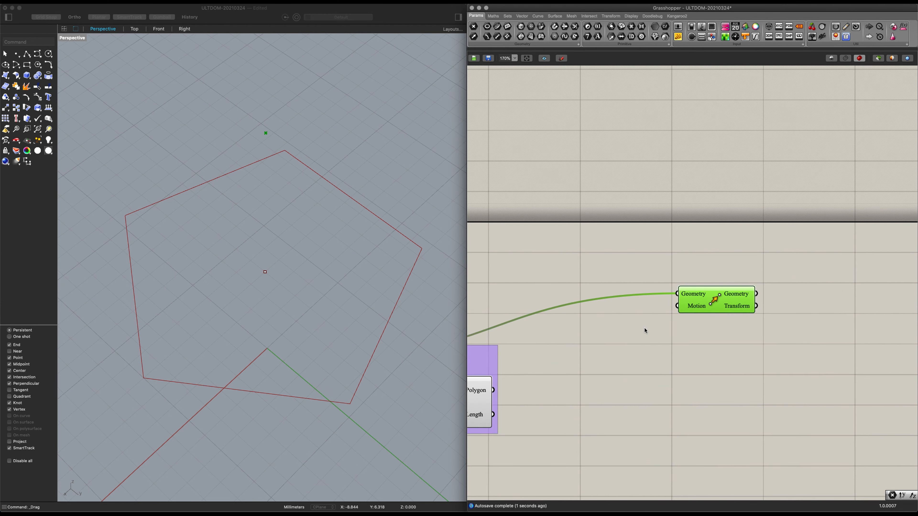
Step: Add a Unit Z vector component and connect it to the Motion input of the Move component
{"action": "double_click", "coordinate": [607, 340]}
{"action": "type", "text": "z"}
{"action": "left_click", "coordinate": [606, 336]}
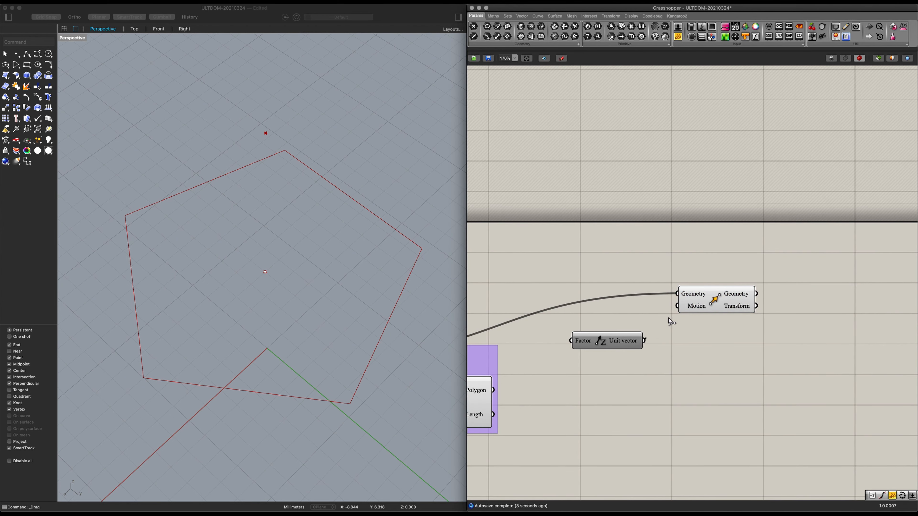
{"action": "left_click_drag", "start_coordinate": [677, 306], "coordinate": [636, 311]}
{"action": "right_click_drag", "start_coordinate": [650, 326], "coordinate": [770, 334]}
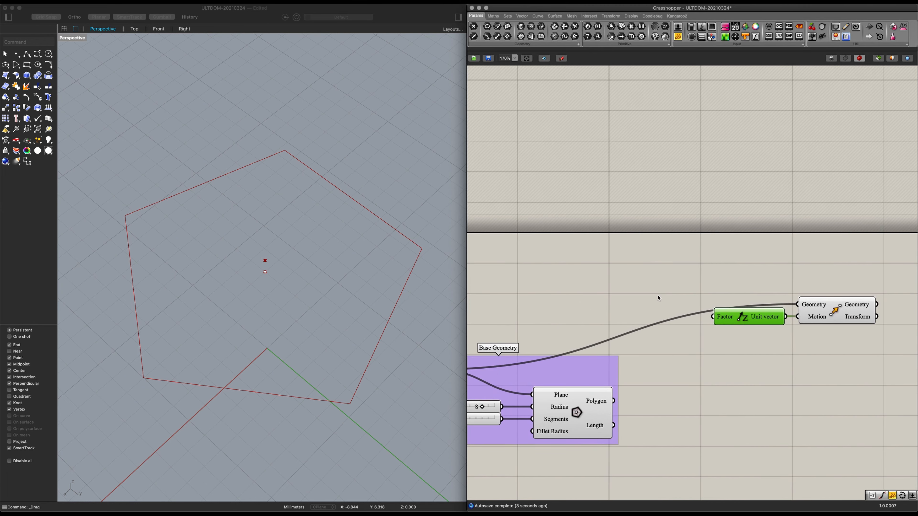
Step: Add a number slider set to 10, connect it to the Unit Z Factor input and align it beside that component
{"action": "double_click", "coordinate": [634, 291]}
{"action": "type", "text": "10"}
{"action": "key", "text": "Return"}
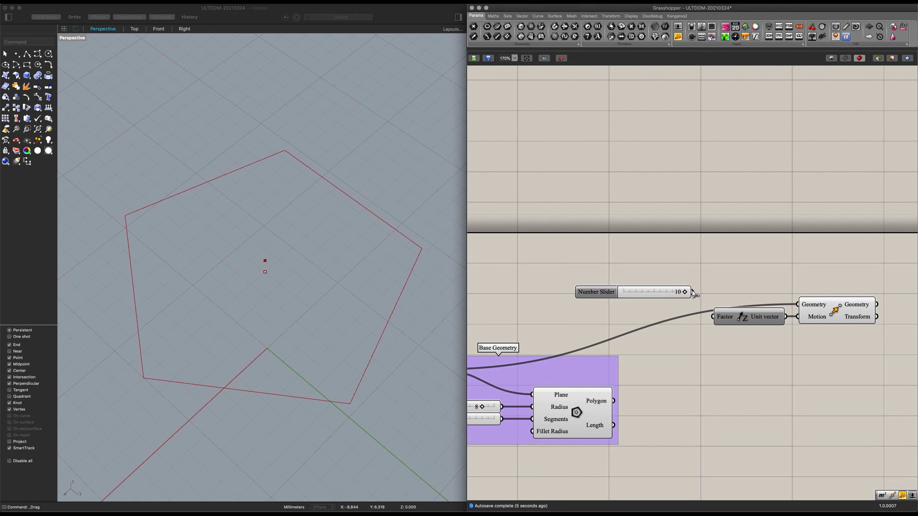
{"action": "left_click_drag", "start_coordinate": [693, 291], "coordinate": [711, 315]}
{"action": "left_click_drag", "start_coordinate": [653, 297], "coordinate": [663, 321]}
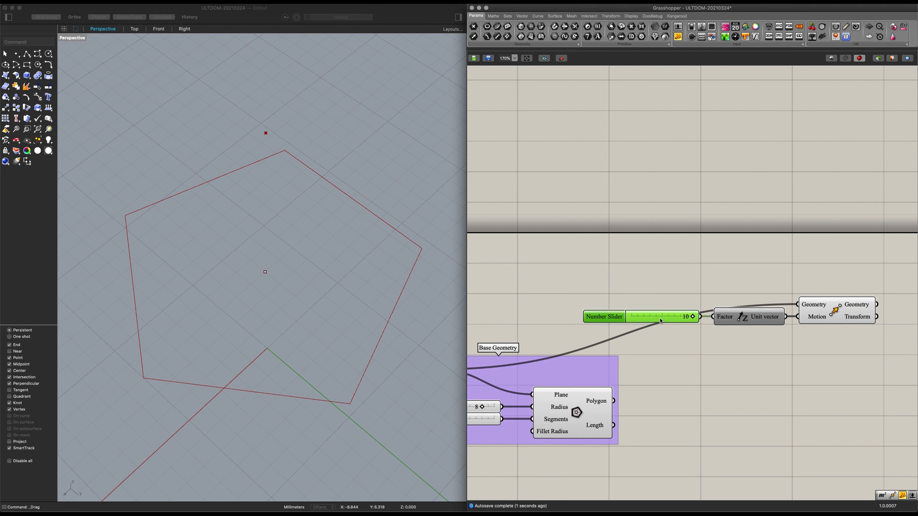
Step: Shift the height slider, Unit Z and Move components aside, group them and name the group "Top Point"
{"action": "left_click_drag", "start_coordinate": [880, 354], "coordinate": [749, 319]}
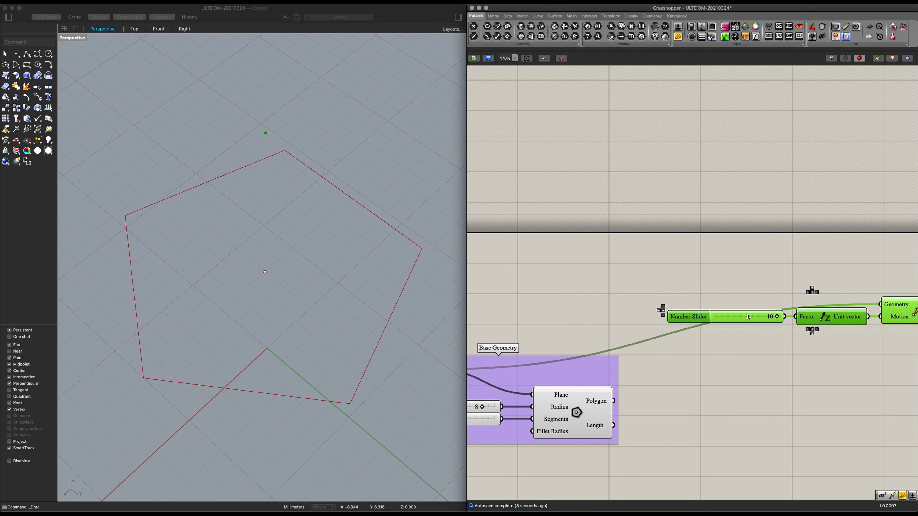
{"action": "key", "text": "super+g"}
{"action": "right_click_drag", "start_coordinate": [793, 360], "coordinate": [642, 368]}
{"action": "right_click", "coordinate": [637, 311]}
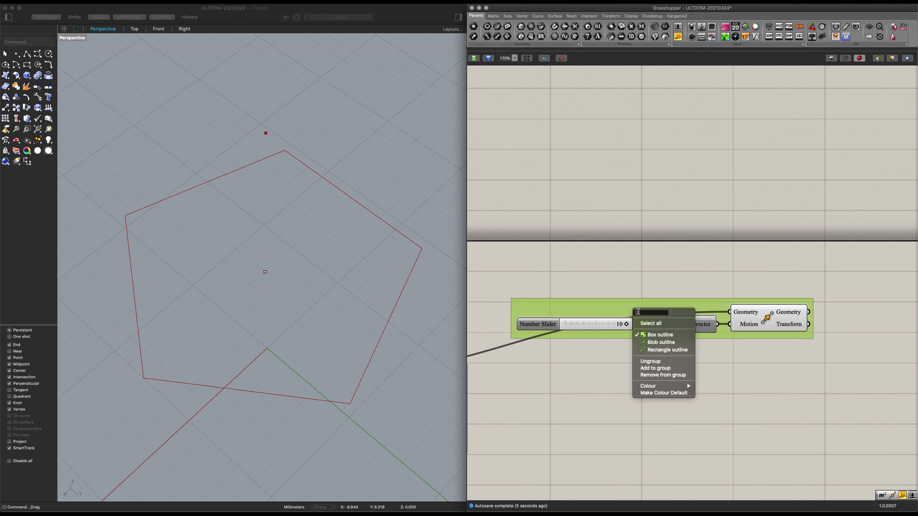
{"action": "type", "text": "Top Point"}
{"action": "key", "text": "Return"}
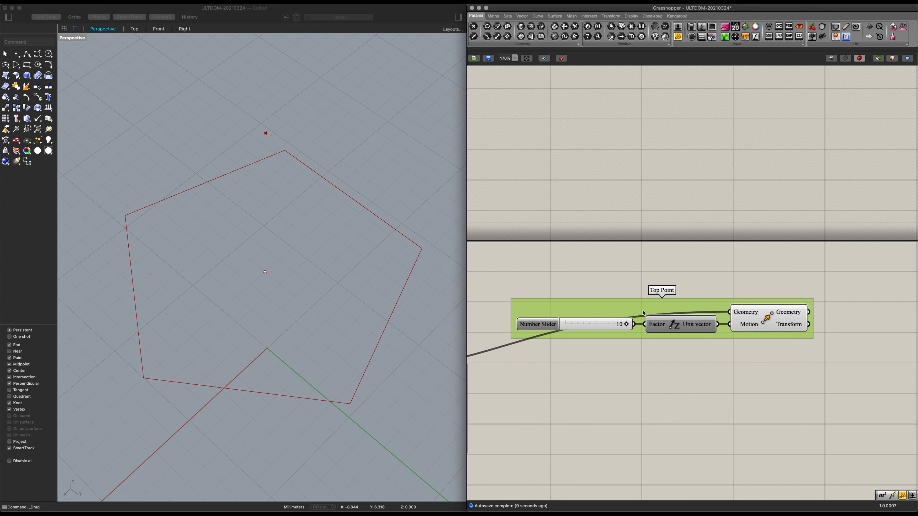
Step: Add an Explode component below the Top Point group and connect the Polygon output to its Curve input
{"action": "left_click", "coordinate": [645, 400]}
{"action": "scroll", "coordinate": [644, 399], "scroll_direction": "down", "scroll_amount": 2}
{"action": "right_click_drag", "start_coordinate": [645, 399], "coordinate": [741, 297]}
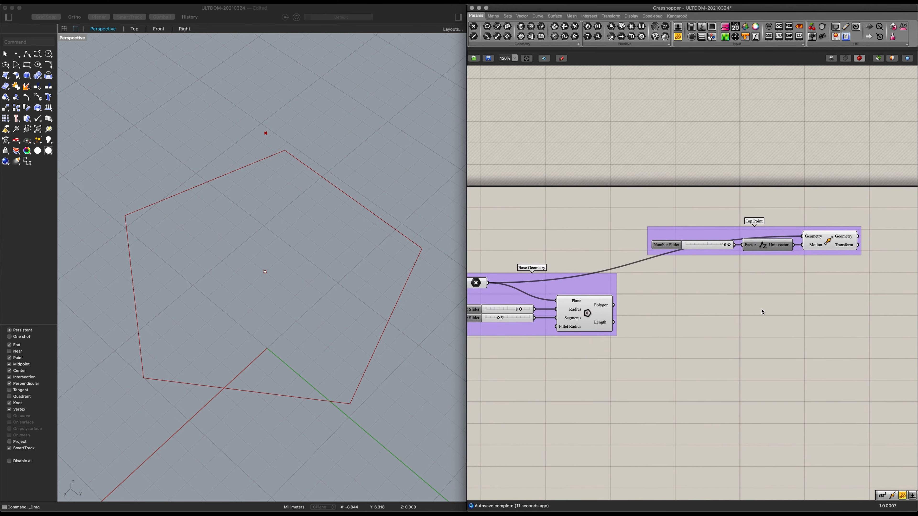
{"action": "double_click", "coordinate": [755, 325]}
{"action": "type", "text": "expl"}
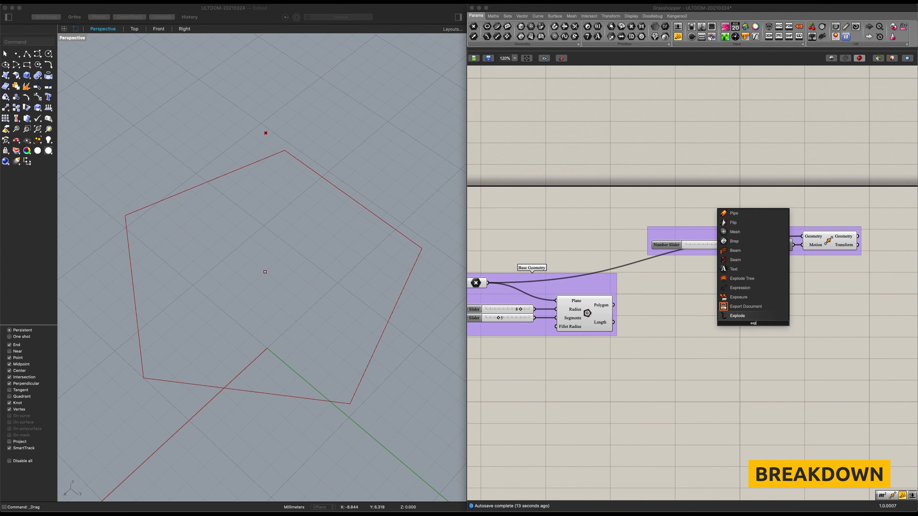
{"action": "left_click", "coordinate": [737, 316]}
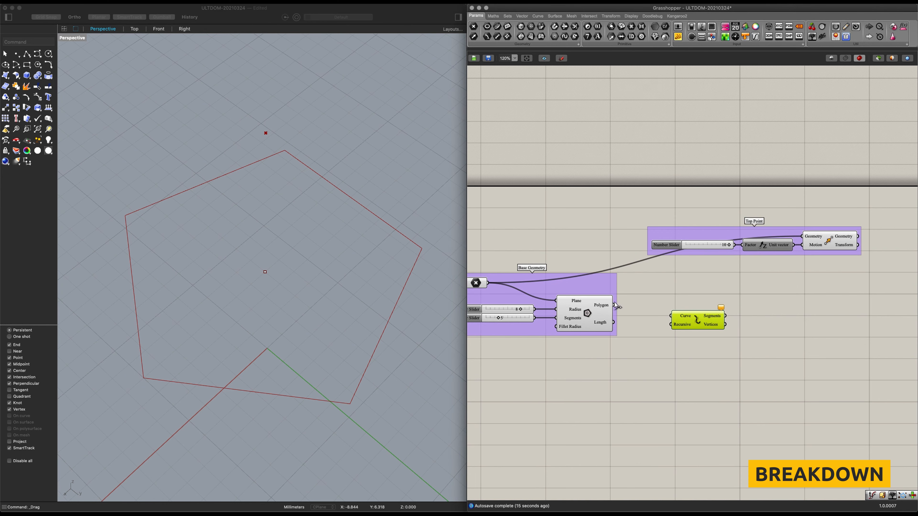
{"action": "left_click_drag", "start_coordinate": [614, 305], "coordinate": [745, 318]}
{"action": "mouse_move", "coordinate": [746, 318]}
{"action": "right_mouse_down"}
{"action": "mouse_move", "coordinate": [669, 330]}
{"action": "mouse_move", "coordinate": [755, 324]}
{"action": "right_mouse_up"}
{"action": "scroll", "coordinate": [671, 330], "scroll_direction": "up", "scroll_amount": 3}
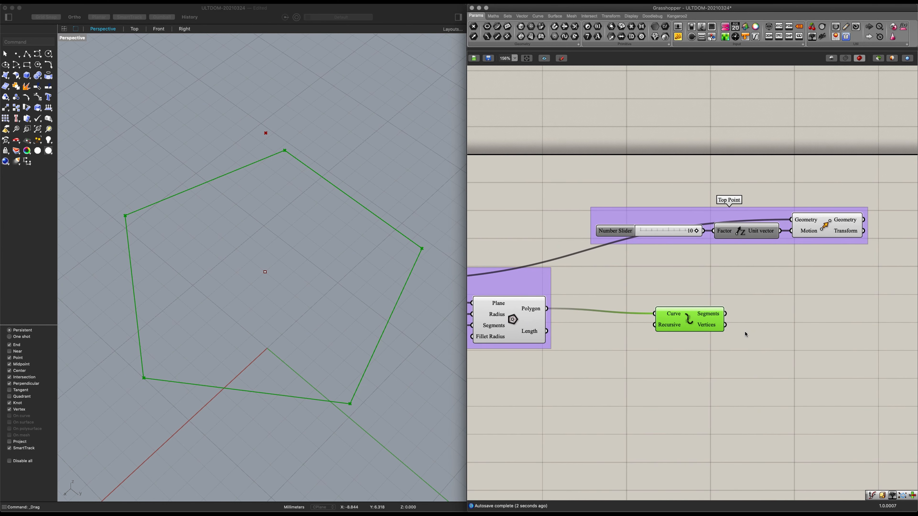
Step: Add a Cull Index component and connect the exploded polygon's Vertices to its List input
{"action": "double_click", "coordinate": [775, 334]}
{"action": "type", "text": "cull"}
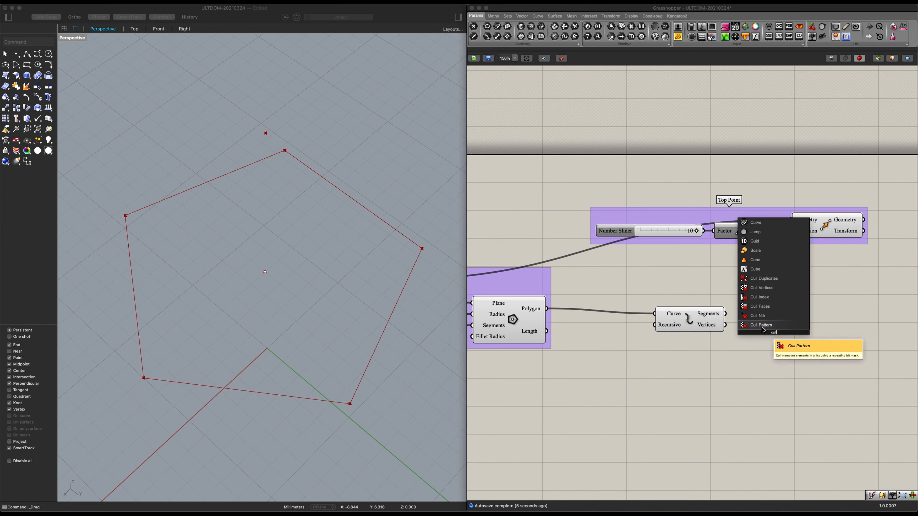
{"action": "left_click", "coordinate": [766, 298]}
{"action": "left_click_drag", "start_coordinate": [773, 323], "coordinate": [827, 327]}
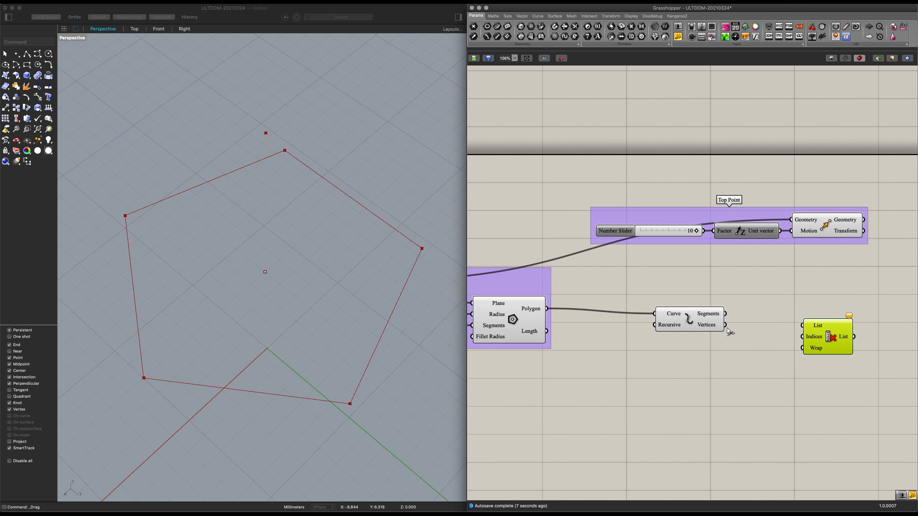
{"action": "mouse_move", "coordinate": [716, 328]}
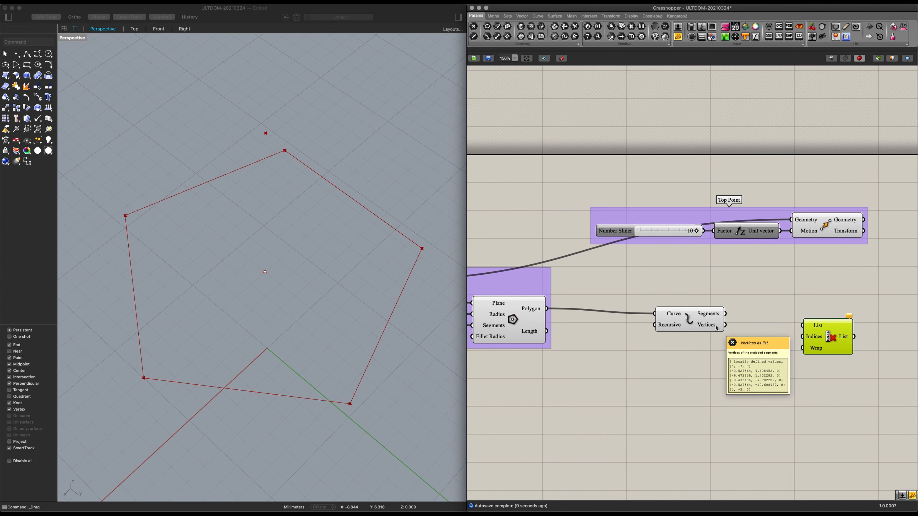
{"action": "right_click_drag", "start_coordinate": [716, 328], "coordinate": [661, 319]}
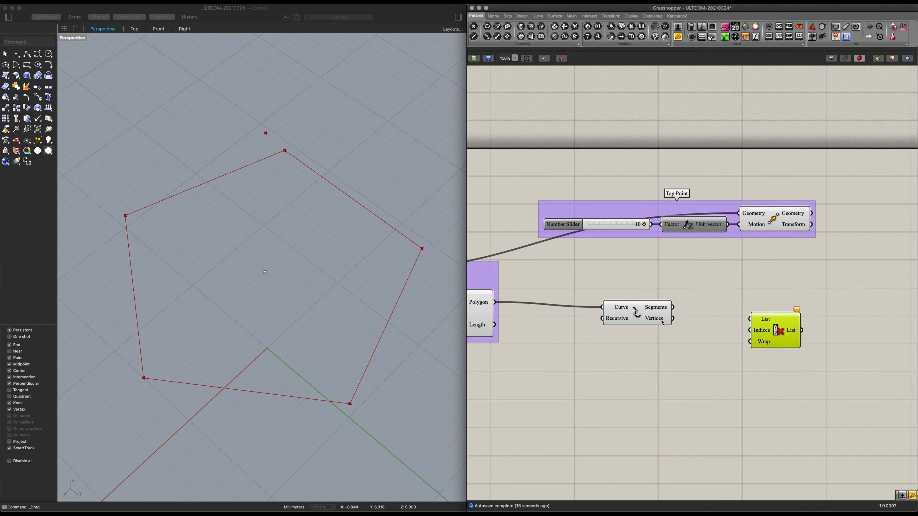
{"action": "mouse_move", "coordinate": [662, 323]}
{"action": "left_click_drag", "start_coordinate": [673, 318], "coordinate": [750, 319]}
Step: Add a panel containing 0, connect it to the Cull Index Indices input and place it just beside that component
{"action": "double_click", "coordinate": [707, 354]}
{"action": "type", "text": "//0"}
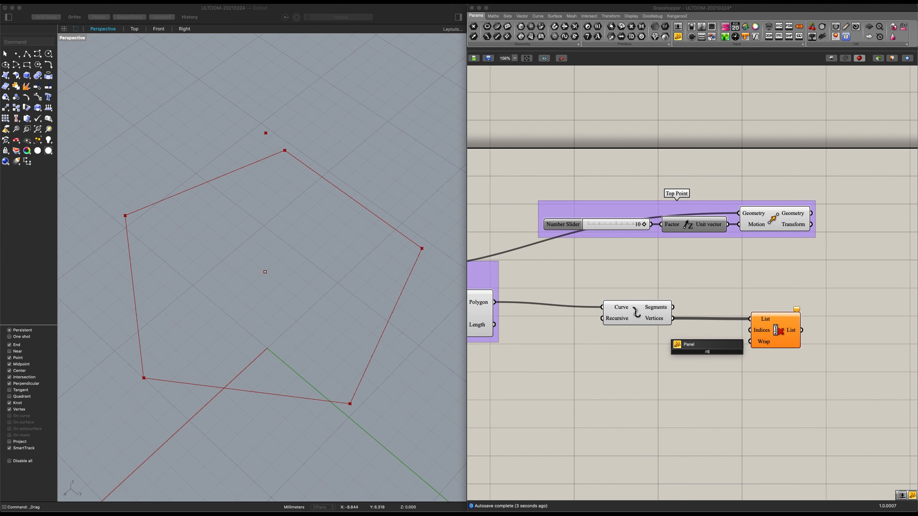
{"action": "key", "text": "Return"}
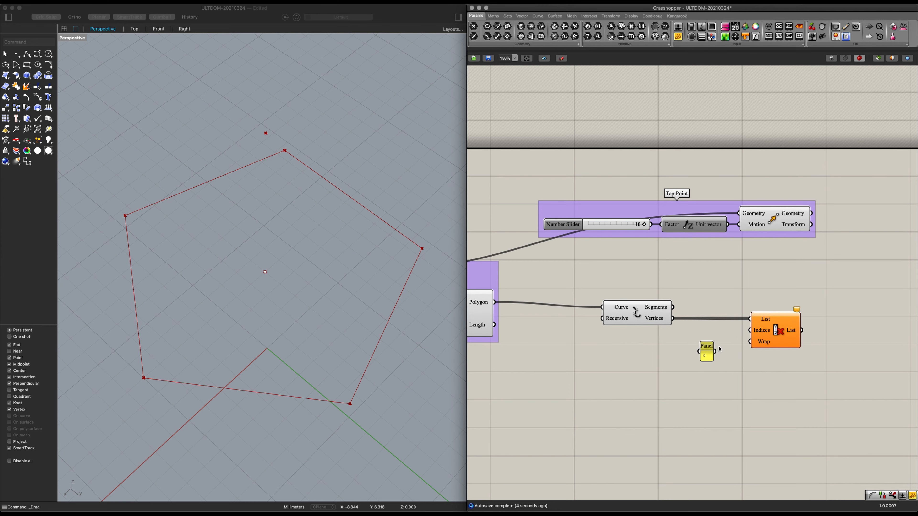
{"action": "scroll", "coordinate": [719, 349], "scroll_direction": "up", "scroll_amount": 5}
{"action": "left_click_drag", "start_coordinate": [710, 358], "coordinate": [777, 318]}
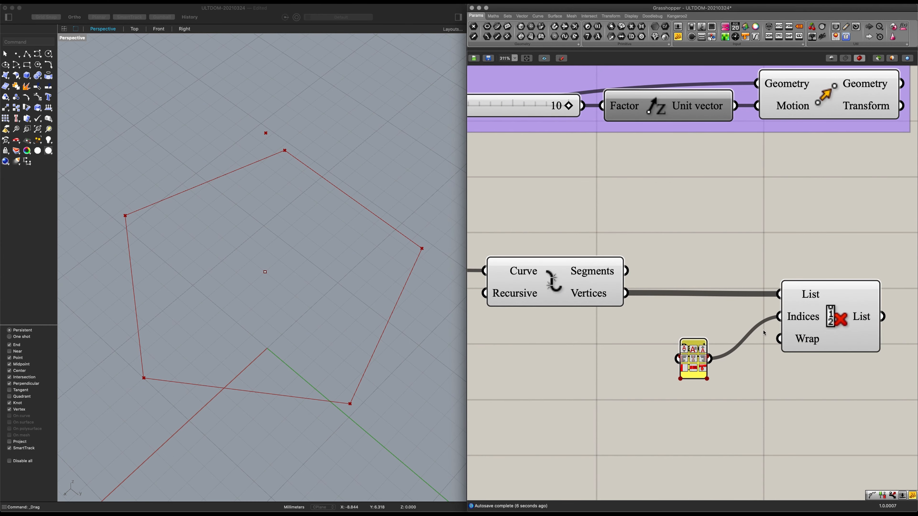
{"action": "scroll", "coordinate": [679, 364], "scroll_direction": "up", "scroll_amount": 2}
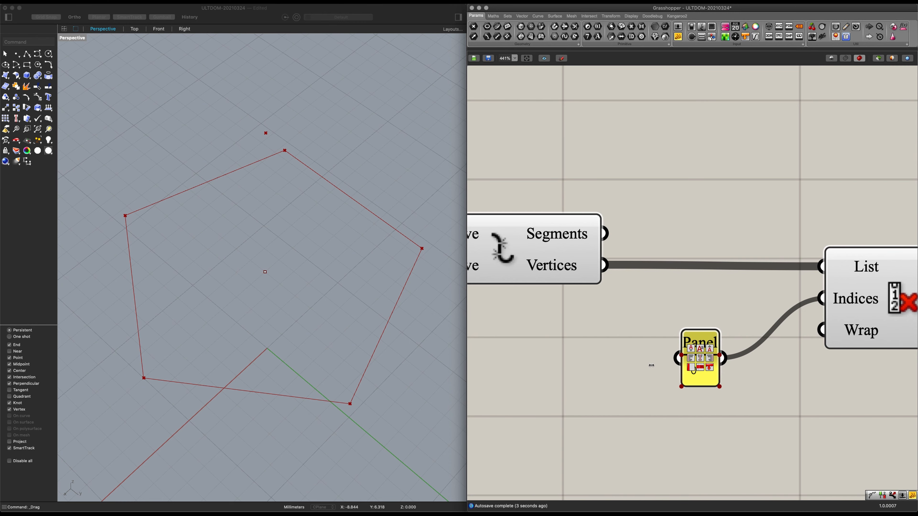
{"action": "scroll", "coordinate": [664, 391], "scroll_direction": "down", "scroll_amount": 5}
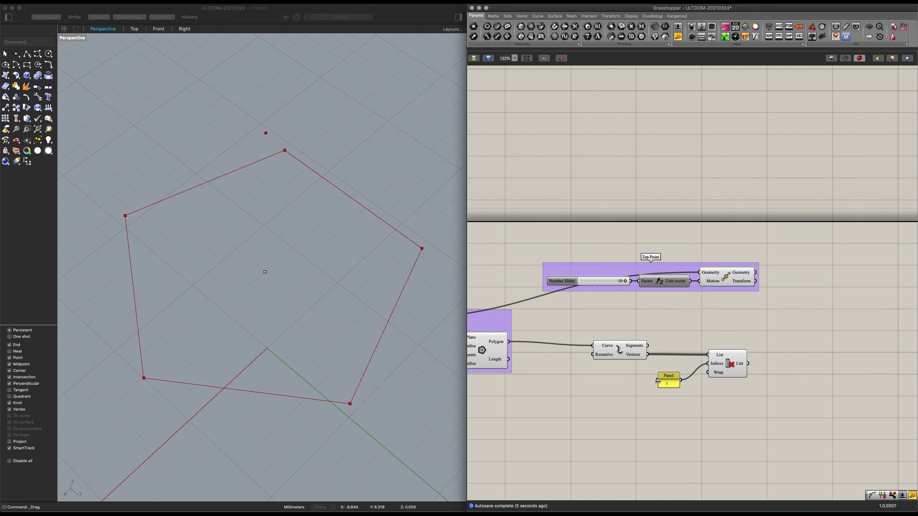
{"action": "left_click_drag", "start_coordinate": [671, 384], "coordinate": [685, 367]}
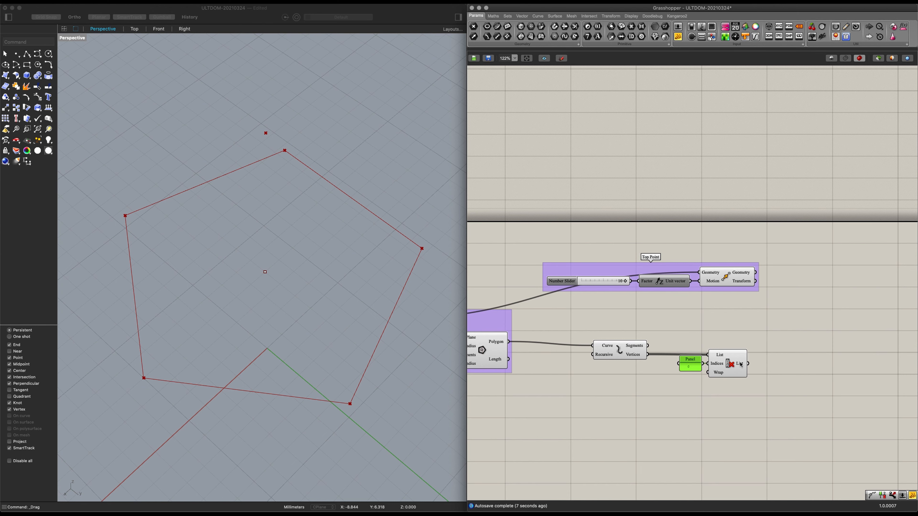
Step: Group the Explode, Panel and Cull Index components and name the group "Breakdown"
{"action": "left_click_drag", "start_coordinate": [755, 385], "coordinate": [581, 334]}
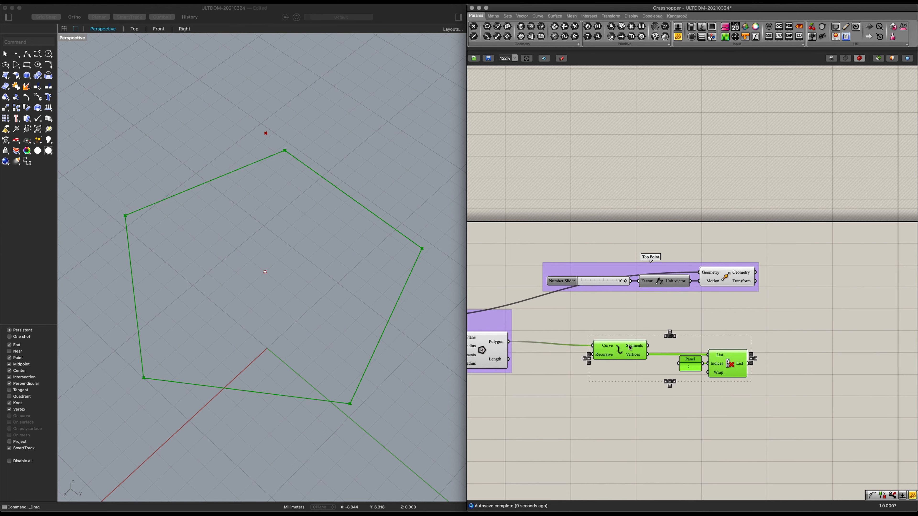
{"action": "key", "text": "super+g"}
{"action": "right_click", "coordinate": [639, 375]}
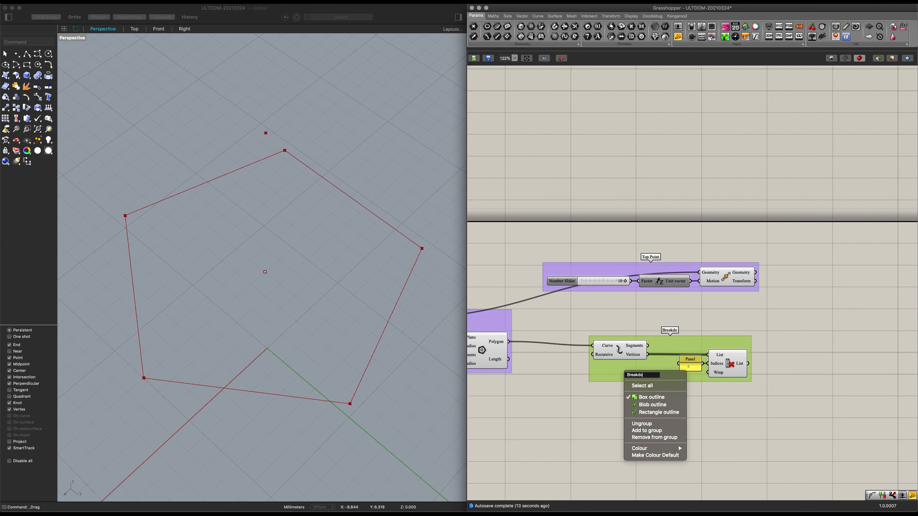
{"action": "key", "text": "Return"}
{"action": "left_click", "coordinate": [693, 399]}
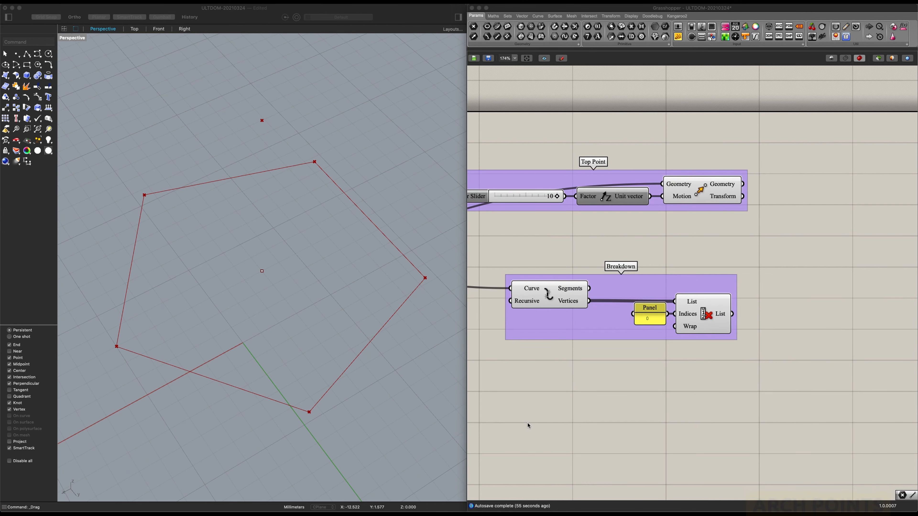
Step: Turn off the preview of all components in the Base Geometry, Top Point and Breakdown groups
{"action": "right_click_drag", "start_coordinate": [598, 390], "coordinate": [684, 355]}
{"action": "scroll", "coordinate": [690, 361], "scroll_direction": "down", "scroll_amount": 3}
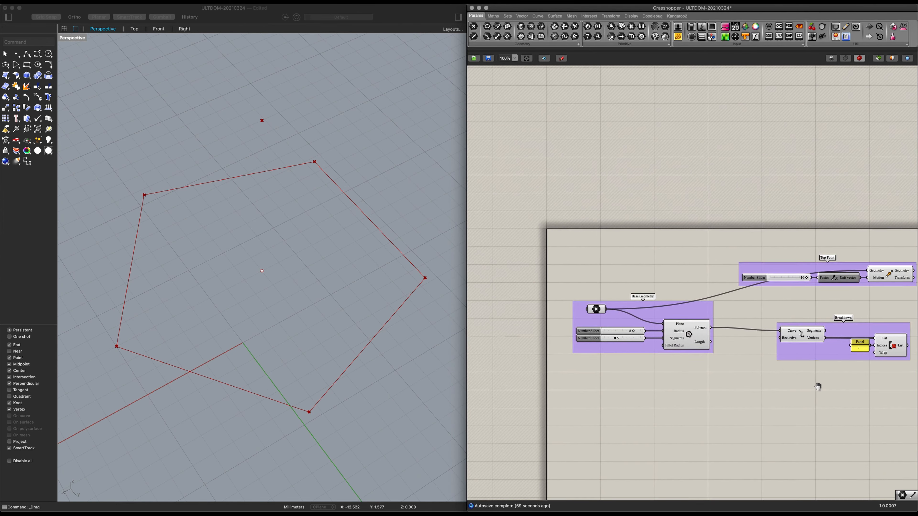
{"action": "left_click_drag", "start_coordinate": [822, 395], "coordinate": [476, 218]}
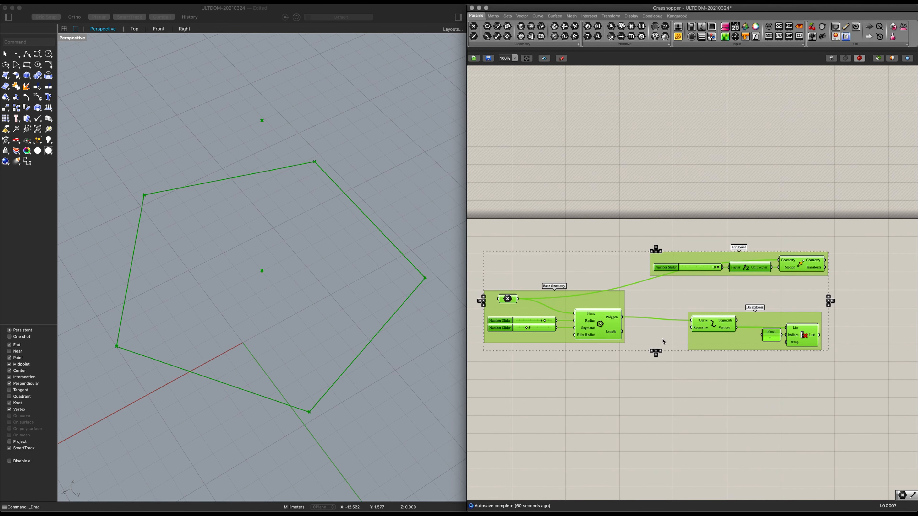
{"action": "key", "text": "ctrl+q"}
{"action": "left_click", "coordinate": [700, 392]}
Step: Add a Curve Middle component well below the Breakdown group and connect the exploded polygon's Segments to its Curve input
{"action": "right_click_drag", "start_coordinate": [712, 391], "coordinate": [632, 336]}
{"action": "scroll", "coordinate": [667, 329], "scroll_direction": "up", "scroll_amount": 3}
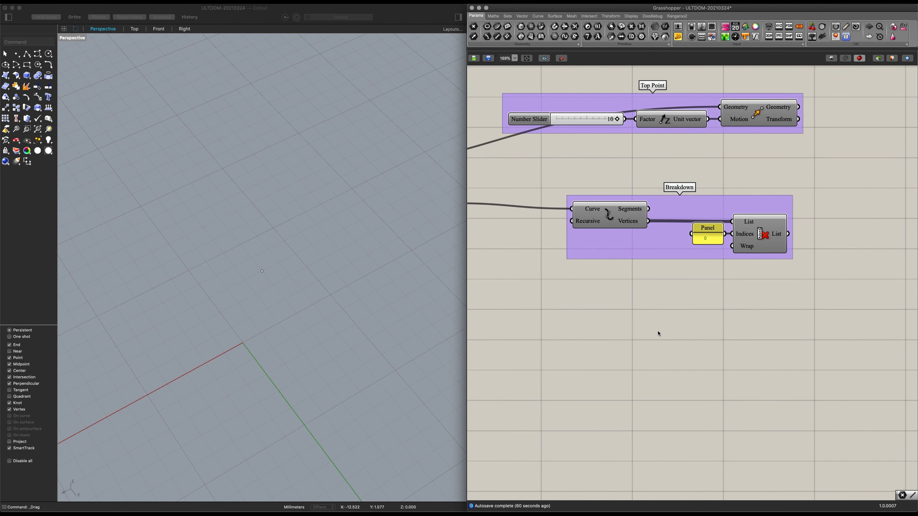
{"action": "double_click", "coordinate": [658, 334]}
{"action": "type", "text": "curve"}
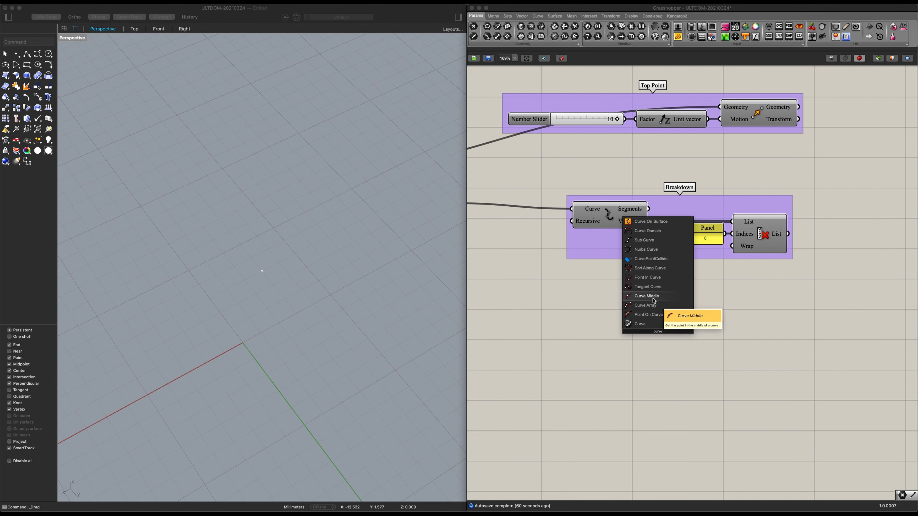
{"action": "left_click", "coordinate": [647, 296]}
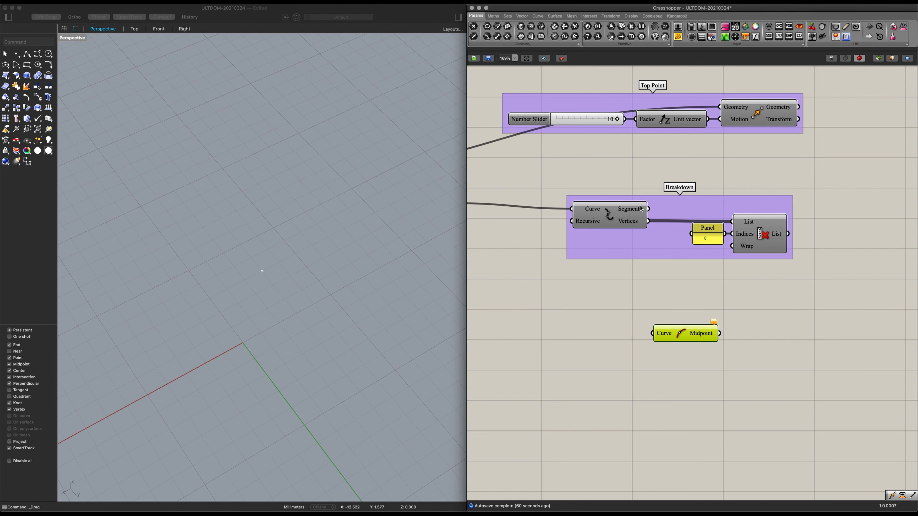
{"action": "left_click_drag", "start_coordinate": [659, 272], "coordinate": [661, 334]}
{"action": "left_click_drag", "start_coordinate": [680, 340], "coordinate": [673, 391]}
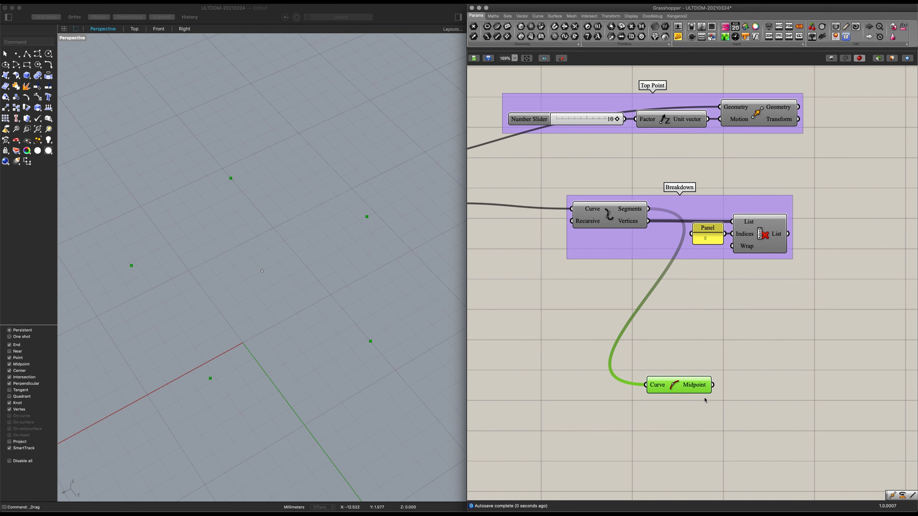
Step: Add a Move component beside Curve Middle and connect the Midpoint output to its Geometry input
{"action": "right_click_drag", "start_coordinate": [706, 391], "coordinate": [681, 366]}
{"action": "left_click", "coordinate": [730, 382]}
{"action": "double_click", "coordinate": [730, 382]}
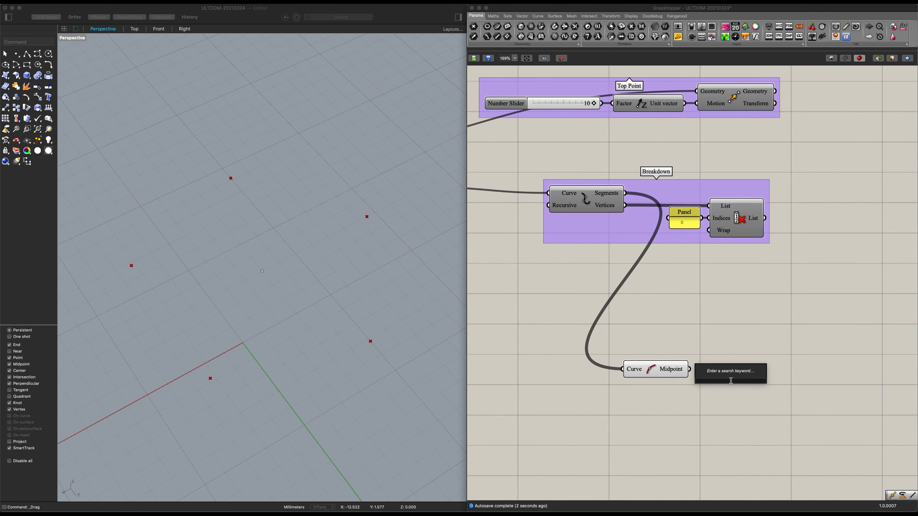
{"action": "type", "text": "move"}
{"action": "left_click", "coordinate": [713, 376]}
{"action": "left_click_drag", "start_coordinate": [719, 379], "coordinate": [770, 379]}
Step: Add a Unit Z component, connect it to the Motion input of the midpoints' Move component and place it below Curve Middle
{"action": "left_click", "coordinate": [688, 421]}
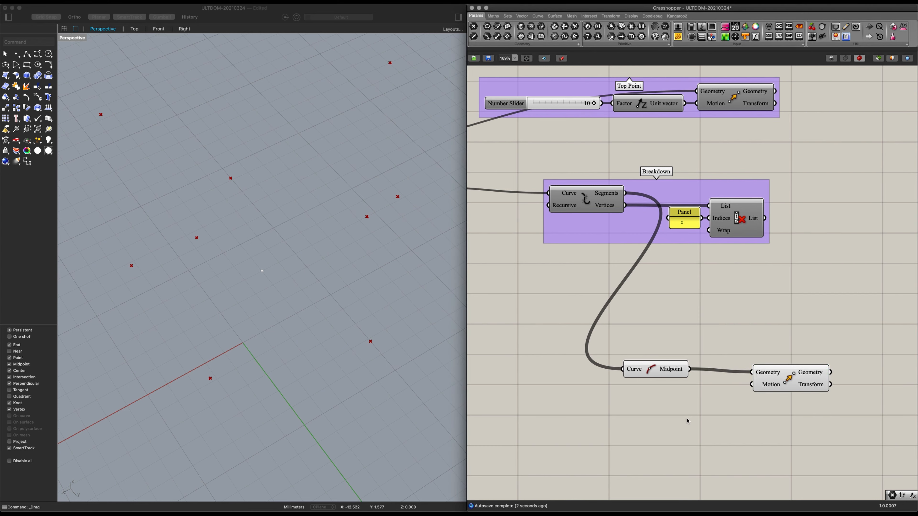
{"action": "double_click", "coordinate": [687, 421]}
{"action": "type", "text": "z"}
{"action": "left_click", "coordinate": [683, 415]}
{"action": "left_click_drag", "start_coordinate": [744, 400], "coordinate": [752, 385]}
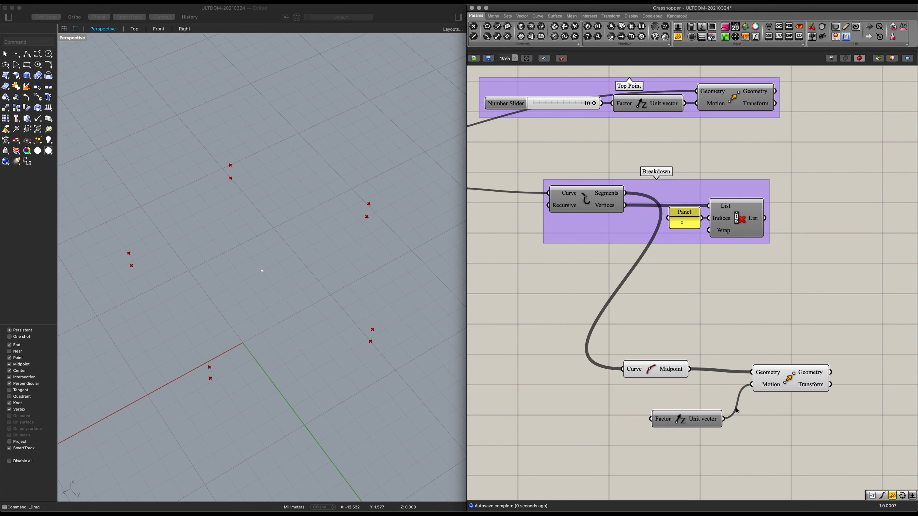
{"action": "left_click_drag", "start_coordinate": [680, 419], "coordinate": [677, 401]}
Step: Add a number slider from the value 10, connect it to the new Unit Z Factor input and set it to 6
{"action": "left_click", "coordinate": [576, 417]}
{"action": "double_click", "coordinate": [576, 417]}
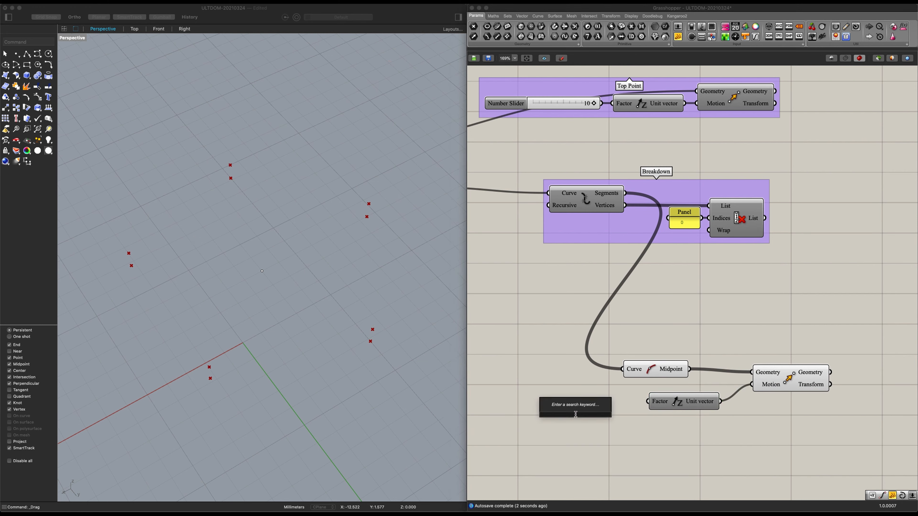
{"action": "type", "text": "10"}
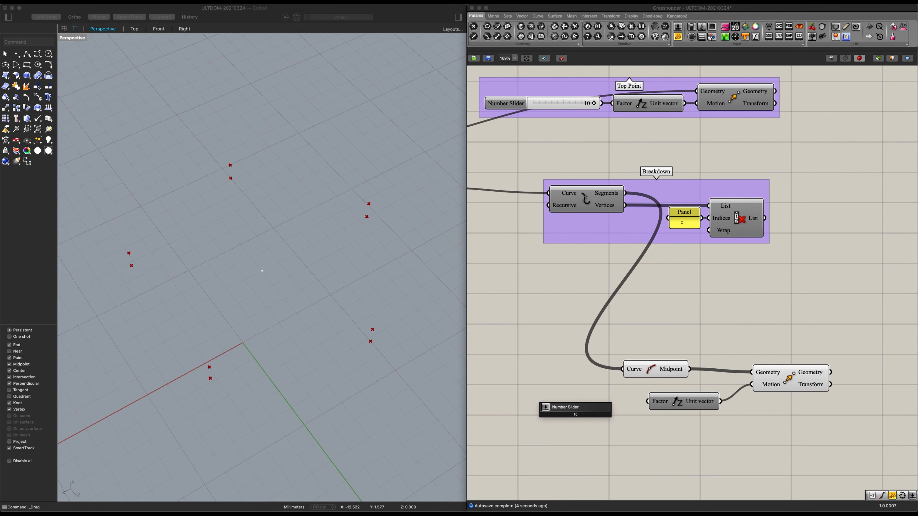
{"action": "key", "text": "Return"}
{"action": "left_click_drag", "start_coordinate": [627, 405], "coordinate": [590, 404]}
{"action": "scroll", "coordinate": [651, 326], "scroll_direction": "down", "scroll_amount": 3}
{"action": "left_click", "coordinate": [715, 382]}
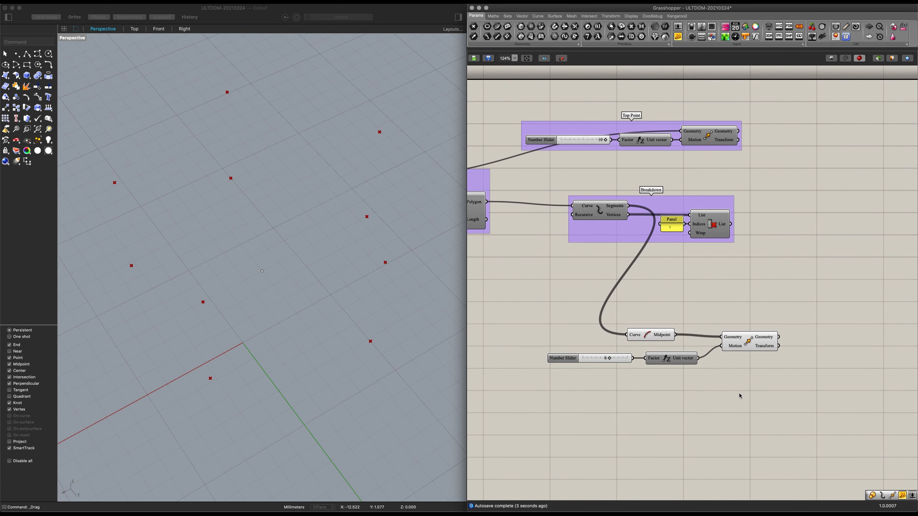
Step: Add a Scale component below the Move component, connecting the exploded Segments to its Geometry and the Midpoint output to its Center
{"action": "double_click", "coordinate": [740, 394]}
{"action": "type", "text": "scale"}
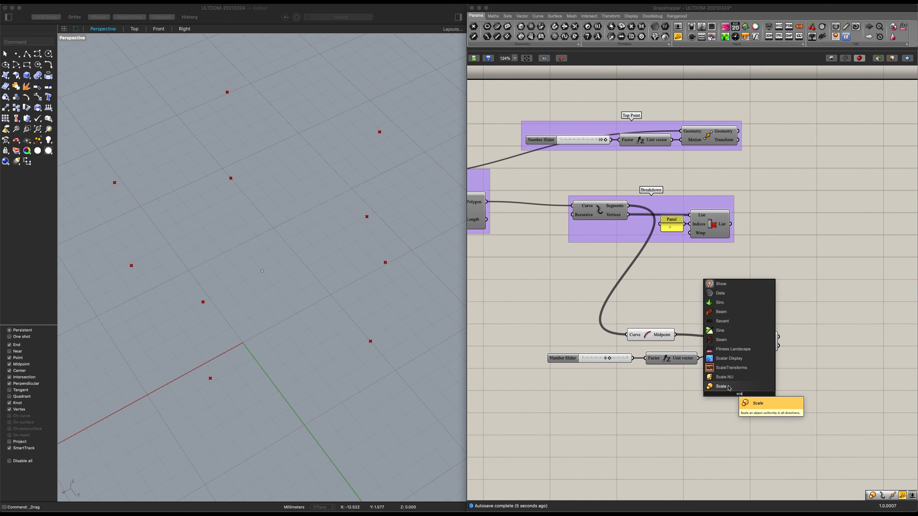
{"action": "left_click", "coordinate": [730, 387]}
{"action": "left_click_drag", "start_coordinate": [726, 397], "coordinate": [721, 402]}
{"action": "scroll", "coordinate": [721, 402], "scroll_direction": "up", "scroll_amount": 2}
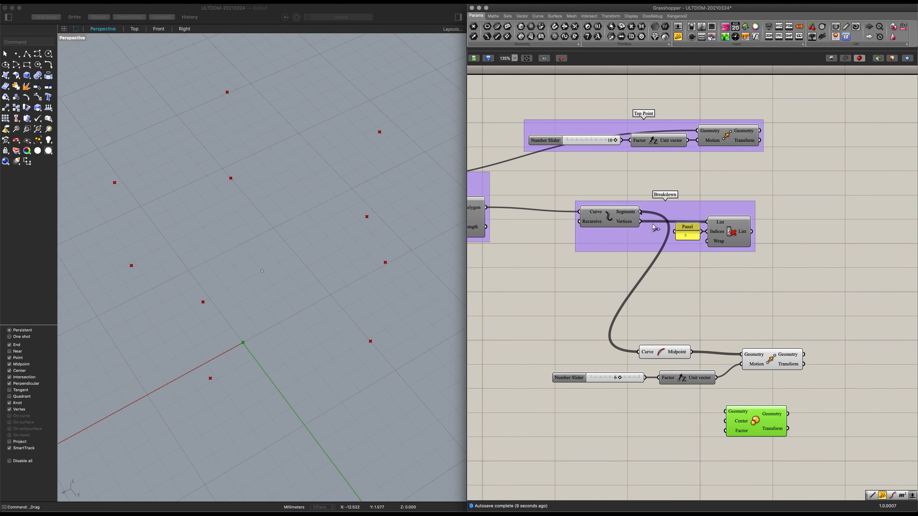
{"action": "left_click_drag", "start_coordinate": [641, 212], "coordinate": [725, 411]}
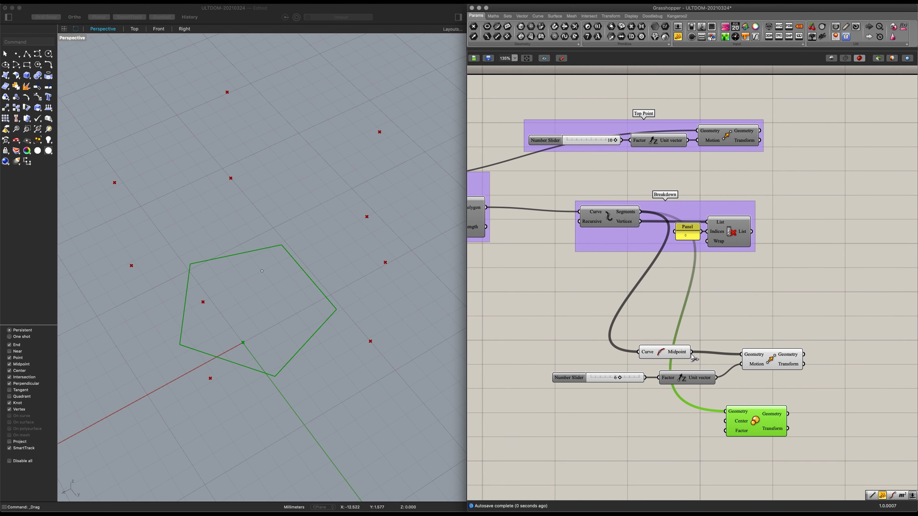
{"action": "left_click_drag", "start_coordinate": [692, 353], "coordinate": [726, 421]}
Step: Add a one-decimal number slider, connect it to the Scale Factor input, align it there and set it to 0.9
{"action": "double_click", "coordinate": [642, 446]}
{"action": "type", "text": "1"}
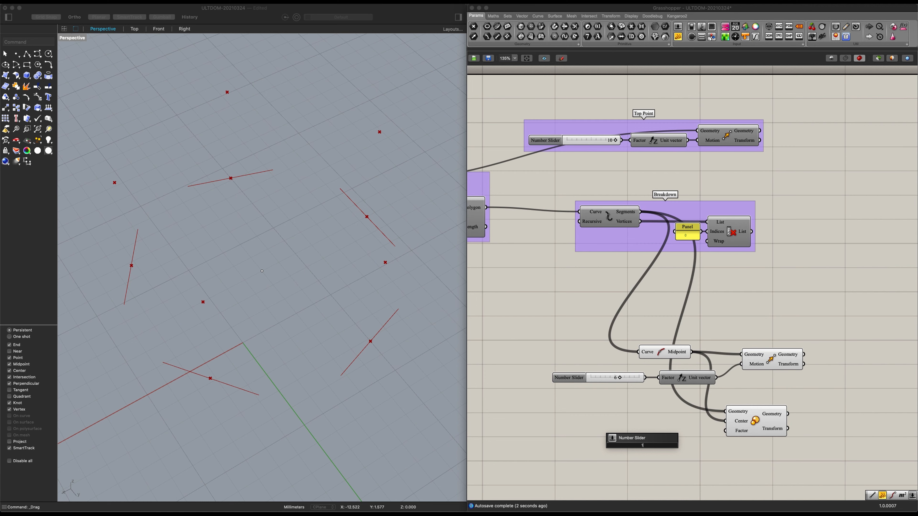
{"action": "key", "text": "Return"}
{"action": "scroll", "coordinate": [707, 444], "scroll_direction": "up", "scroll_amount": 3}
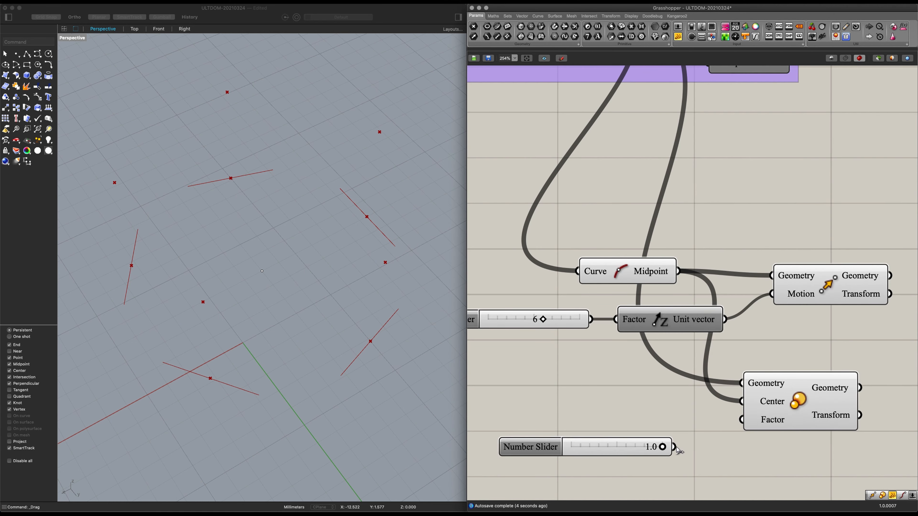
{"action": "left_click_drag", "start_coordinate": [674, 448], "coordinate": [741, 419]}
{"action": "left_click_drag", "start_coordinate": [645, 452], "coordinate": [702, 420]}
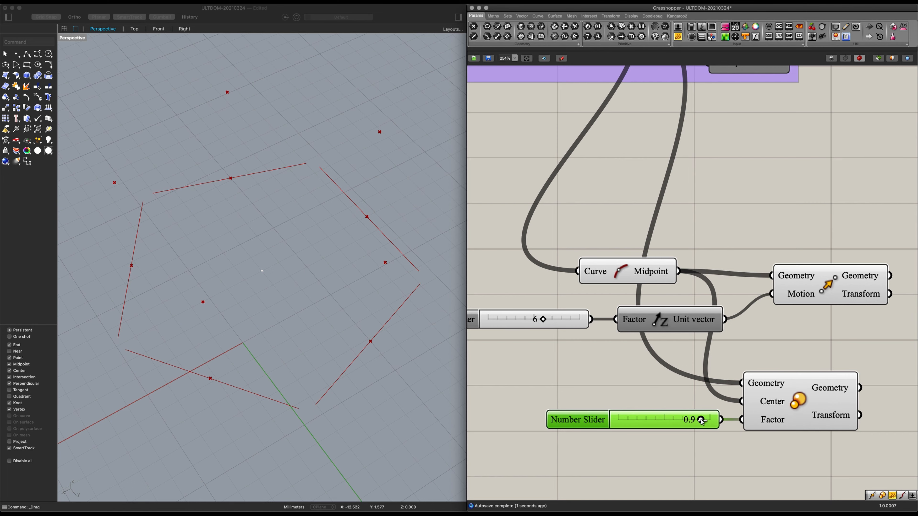
Step: Add an End Points component beside Scale and connect the scaled Geometry to its Curve input
{"action": "scroll", "coordinate": [702, 421], "scroll_direction": "down", "scroll_amount": 5}
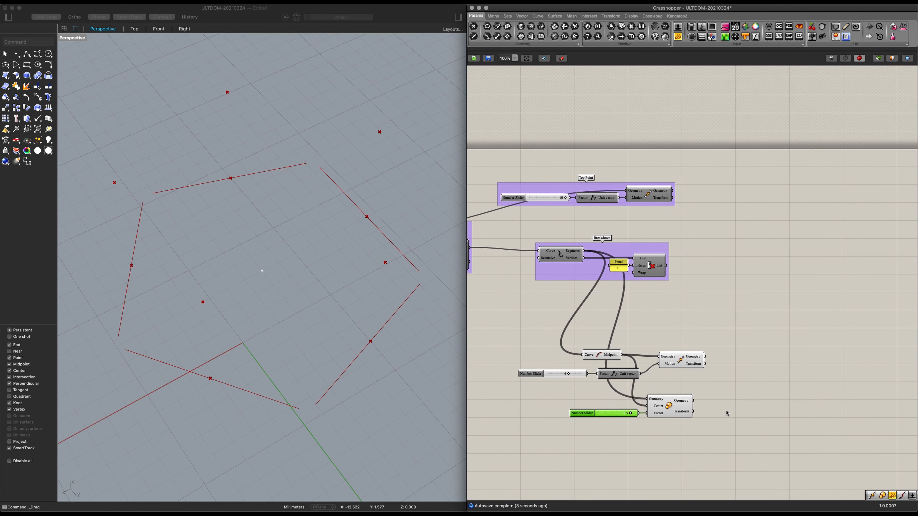
{"action": "right_click_drag", "start_coordinate": [695, 408], "coordinate": [618, 414]}
{"action": "double_click", "coordinate": [653, 411]}
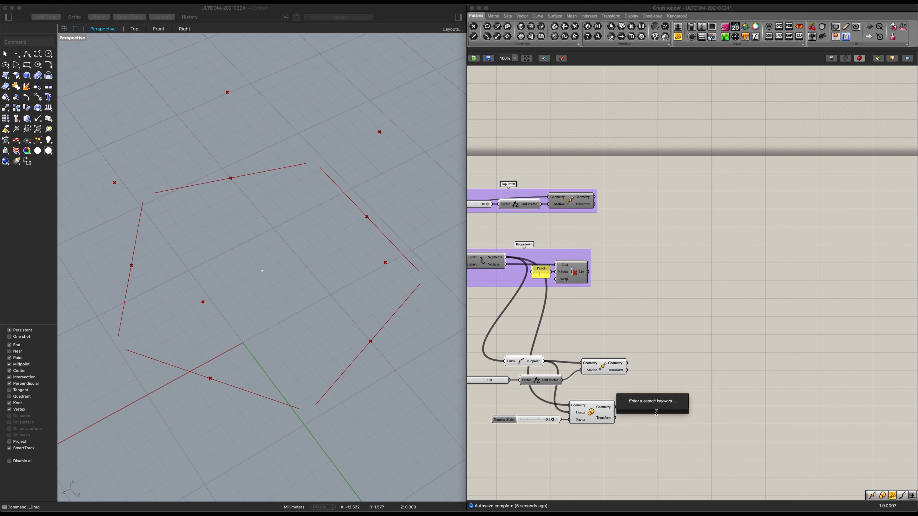
{"action": "type", "text": "end points"}
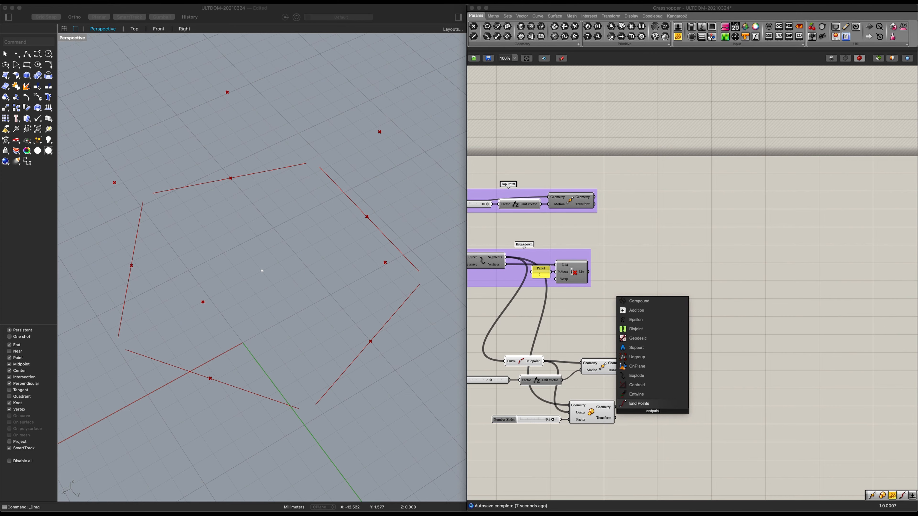
{"action": "key", "text": "Return"}
{"action": "scroll", "coordinate": [653, 410], "scroll_direction": "up", "scroll_amount": 4}
{"action": "left_click_drag", "start_coordinate": [580, 405], "coordinate": [633, 409]}
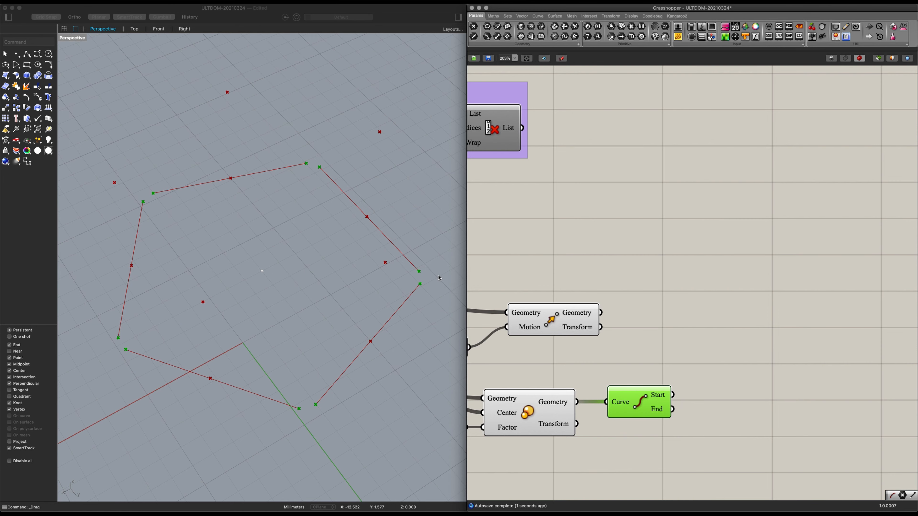
Step: Add a Line component beside the Move and End Points components
{"action": "right_click_drag", "start_coordinate": [439, 278], "coordinate": [362, 340]}
{"action": "right_click_drag", "start_coordinate": [313, 373], "coordinate": [378, 341]}
{"action": "right_click_drag", "start_coordinate": [589, 393], "coordinate": [620, 396]}
{"action": "scroll", "coordinate": [733, 394], "scroll_direction": "down", "scroll_amount": 3}
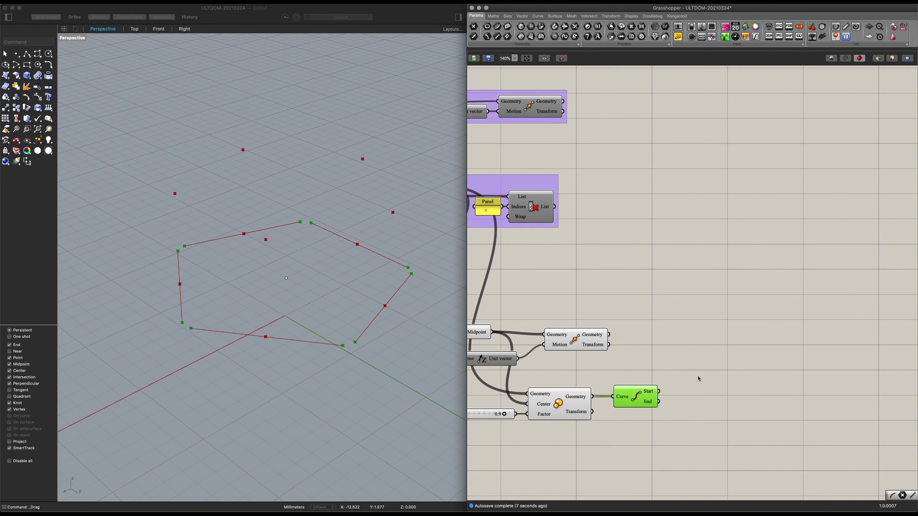
{"action": "double_click", "coordinate": [701, 375]}
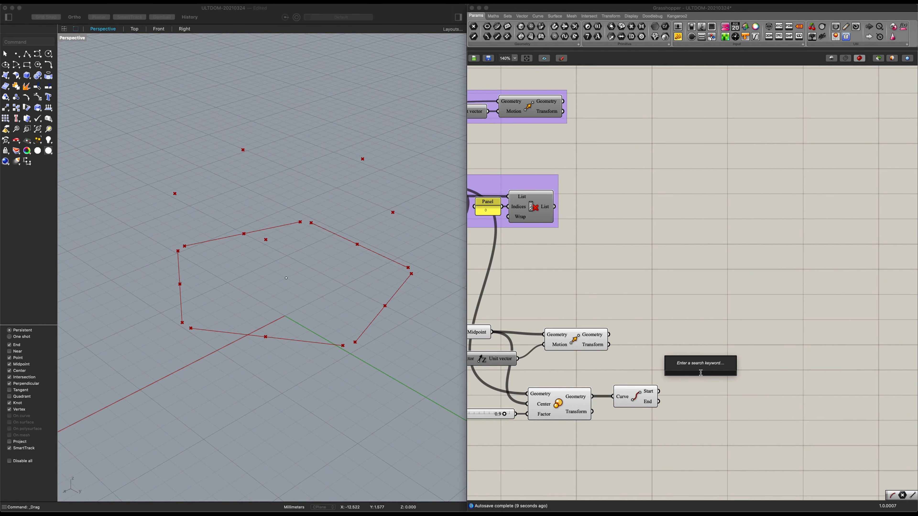
{"action": "type", "text": "line"}
{"action": "key", "text": "Return"}
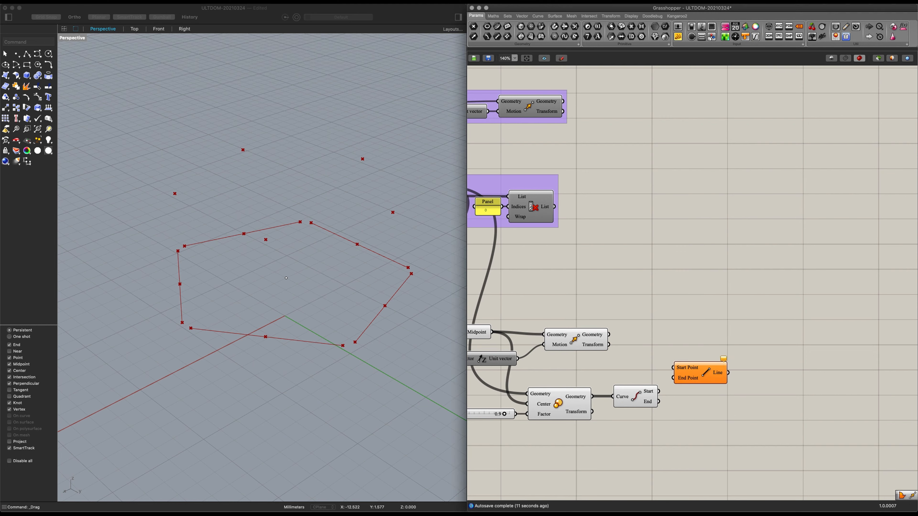
{"action": "left_click_drag", "start_coordinate": [714, 372], "coordinate": [717, 374]}
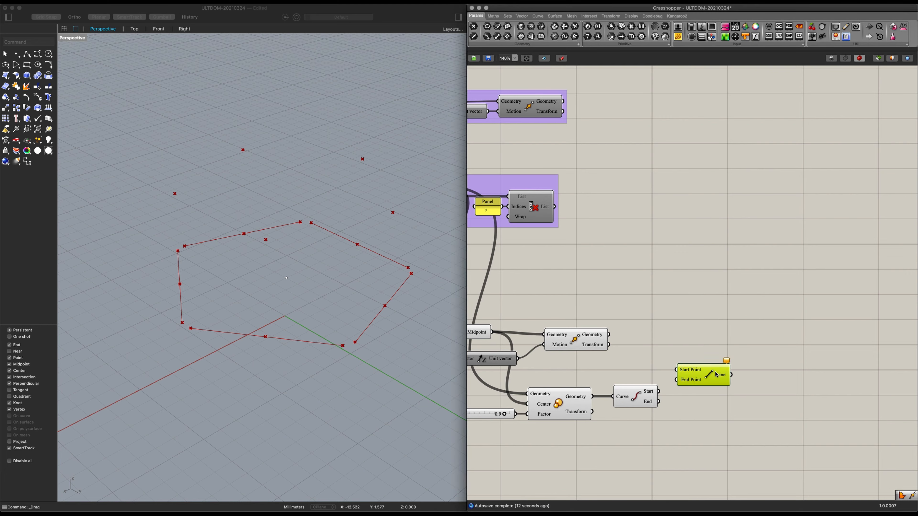
Step: Connect the moved midpoints to the Line component's Start Point and both the Start and End outputs of End Points to its End Point
{"action": "left_click", "coordinate": [591, 344]}
{"action": "left_click_drag", "start_coordinate": [658, 334], "coordinate": [714, 376]}
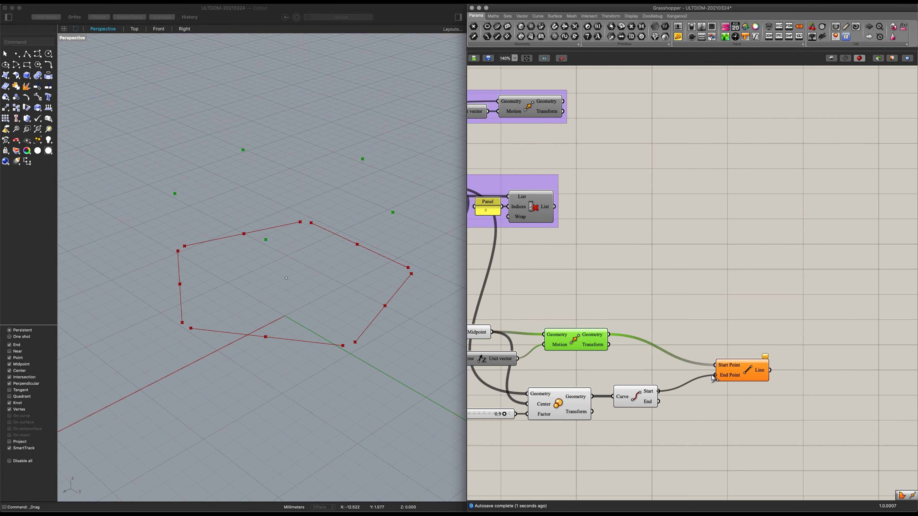
{"action": "left_click_drag", "start_coordinate": [659, 401], "coordinate": [714, 376], "text": "shift"}
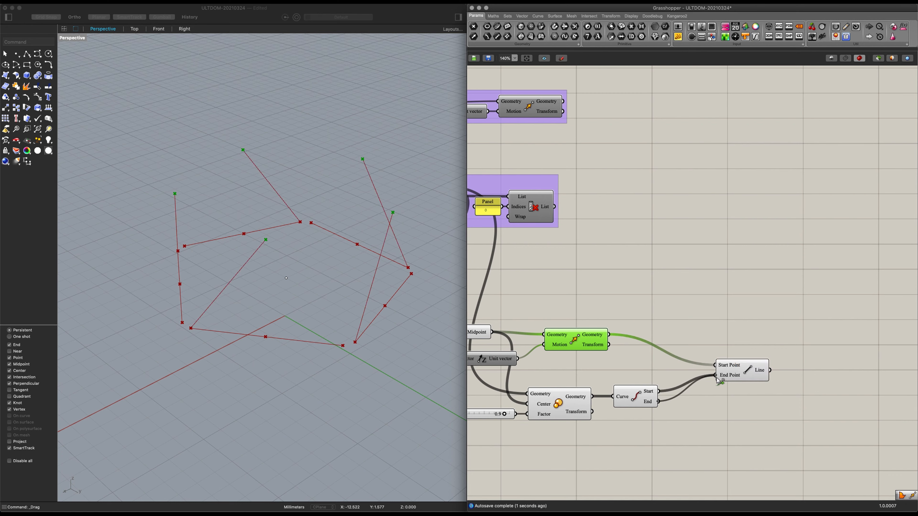
{"action": "left_click", "coordinate": [735, 372], "text": "shift"}
Step: Flatten the Start output of the End Points component
{"action": "right_click_drag", "start_coordinate": [147, 281], "coordinate": [264, 254]}
{"action": "left_click", "coordinate": [670, 410]}
{"action": "scroll", "coordinate": [670, 410], "scroll_direction": "up", "scroll_amount": 1}
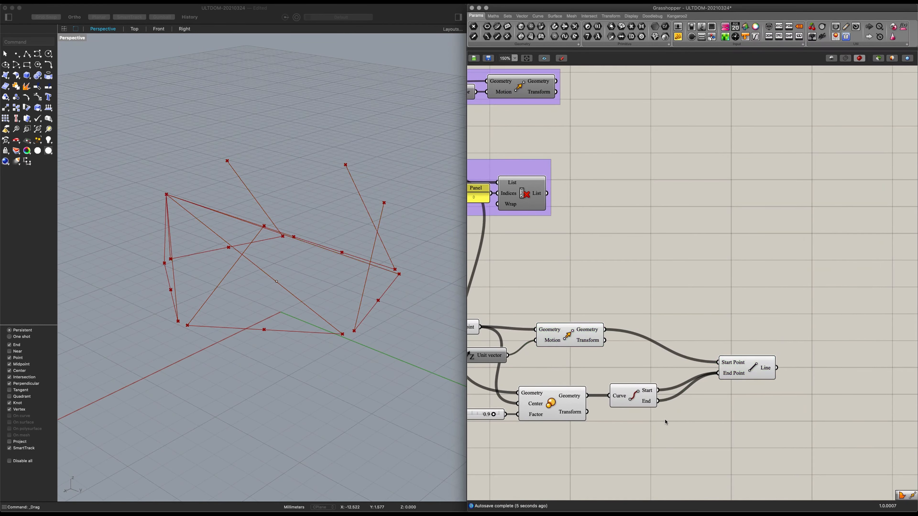
{"action": "right_click", "coordinate": [657, 391]}
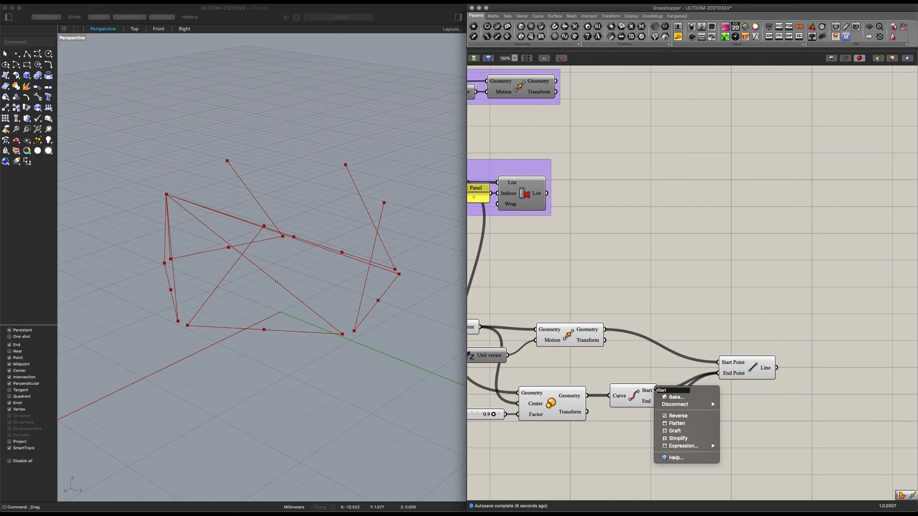
{"action": "left_click", "coordinate": [676, 423]}
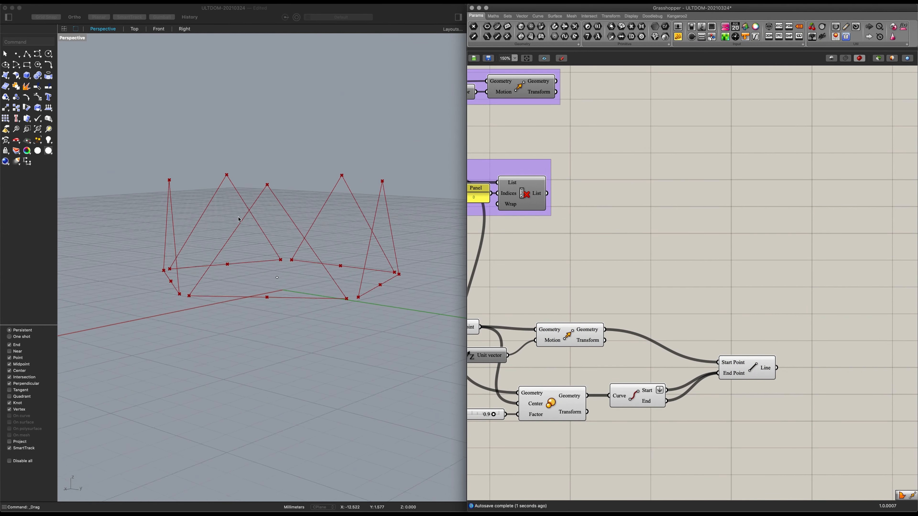
Step: Group the midpoint, move, scale and end-point components with their sliders and name the group "Arch Points"
{"action": "scroll", "coordinate": [689, 407], "scroll_direction": "down", "scroll_amount": 4}
{"action": "right_click_drag", "start_coordinate": [694, 412], "coordinate": [782, 406]}
{"action": "left_click_drag", "start_coordinate": [773, 436], "coordinate": [527, 318]}
{"action": "key", "text": "super+g"}
{"action": "scroll", "coordinate": [661, 364], "scroll_direction": "up", "scroll_amount": 3}
{"action": "right_click", "coordinate": [657, 350]}
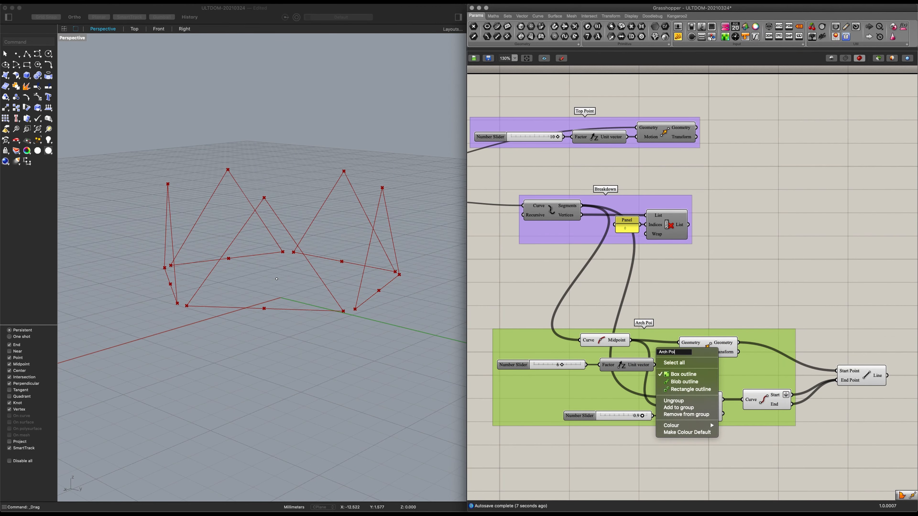
{"action": "key", "text": "Return"}
{"action": "left_click", "coordinate": [767, 452]}
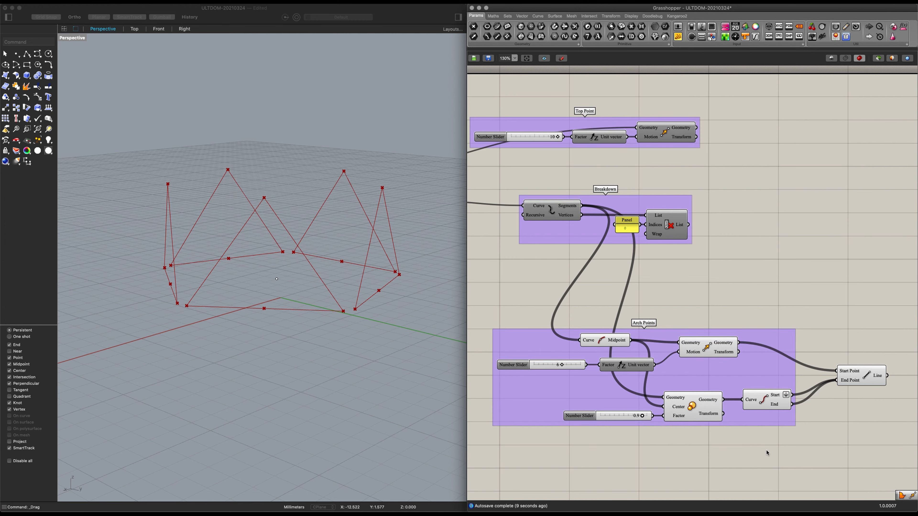
Step: Turn off the preview of all components in the Arch Points group
{"action": "left_click_drag", "start_coordinate": [744, 439], "coordinate": [501, 305]}
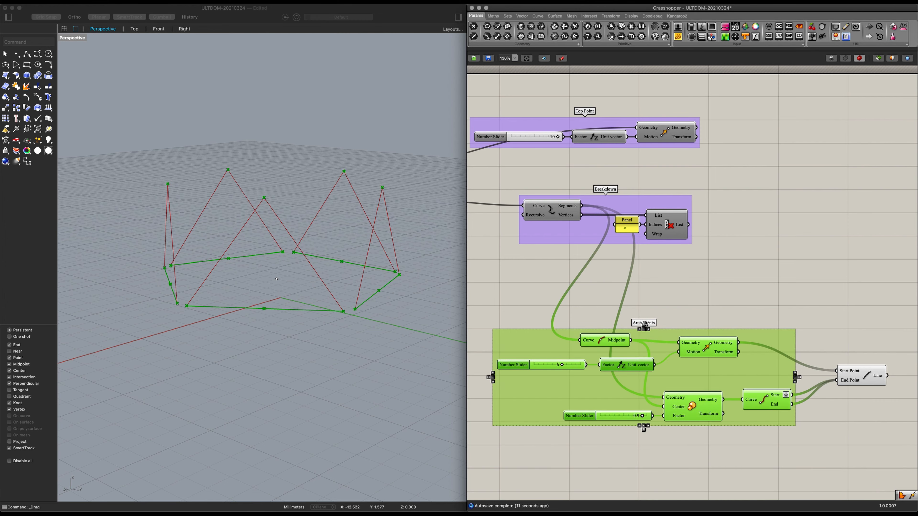
{"action": "key", "text": "ctrl+q"}
{"action": "left_click", "coordinate": [725, 290]}
Step: Add a Line component beside the Top Point group, connecting the raised top point to Start Point and the culled vertex list to End Point
{"action": "scroll", "coordinate": [725, 285], "scroll_direction": "down", "scroll_amount": 1}
{"action": "right_click_drag", "start_coordinate": [809, 345], "coordinate": [749, 362]}
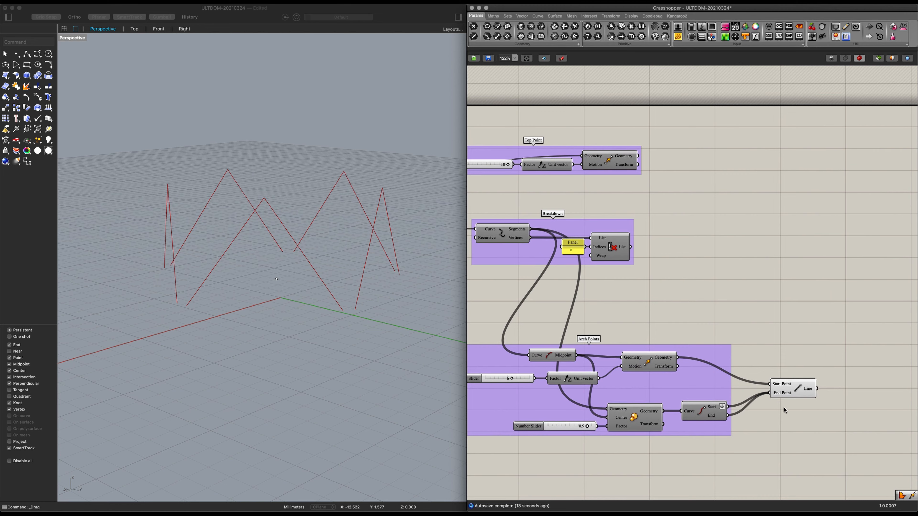
{"action": "right_click_drag", "start_coordinate": [784, 410], "coordinate": [824, 407]}
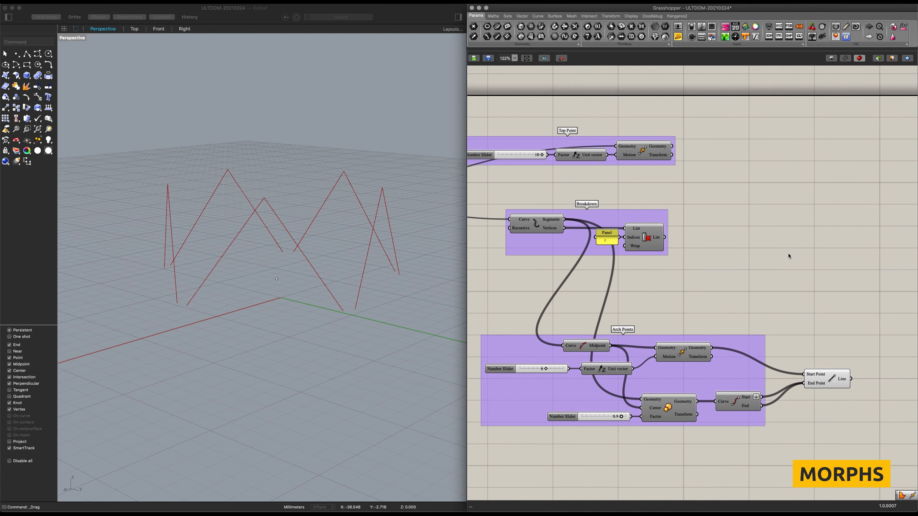
{"action": "right_click_drag", "start_coordinate": [788, 256], "coordinate": [653, 293]}
{"action": "double_click", "coordinate": [663, 256]}
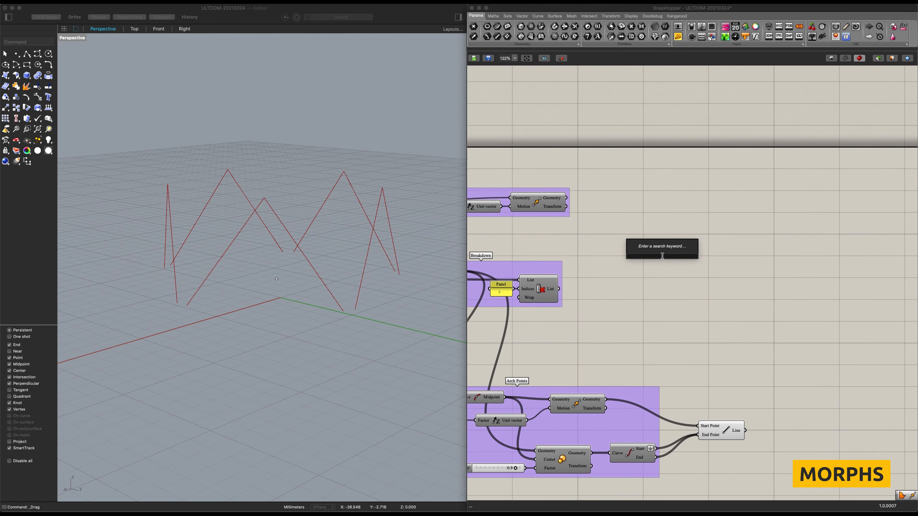
{"action": "type", "text": "line"}
{"action": "key", "text": "Up"}
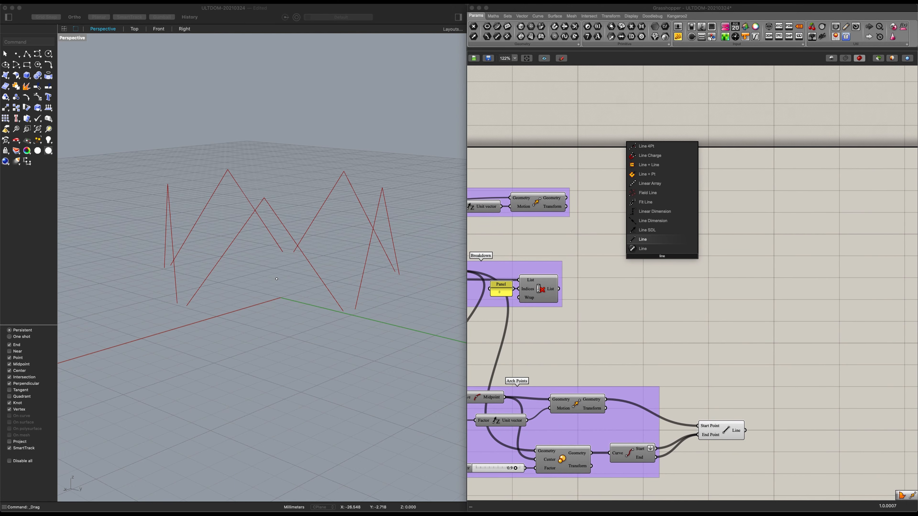
{"action": "key", "text": "Return"}
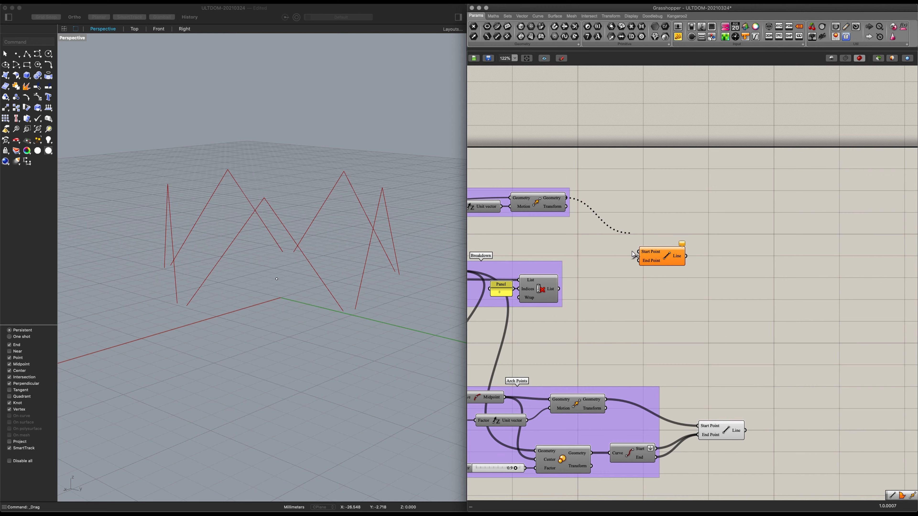
{"action": "left_click_drag", "start_coordinate": [638, 251], "coordinate": [664, 245]}
{"action": "right_click_drag", "start_coordinate": [722, 264], "coordinate": [684, 280]}
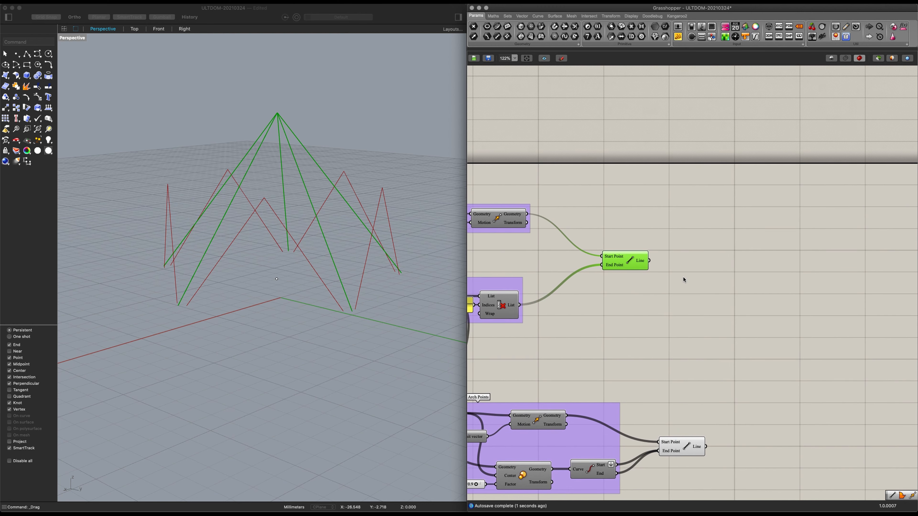
Step: Add a Divide Curve component beside the new Line component and connect the Line output to its Curve input
{"action": "double_click", "coordinate": [683, 280]}
{"action": "type", "text": "divi"}
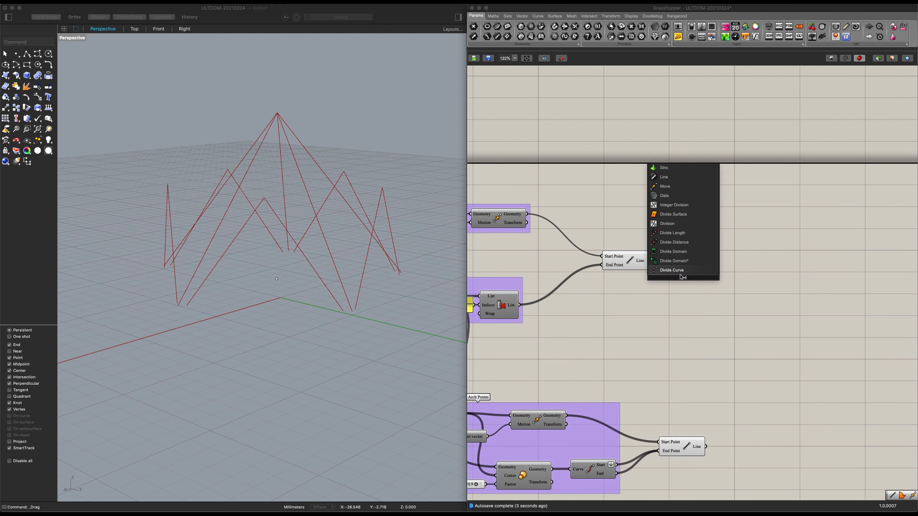
{"action": "left_click", "coordinate": [671, 270]}
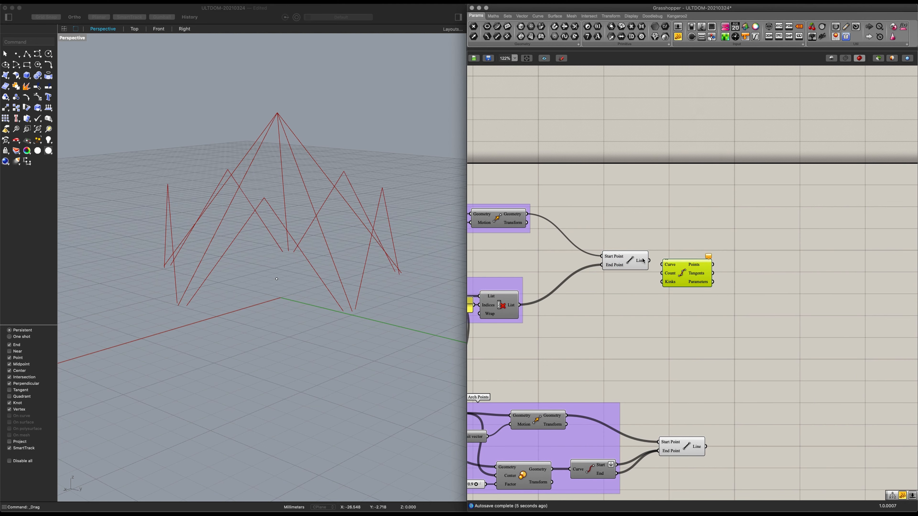
{"action": "left_click_drag", "start_coordinate": [661, 264], "coordinate": [681, 264]}
Step: Add a Deconstruct point component and connect the Divide Curve Points output to its Point input
{"action": "right_click_drag", "start_coordinate": [734, 276], "coordinate": [670, 281]}
{"action": "double_click", "coordinate": [697, 277]}
{"action": "type", "text": "decons"}
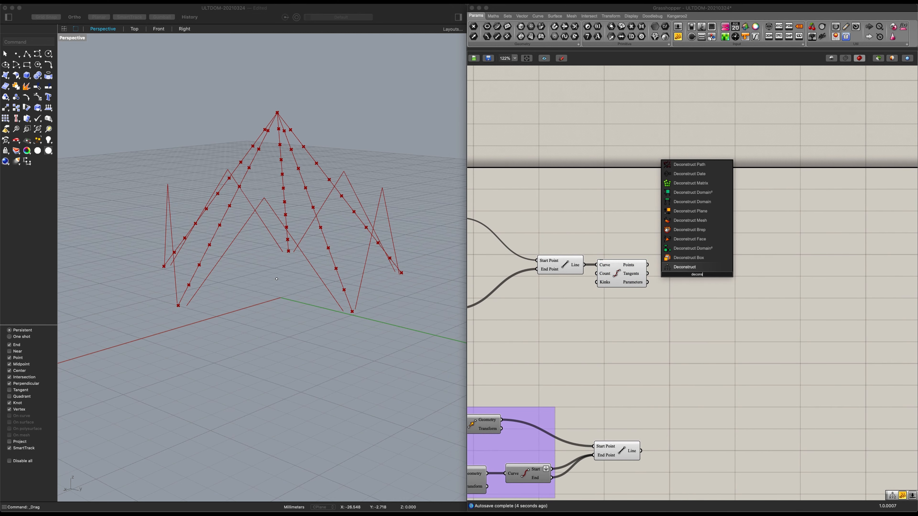
{"action": "key", "text": "Return"}
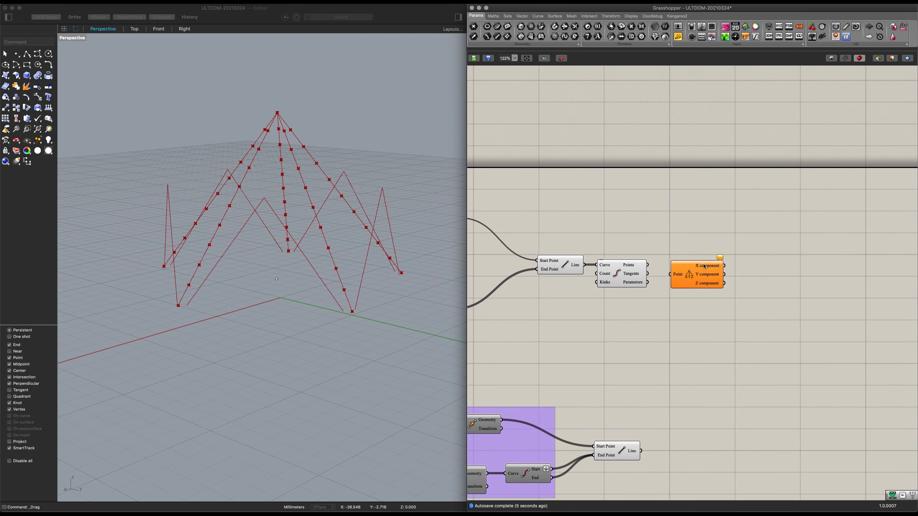
{"action": "left_click_drag", "start_coordinate": [660, 272], "coordinate": [684, 273]}
{"action": "right_click_drag", "start_coordinate": [689, 284], "coordinate": [687, 285]}
Step: Add a Construct Point component and connect the X and Y components of the deconstructed points to its X and Y coordinates
{"action": "scroll", "coordinate": [687, 285], "scroll_direction": "right", "scroll_amount": 5}
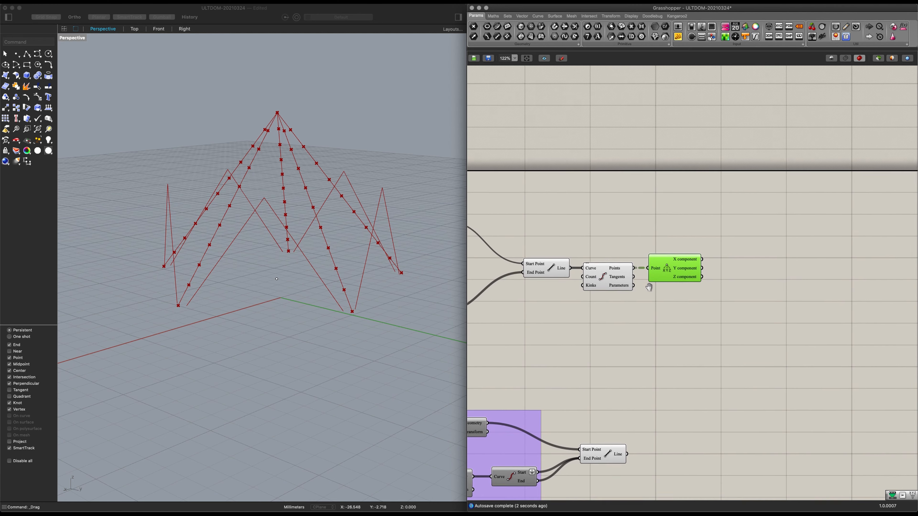
{"action": "double_click", "coordinate": [707, 286]}
{"action": "type", "text": "constr"}
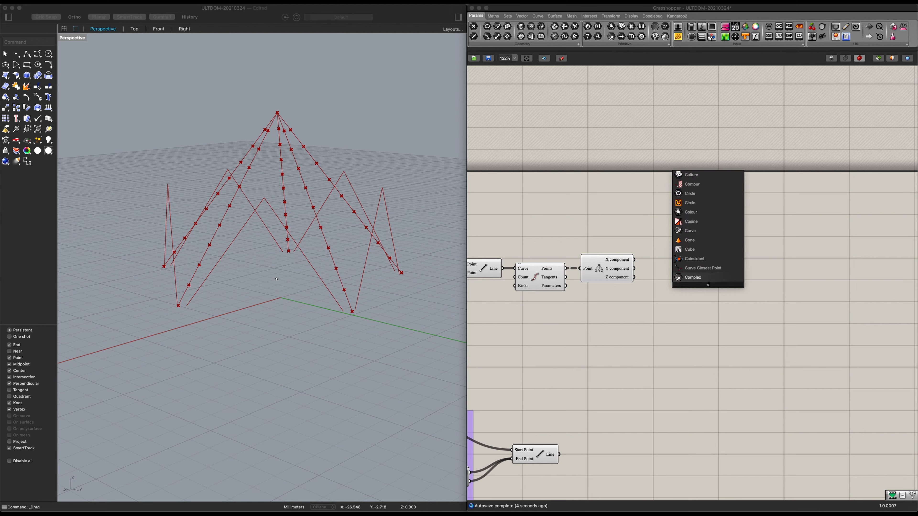
{"action": "key", "text": "Up"}
{"action": "key", "text": "Up"}
{"action": "key", "text": "Up"}
{"action": "key", "text": "Up"}
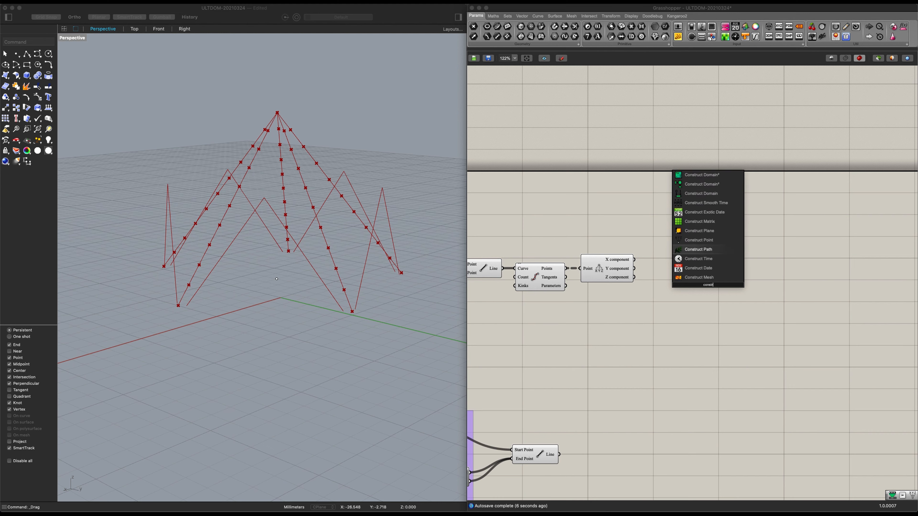
{"action": "key", "text": "Return"}
{"action": "left_click_drag", "start_coordinate": [711, 274], "coordinate": [712, 257]}
{"action": "left_click_drag", "start_coordinate": [635, 259], "coordinate": [682, 259]}
{"action": "left_click_drag", "start_coordinate": [634, 268], "coordinate": [689, 270]}
{"action": "scroll", "coordinate": [687, 284], "scroll_direction": "down", "scroll_amount": 1}
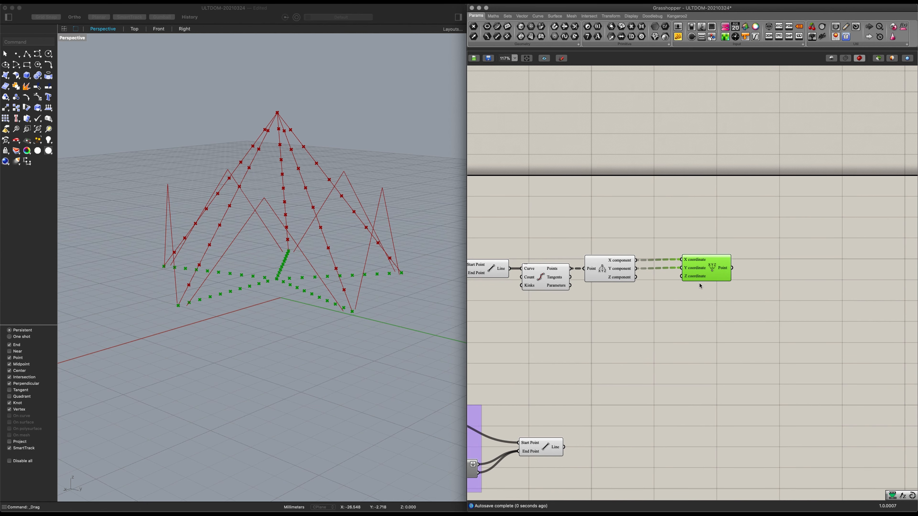
Step: Move the Construct Point component far away from the Deconstruct component to make room between them
{"action": "right_click_drag", "start_coordinate": [698, 287], "coordinate": [637, 297]}
{"action": "left_click_drag", "start_coordinate": [634, 288], "coordinate": [903, 285]}
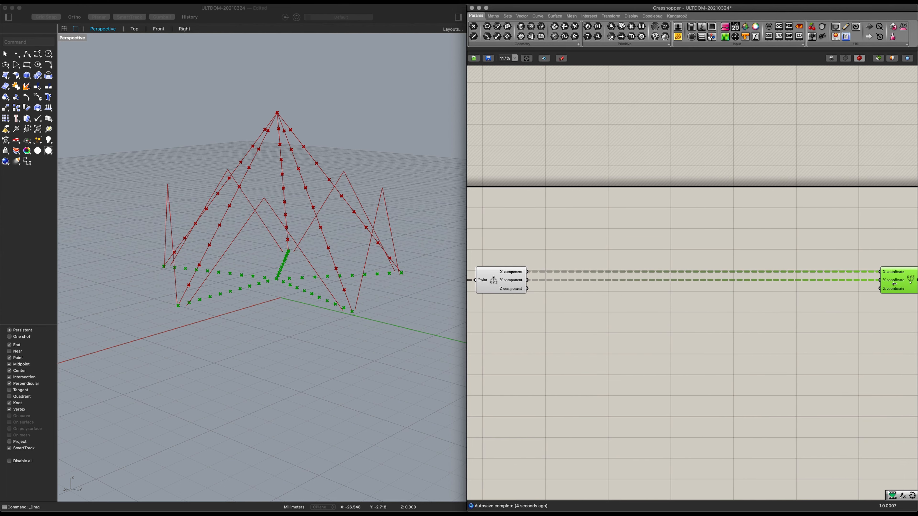
{"action": "left_click", "coordinate": [720, 338]}
{"action": "right_click_drag", "start_coordinate": [686, 338], "coordinate": [679, 338]}
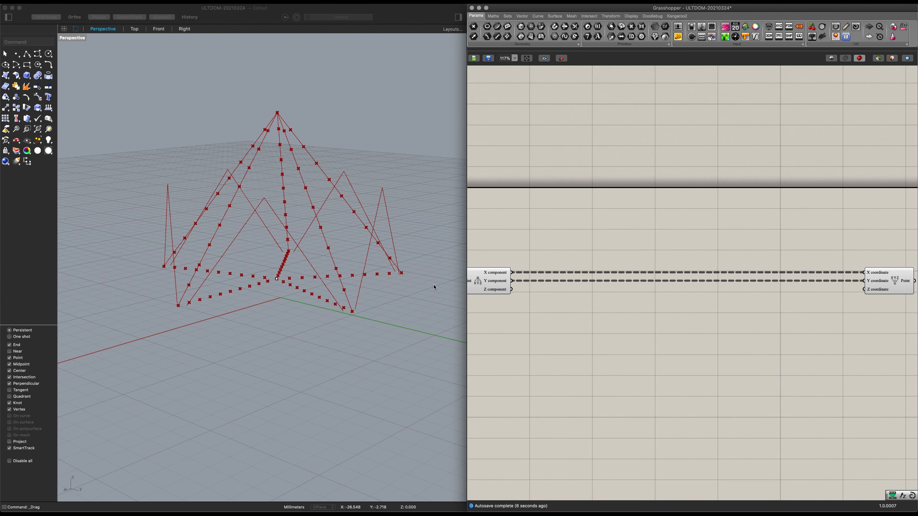
Step: Add a Remap Numbers component with the Z component connected to its Value input, and place a connected copy of it near Construct Point
{"action": "right_click_drag", "start_coordinate": [425, 288], "coordinate": [423, 300]}
{"action": "right_click_drag", "start_coordinate": [333, 308], "coordinate": [340, 321]}
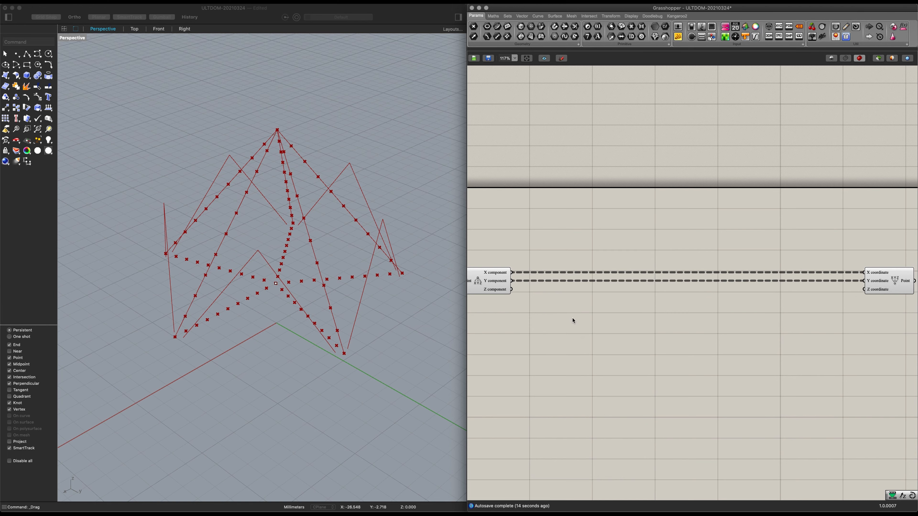
{"action": "double_click", "coordinate": [572, 320]}
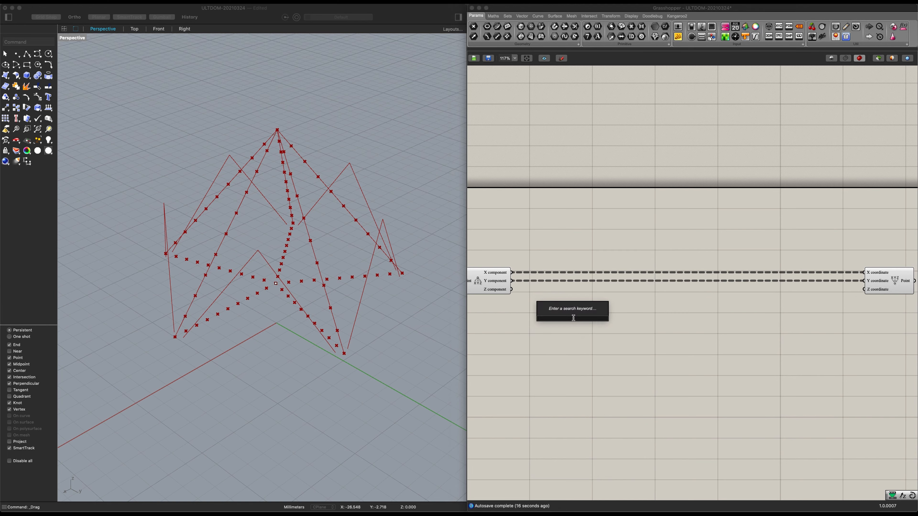
{"action": "type", "text": "remap"}
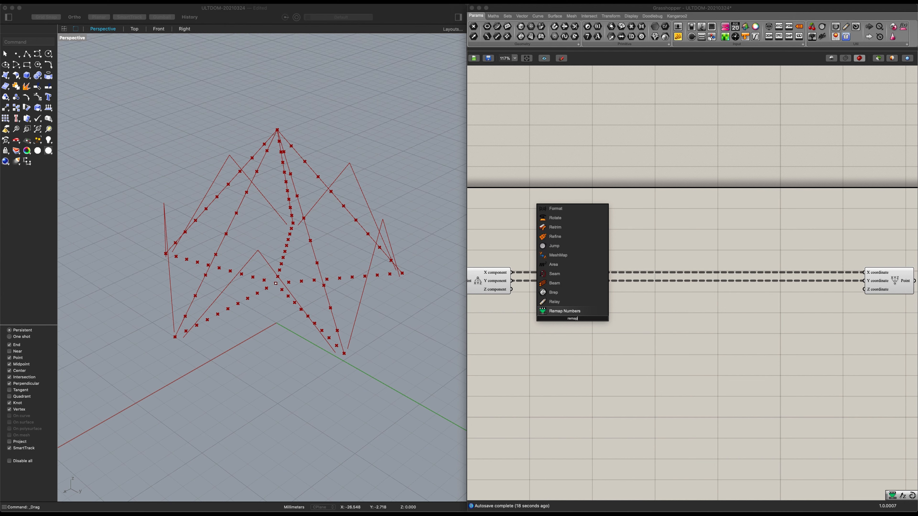
{"action": "key", "text": "Return"}
{"action": "left_click_drag", "start_coordinate": [556, 315], "coordinate": [550, 314]}
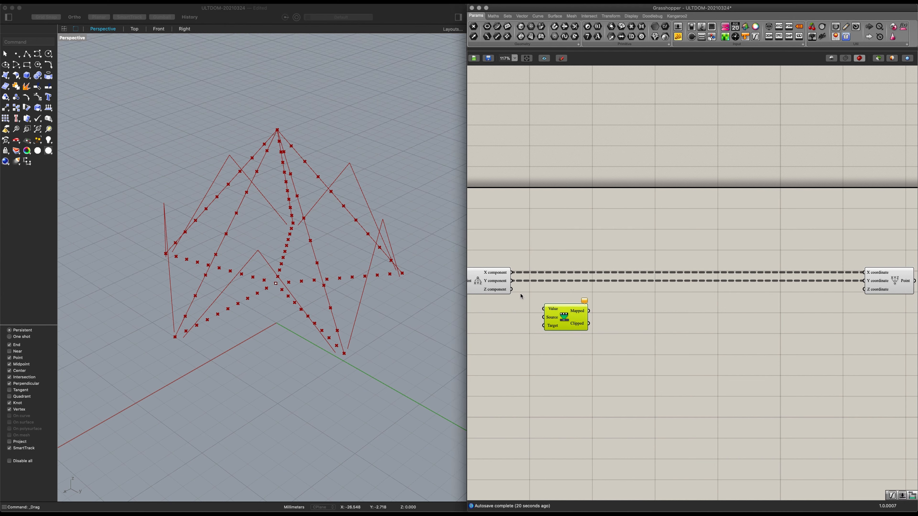
{"action": "left_click_drag", "start_coordinate": [512, 289], "coordinate": [808, 342]}
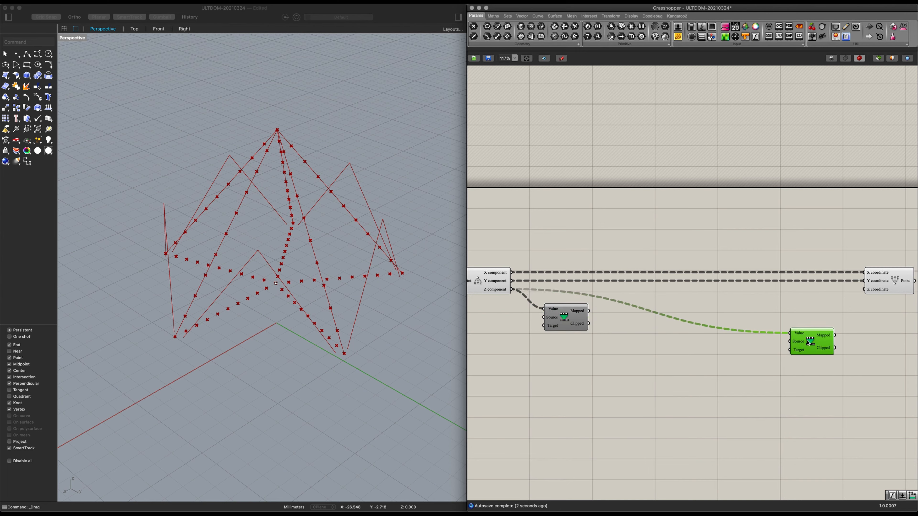
Step: Add a Bounds component, connecting the Z component to its Numbers input and its Domain output to the first Remap Numbers' Source
{"action": "double_click", "coordinate": [571, 389]}
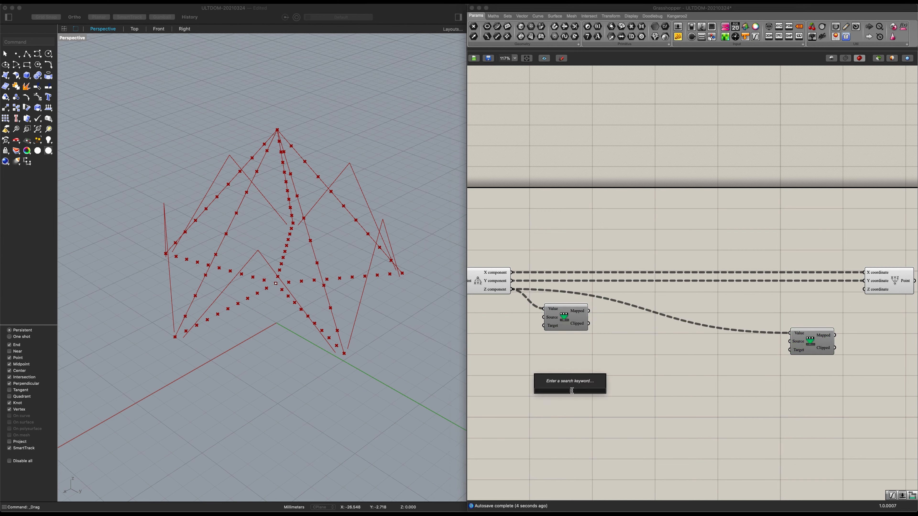
{"action": "type", "text": "bounds"}
{"action": "left_click", "coordinate": [562, 384]}
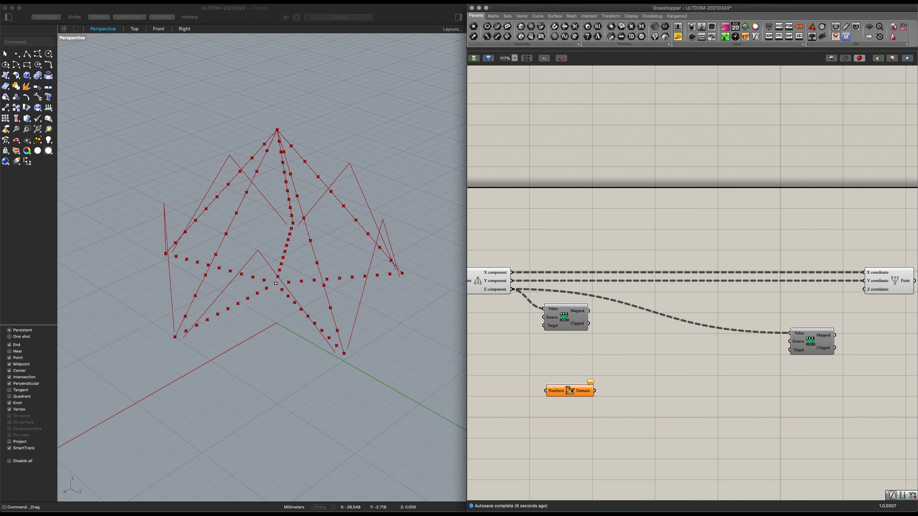
{"action": "left_click_drag", "start_coordinate": [571, 392], "coordinate": [513, 289]}
{"action": "left_click_drag", "start_coordinate": [565, 317], "coordinate": [608, 335]}
{"action": "scroll", "coordinate": [555, 341], "scroll_direction": "up", "scroll_amount": 3}
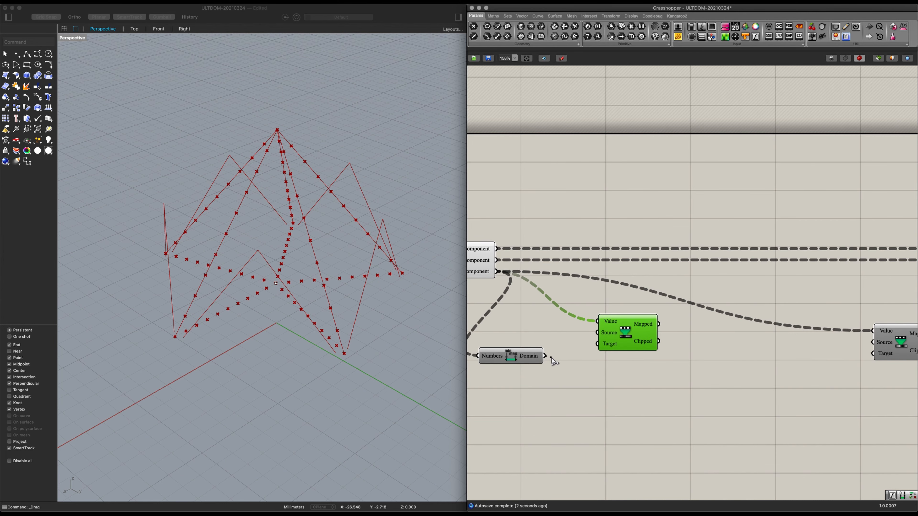
{"action": "left_click_drag", "start_coordinate": [583, 333], "coordinate": [597, 332]}
{"action": "left_click_drag", "start_coordinate": [519, 360], "coordinate": [522, 366]}
Step: Connect the Bounds Domain output to the second Remap Numbers' Target input and reposition that component below Construct Point
{"action": "mouse_move", "coordinate": [646, 376]}
{"action": "right_mouse_down"}
{"action": "mouse_move", "coordinate": [576, 363]}
{"action": "mouse_move", "coordinate": [662, 365]}
{"action": "mouse_move", "coordinate": [634, 366]}
{"action": "right_mouse_up"}
{"action": "double_click", "coordinate": [691, 370]}
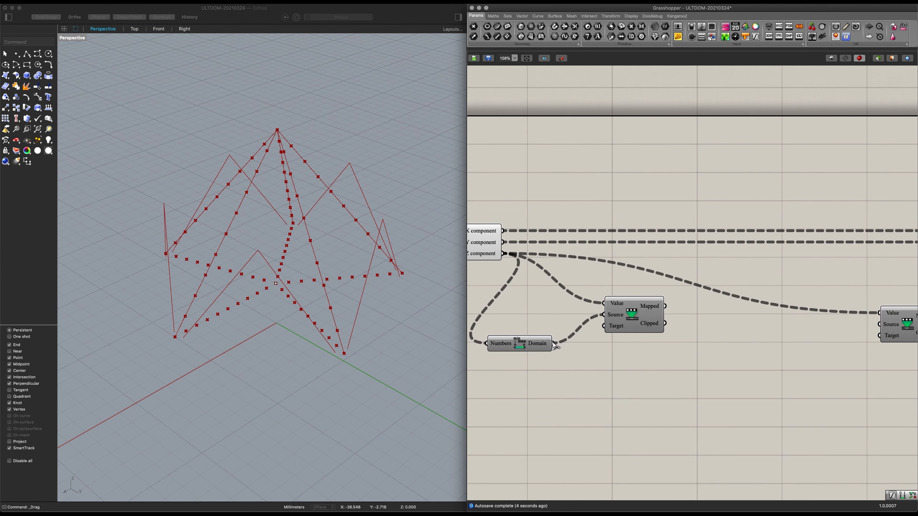
{"action": "left_click_drag", "start_coordinate": [555, 346], "coordinate": [879, 336]}
{"action": "right_click_drag", "start_coordinate": [819, 360], "coordinate": [653, 380]}
{"action": "left_click_drag", "start_coordinate": [742, 344], "coordinate": [822, 360]}
Step: Add a Graph Mapper between the two Remap Numbers components and connect the first Remap's Mapped output to its input
{"action": "double_click", "coordinate": [580, 347]}
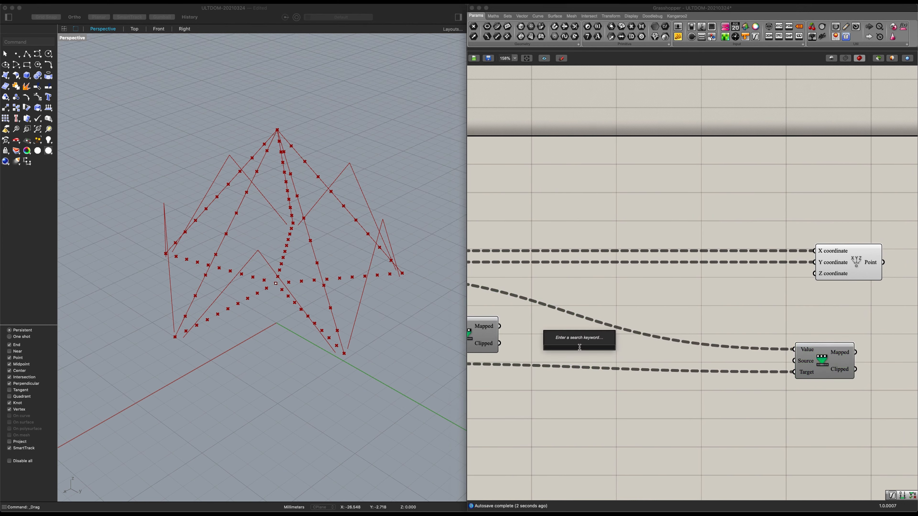
{"action": "type", "text": "graph"}
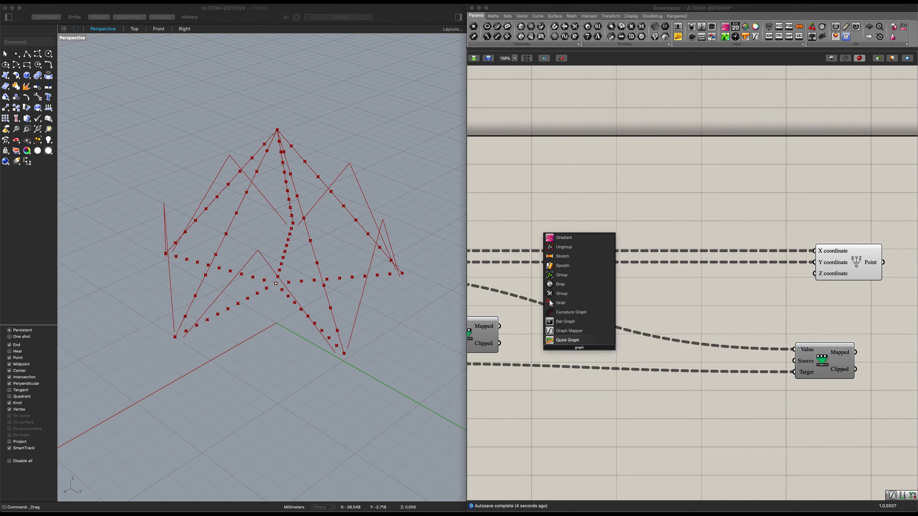
{"action": "left_click", "coordinate": [566, 331]}
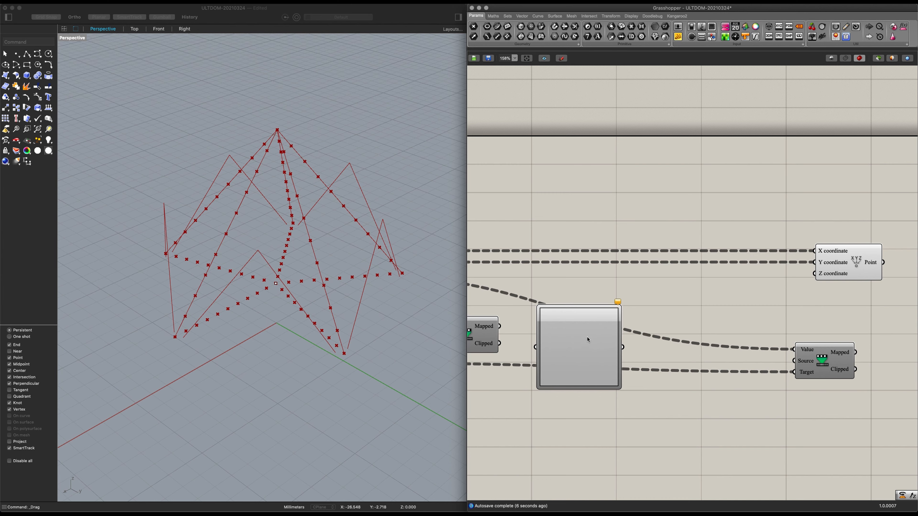
{"action": "left_click_drag", "start_coordinate": [588, 340], "coordinate": [627, 321]}
{"action": "right_click_drag", "start_coordinate": [591, 324], "coordinate": [658, 324]}
{"action": "scroll", "coordinate": [564, 328], "scroll_direction": "up", "scroll_amount": 1}
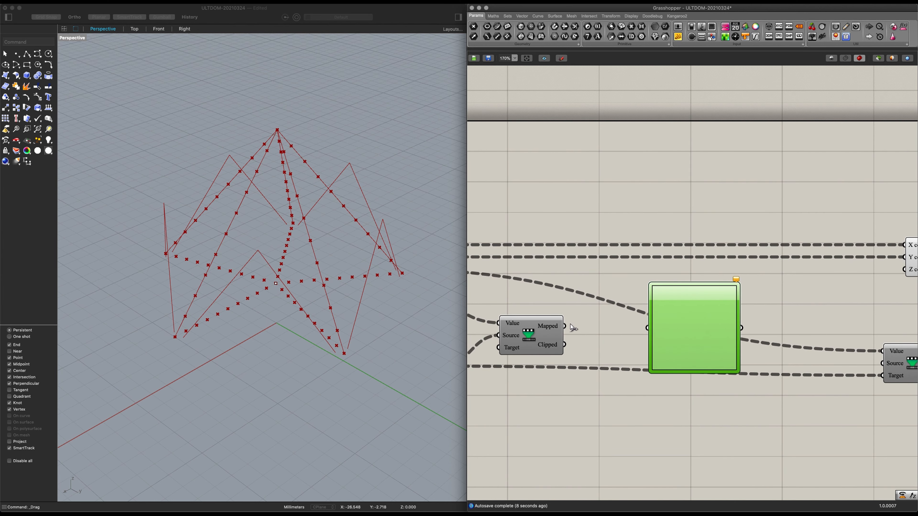
{"action": "left_click_drag", "start_coordinate": [572, 327], "coordinate": [648, 328]}
{"action": "right_click_drag", "start_coordinate": [742, 340], "coordinate": [720, 337]}
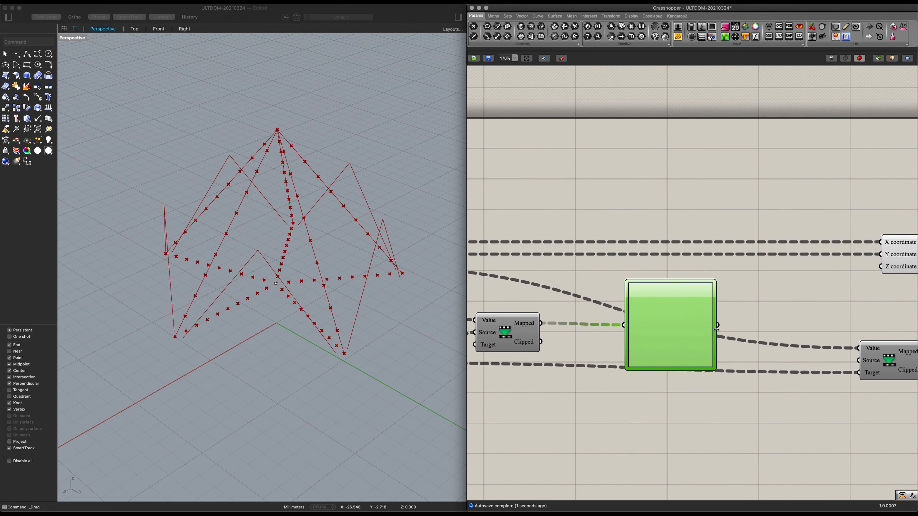
Step: Connect the Graph Mapper output to the second Remap Numbers' Value input and that component's Mapped output to Construct Point's Z coordinate
{"action": "mouse_move", "coordinate": [718, 327]}
{"action": "left_mouse_down"}
{"action": "mouse_move", "coordinate": [807, 360]}
{"action": "mouse_move", "coordinate": [844, 346]}
{"action": "mouse_move", "coordinate": [725, 330]}
{"action": "left_mouse_up"}
{"action": "left_click_drag", "start_coordinate": [858, 336], "coordinate": [859, 348]}
{"action": "right_click_drag", "start_coordinate": [859, 348], "coordinate": [822, 347]}
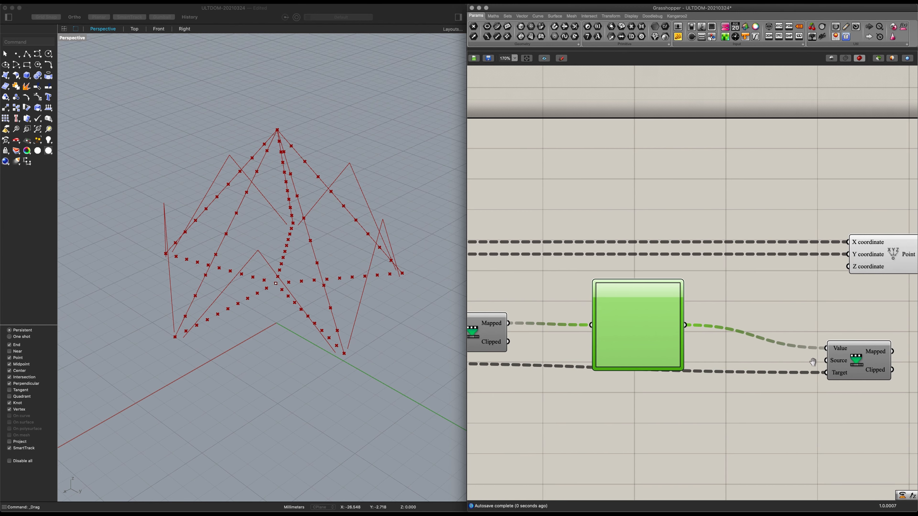
{"action": "left_click_drag", "start_coordinate": [853, 357], "coordinate": [789, 367]}
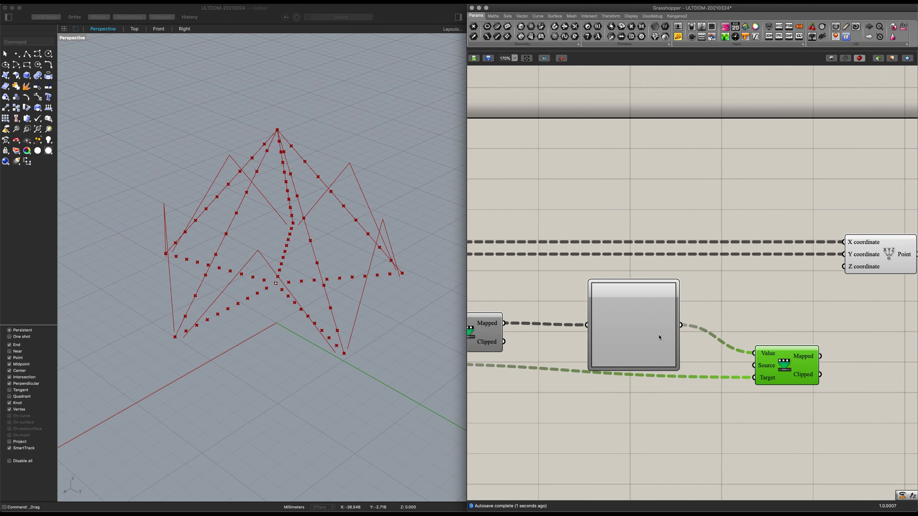
{"action": "left_click", "coordinate": [626, 316]}
{"action": "right_click", "coordinate": [622, 312]}
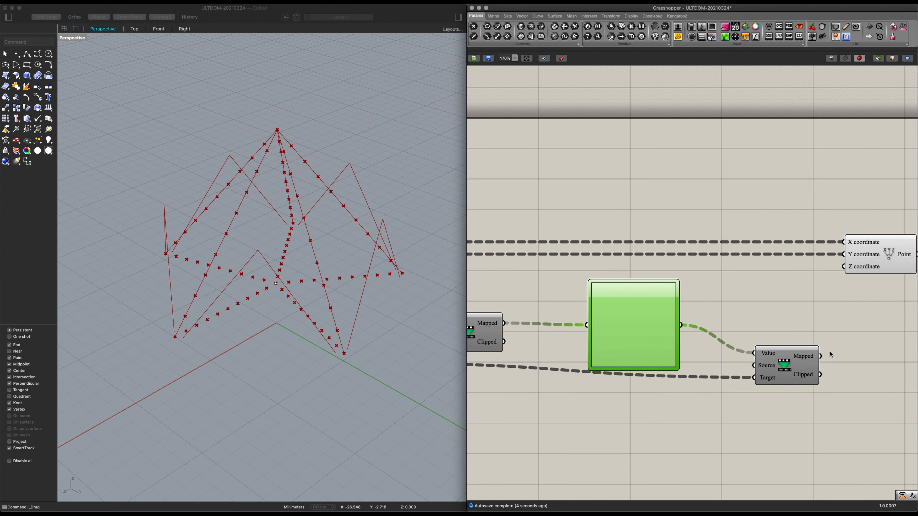
{"action": "right_click_drag", "start_coordinate": [827, 346], "coordinate": [773, 365]}
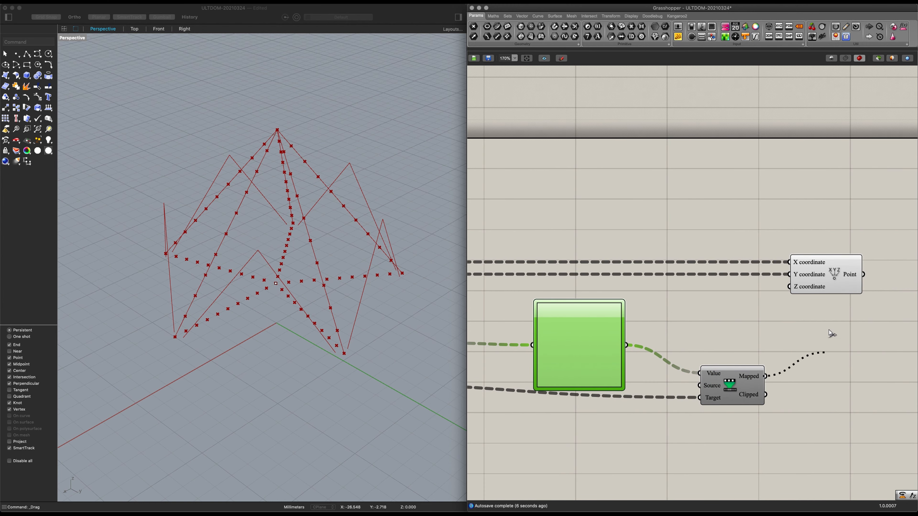
{"action": "left_click_drag", "start_coordinate": [829, 330], "coordinate": [790, 287]}
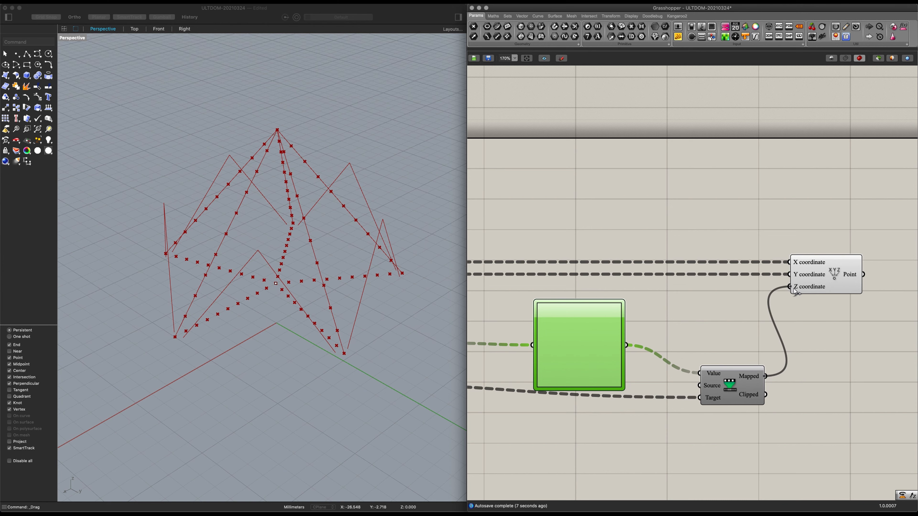
{"action": "left_click", "coordinate": [807, 289]}
Step: Set the Graph Mapper's graph type to Conic and bend the curve slightly with its control point
{"action": "left_click", "coordinate": [586, 342]}
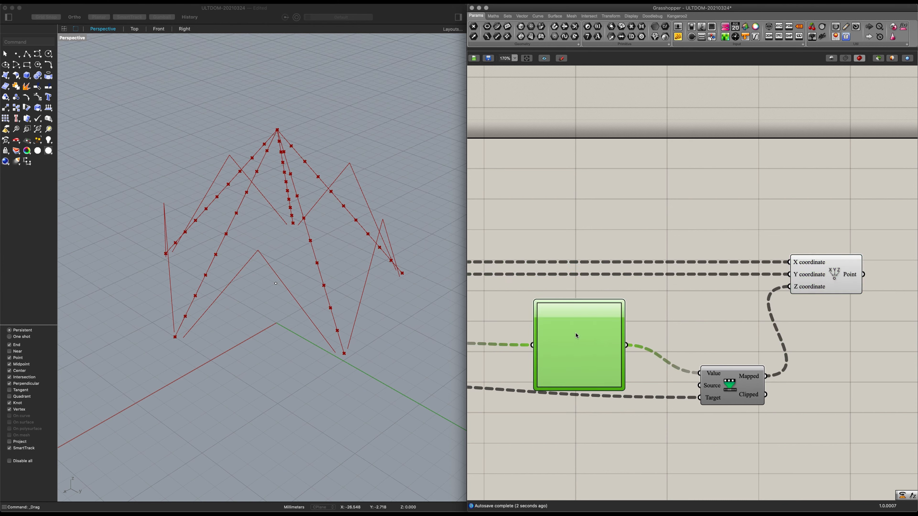
{"action": "right_click", "coordinate": [576, 336]}
{"action": "mouse_move", "coordinate": [618, 419]}
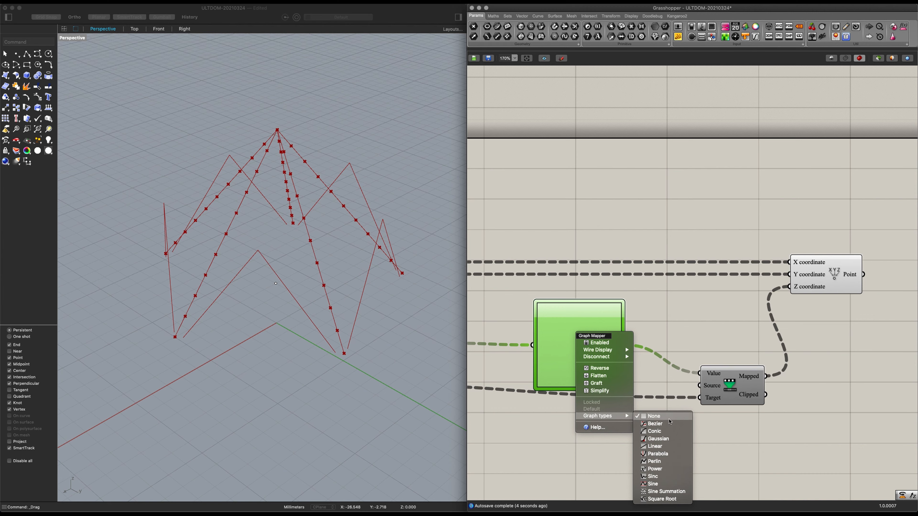
{"action": "left_click", "coordinate": [661, 433]}
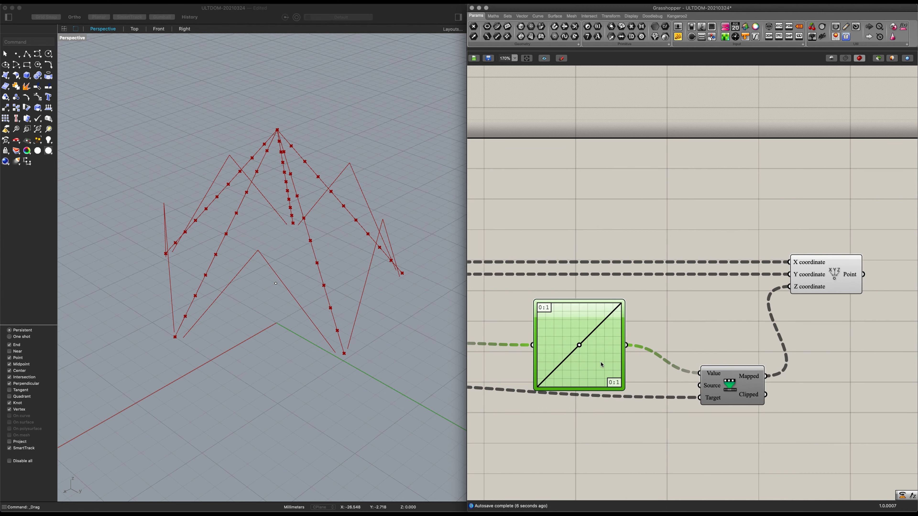
{"action": "right_click_drag", "start_coordinate": [357, 296], "coordinate": [372, 278]}
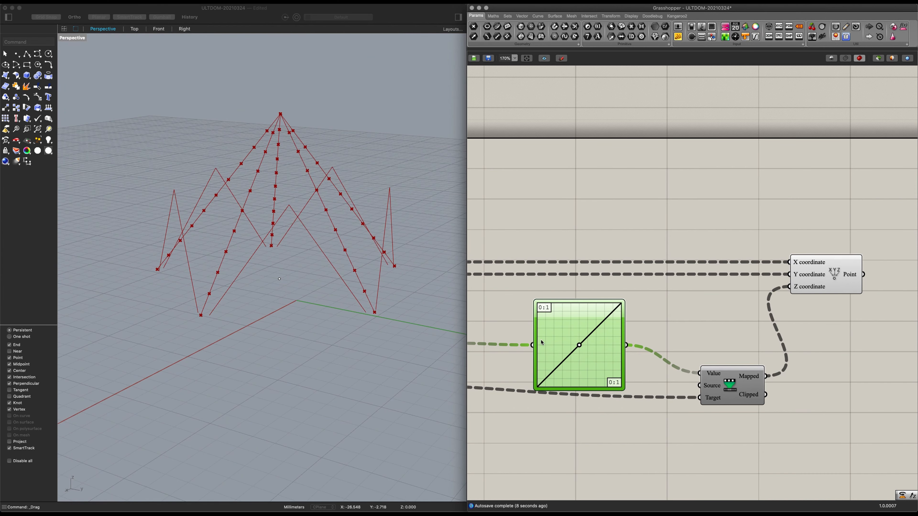
{"action": "mouse_move", "coordinate": [579, 347]}
{"action": "left_mouse_down"}
{"action": "mouse_move", "coordinate": [591, 358]}
{"action": "mouse_move", "coordinate": [566, 336]}
{"action": "mouse_move", "coordinate": [575, 345]}
{"action": "left_mouse_up"}
Step: Add an Interpolate curve component beside Construct Point and connect the Point output to its Vertices input
{"action": "right_click_drag", "start_coordinate": [750, 348], "coordinate": [671, 347]}
{"action": "scroll", "coordinate": [763, 356], "scroll_direction": "down", "scroll_amount": 3}
{"action": "left_click", "coordinate": [720, 350]}
{"action": "double_click", "coordinate": [720, 350]}
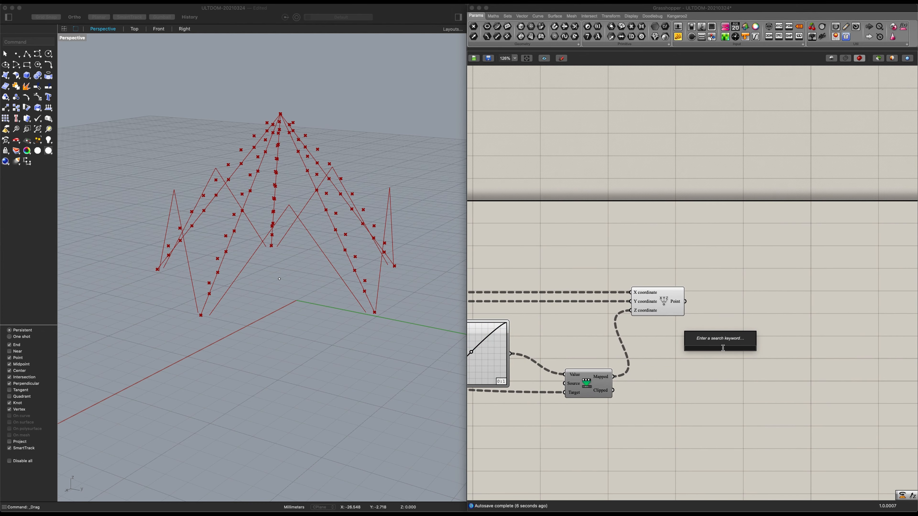
{"action": "type", "text": "inter"}
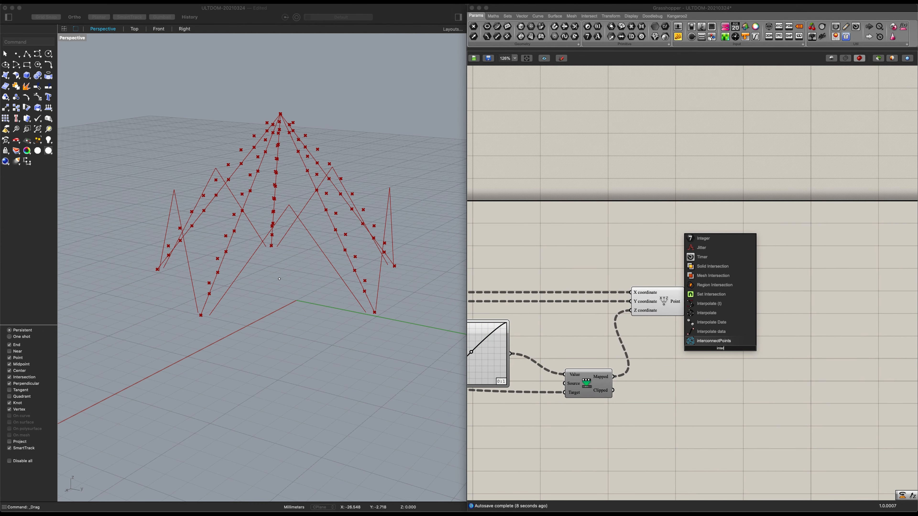
{"action": "key", "text": "Up"}
{"action": "key", "text": "Up"}
{"action": "key", "text": "Up"}
{"action": "key", "text": "Up"}
{"action": "key", "text": "Down"}
{"action": "key", "text": "Return"}
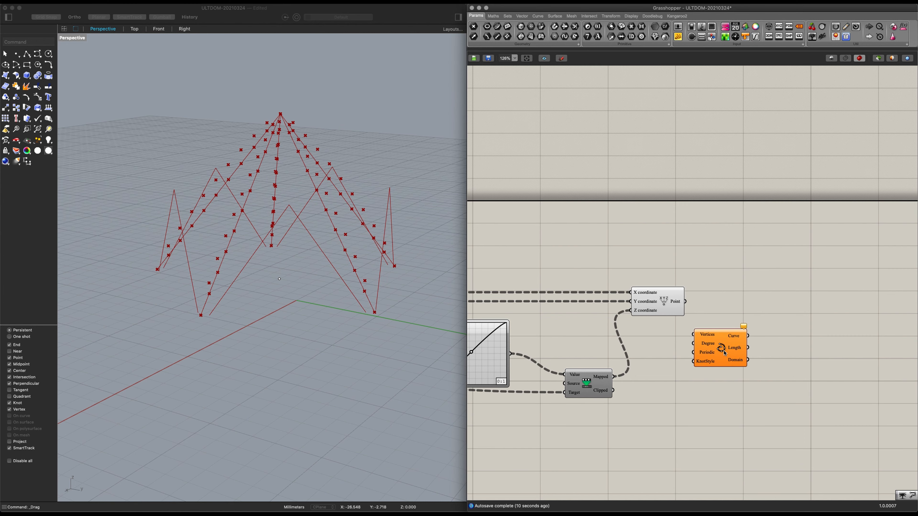
{"action": "left_click_drag", "start_coordinate": [724, 352], "coordinate": [748, 326]}
{"action": "left_click_drag", "start_coordinate": [686, 302], "coordinate": [713, 310]}
Step: Turn off the preview of the Line, Divide Curve and Deconstruct components feeding the top-point curves
{"action": "scroll", "coordinate": [711, 329], "scroll_direction": "down", "scroll_amount": 2}
{"action": "scroll", "coordinate": [711, 355], "scroll_direction": "down", "scroll_amount": 3}
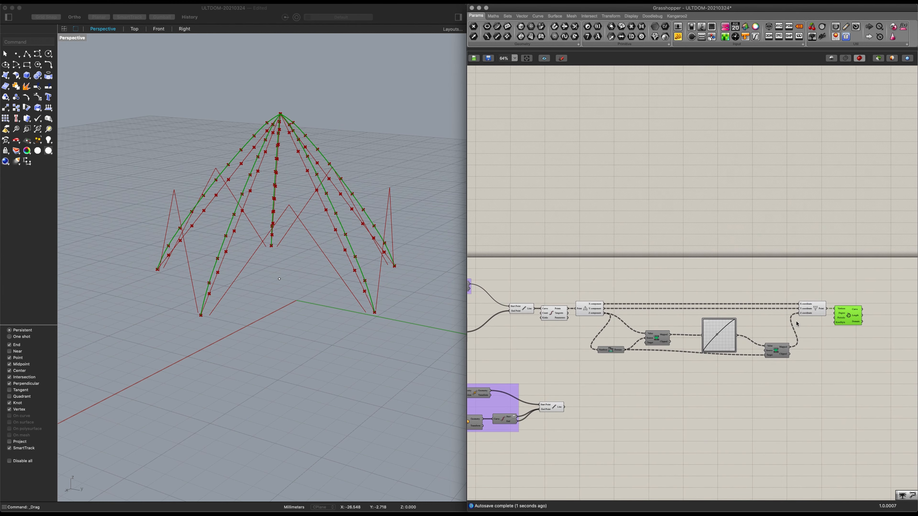
{"action": "left_click_drag", "start_coordinate": [522, 298], "coordinate": [506, 292]}
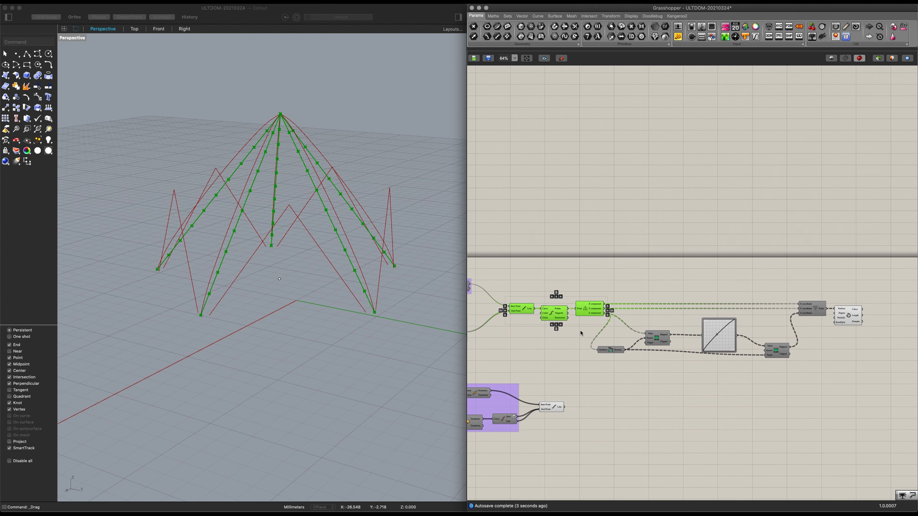
{"action": "key", "text": "ctrl+q"}
Step: Select the Interpolate component to highlight its curves and change the Graph Mapper's graph type to Bezier
{"action": "right_click_drag", "start_coordinate": [779, 379], "coordinate": [655, 379]}
{"action": "left_click", "coordinate": [724, 321]}
{"action": "scroll", "coordinate": [559, 346], "scroll_direction": "up", "scroll_amount": 6}
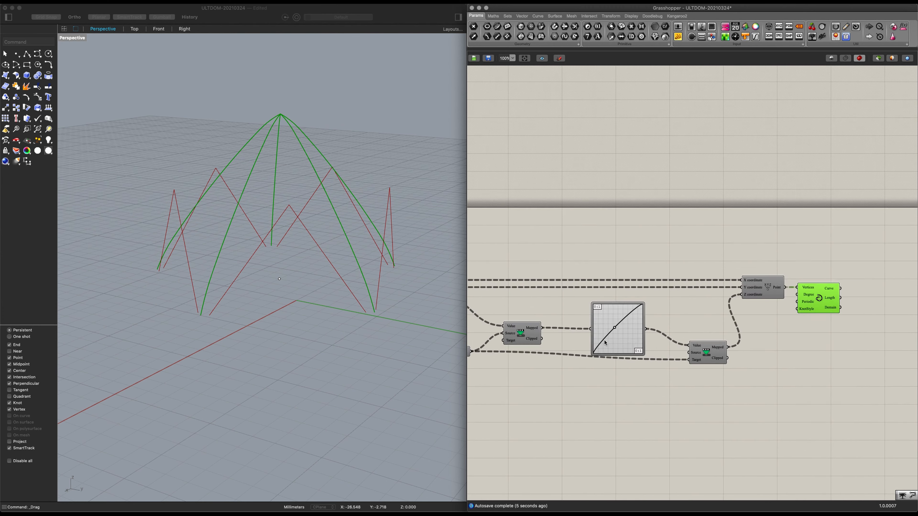
{"action": "mouse_move", "coordinate": [644, 320]}
{"action": "left_mouse_down"}
{"action": "mouse_move", "coordinate": [633, 306]}
{"action": "mouse_move", "coordinate": [649, 320]}
{"action": "left_mouse_up"}
{"action": "right_click", "coordinate": [618, 306]}
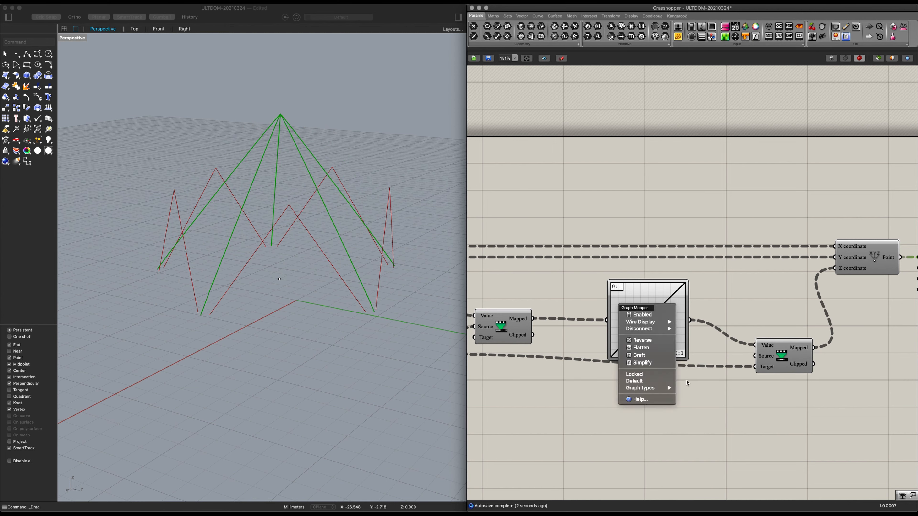
{"action": "mouse_move", "coordinate": [647, 388]}
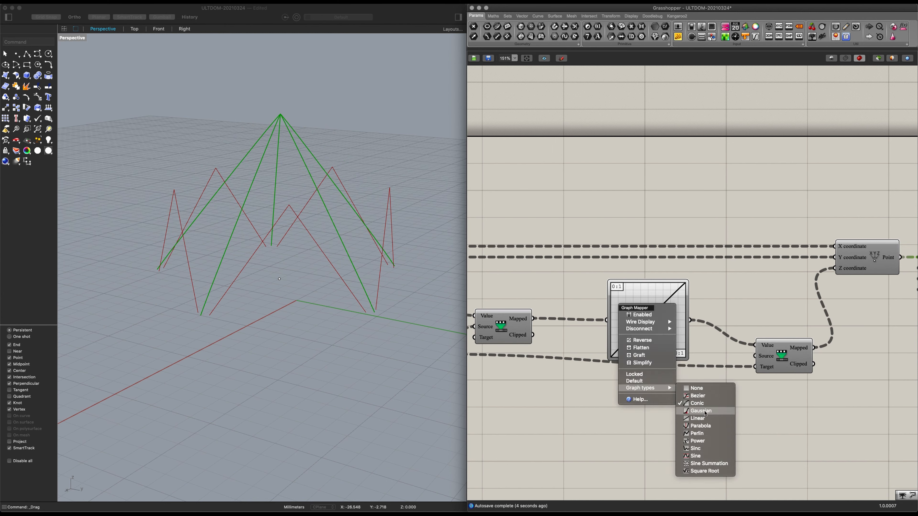
{"action": "left_click", "coordinate": [697, 396]}
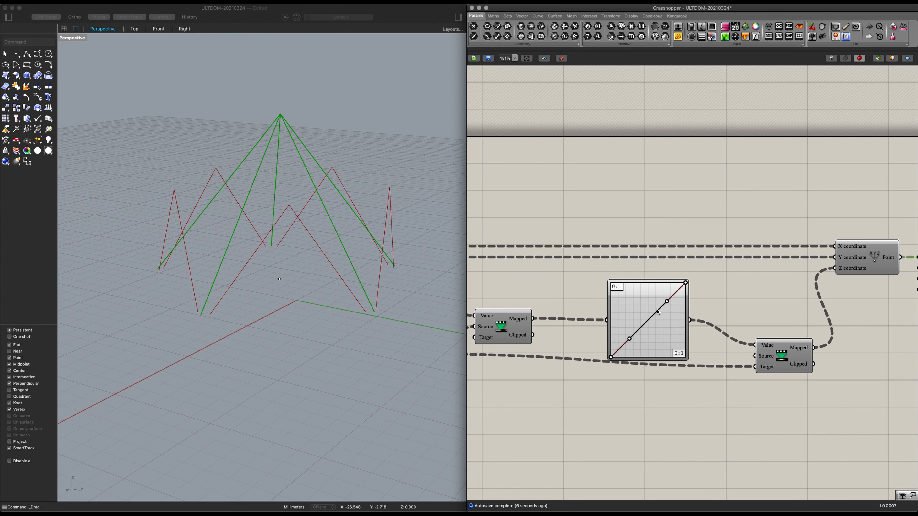
Step: Shape the Bezier graph with its two handles so it rises steeply at both ends and flattens in the middle
{"action": "left_click_drag", "start_coordinate": [667, 304], "coordinate": [647, 287]}
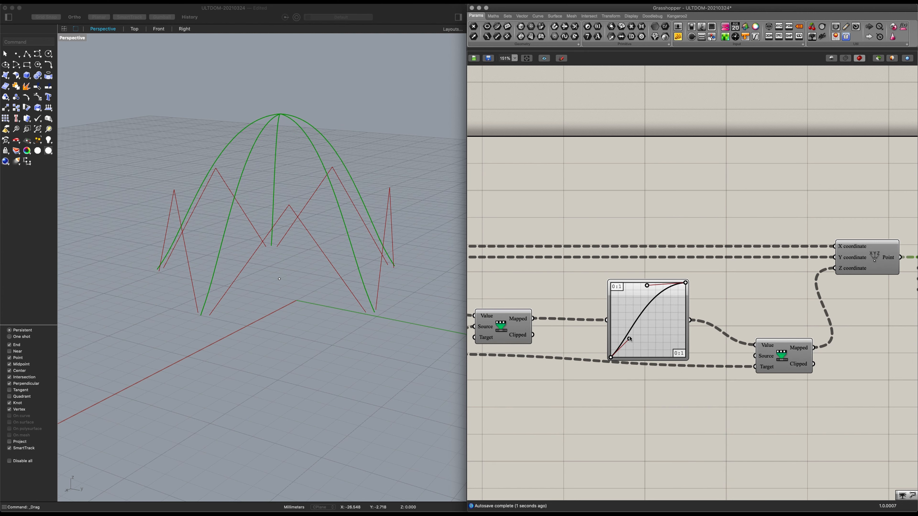
{"action": "left_click_drag", "start_coordinate": [629, 340], "coordinate": [669, 344]}
{"action": "left_click_drag", "start_coordinate": [650, 286], "coordinate": [630, 313]}
{"action": "mouse_move", "coordinate": [289, 325]}
{"action": "right_mouse_down"}
{"action": "mouse_move", "coordinate": [278, 291]}
{"action": "mouse_move", "coordinate": [282, 323]}
{"action": "right_mouse_up"}
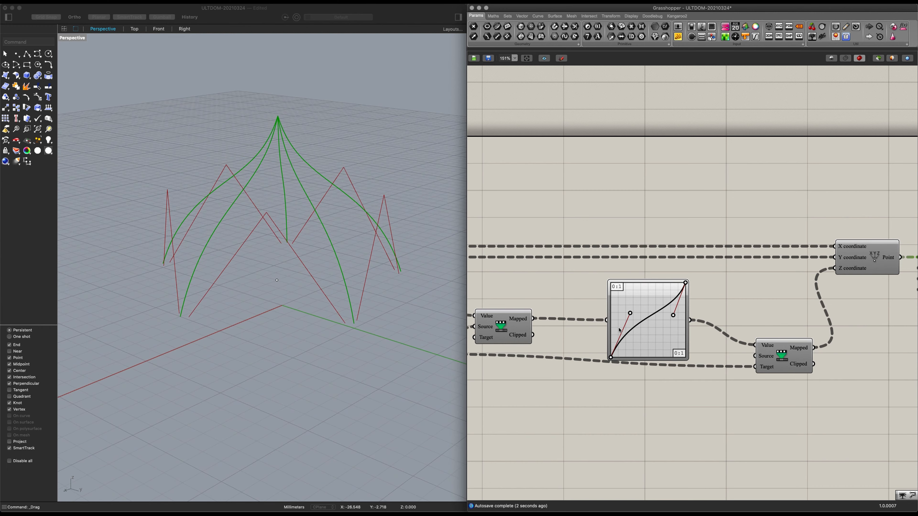
Step: Group all components of the top-point curve chain, from Line through Interpolate
{"action": "scroll", "coordinate": [651, 331], "scroll_direction": "down", "scroll_amount": 3}
{"action": "left_click", "coordinate": [843, 374]}
{"action": "scroll", "coordinate": [842, 374], "scroll_direction": "down", "scroll_amount": 2}
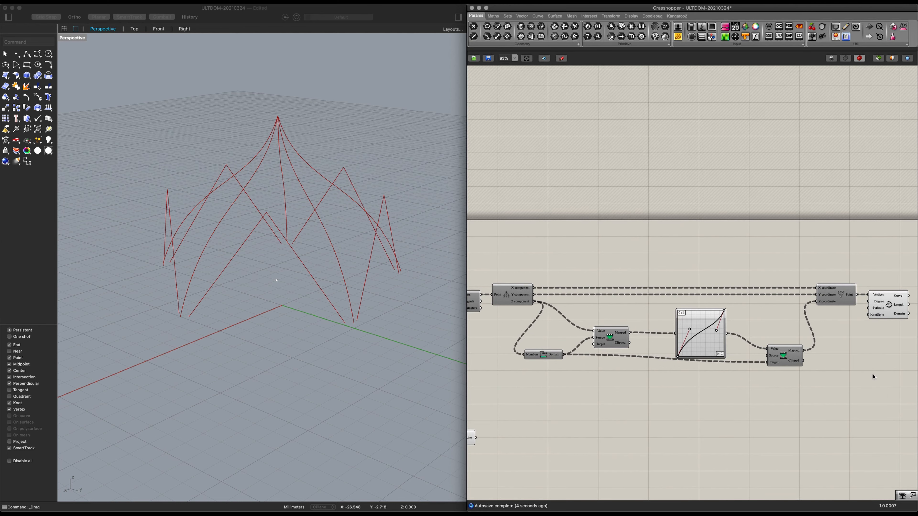
{"action": "left_click_drag", "start_coordinate": [887, 377], "coordinate": [539, 268]}
{"action": "left_click", "coordinate": [505, 308], "text": "shift"}
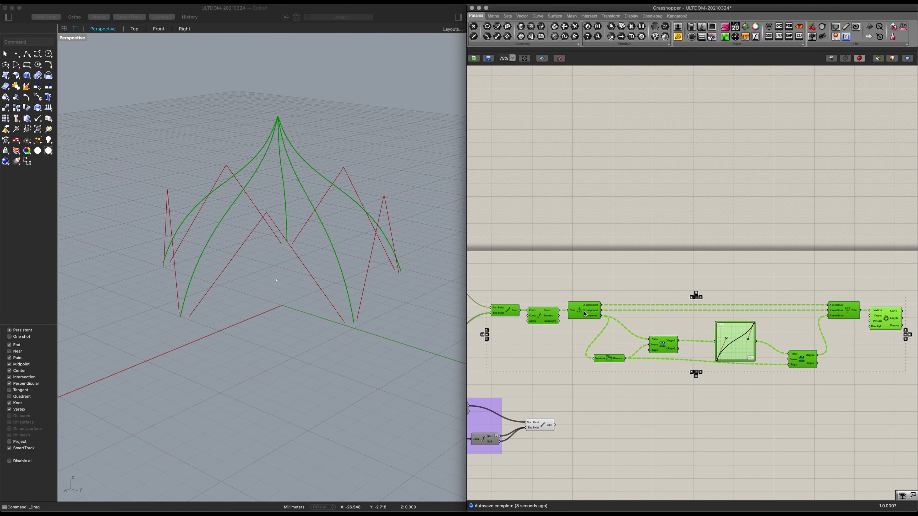
{"action": "key", "text": "super+g"}
Step: Duplicate the grouped top-point curve components and place the copy below the original group, near the arch Line component
{"action": "left_click", "coordinate": [568, 333]}
{"action": "scroll", "coordinate": [715, 346], "scroll_direction": "down", "scroll_amount": 1}
{"action": "left_click_drag", "start_coordinate": [897, 386], "coordinate": [534, 299]}
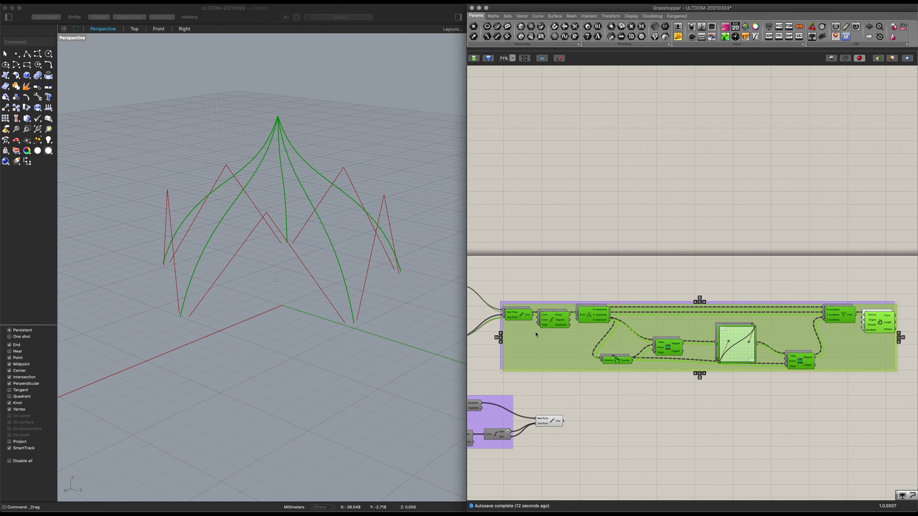
{"action": "left_click_drag", "start_coordinate": [536, 334], "coordinate": [620, 433], "text": "alt"}
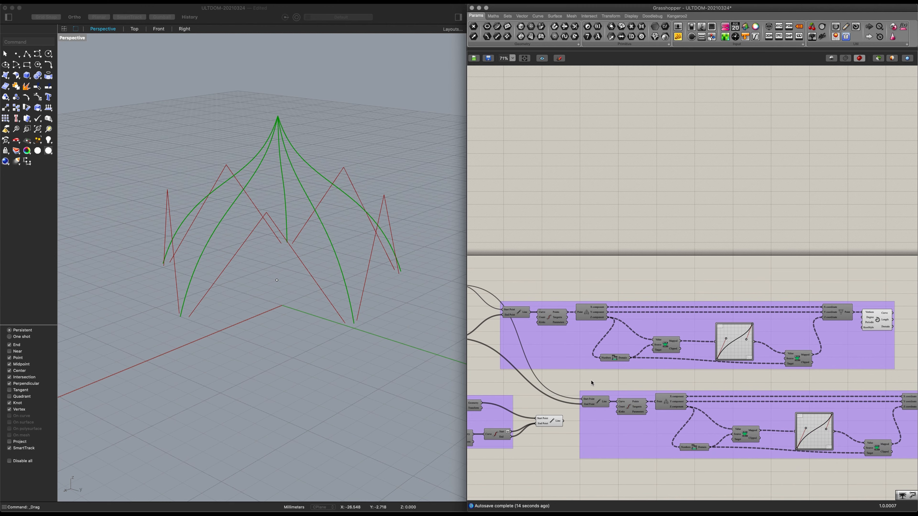
Step: Delete the duplicated Line component and connect the arch Line output to the duplicated Divide Curve's Curve input
{"action": "left_click", "coordinate": [596, 404]}
{"action": "key", "text": "Delete"}
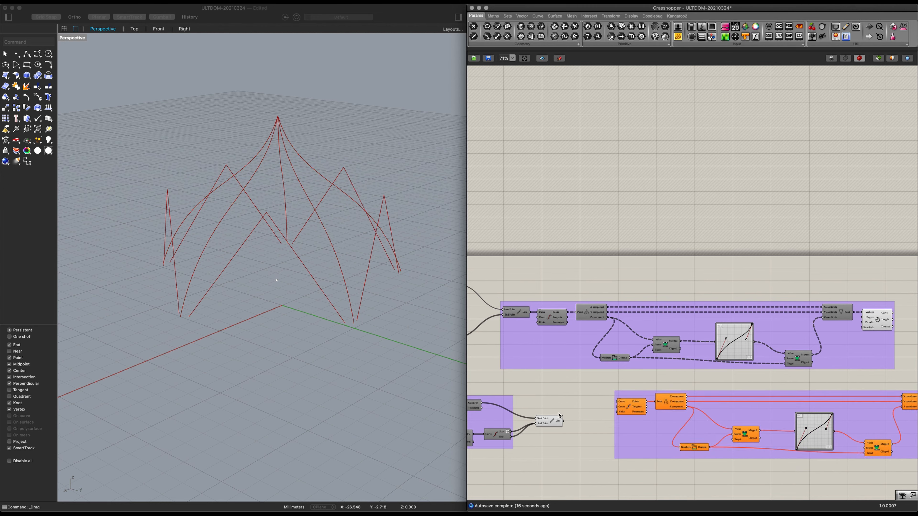
{"action": "left_click_drag", "start_coordinate": [564, 421], "coordinate": [618, 402]}
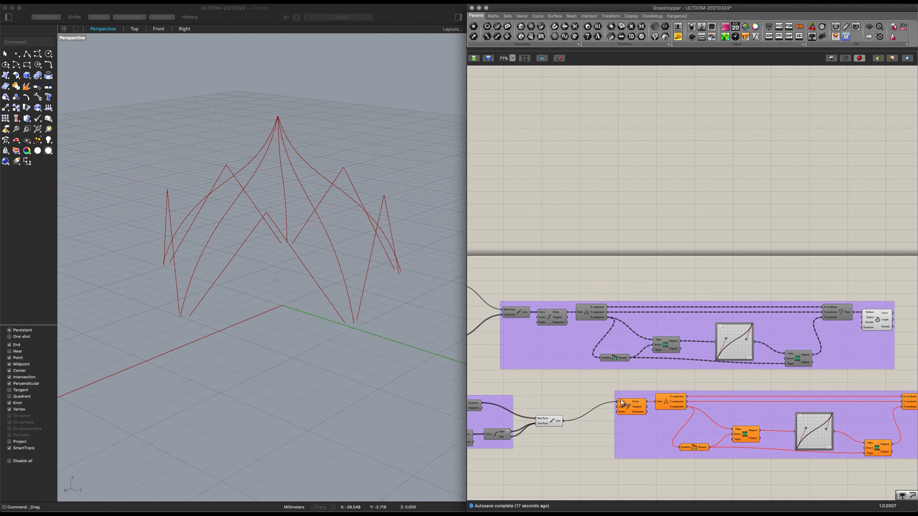
Step: Add the arch Line component to the duplicated group and reposition it with the group closer to Divide Curve
{"action": "left_click", "coordinate": [546, 421]}
{"action": "left_click", "coordinate": [630, 423], "text": "shift"}
{"action": "right_click", "coordinate": [628, 421]}
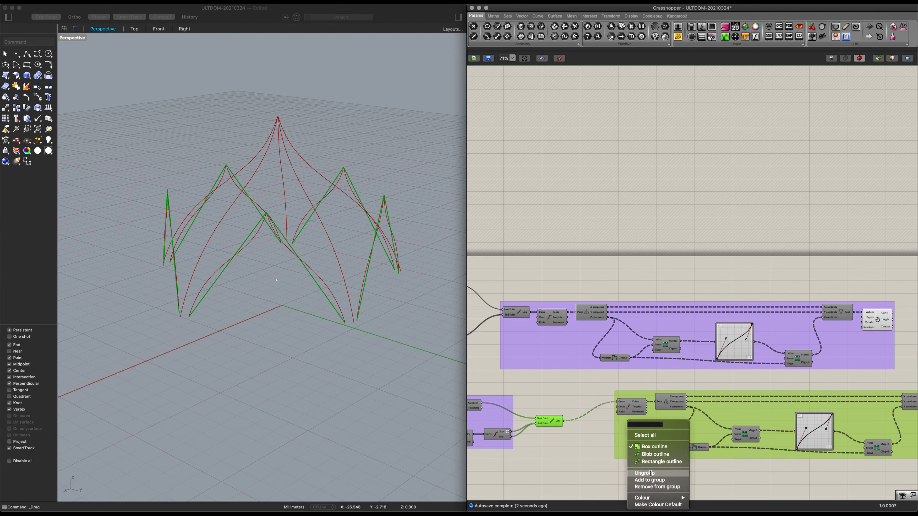
{"action": "left_click", "coordinate": [651, 480]}
{"action": "left_click", "coordinate": [545, 440]}
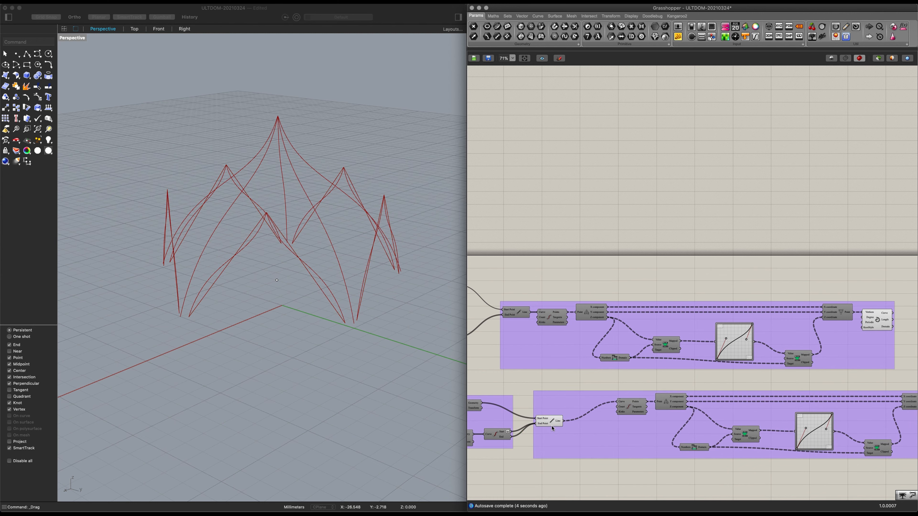
{"action": "left_click_drag", "start_coordinate": [552, 429], "coordinate": [603, 405]}
{"action": "left_click_drag", "start_coordinate": [620, 438], "coordinate": [565, 448]}
Step: Turn off the preview of the arch Line component in the duplicated group
{"action": "right_click_drag", "start_coordinate": [877, 408], "coordinate": [771, 387]}
{"action": "scroll", "coordinate": [773, 389], "scroll_direction": "left", "scroll_amount": 5}
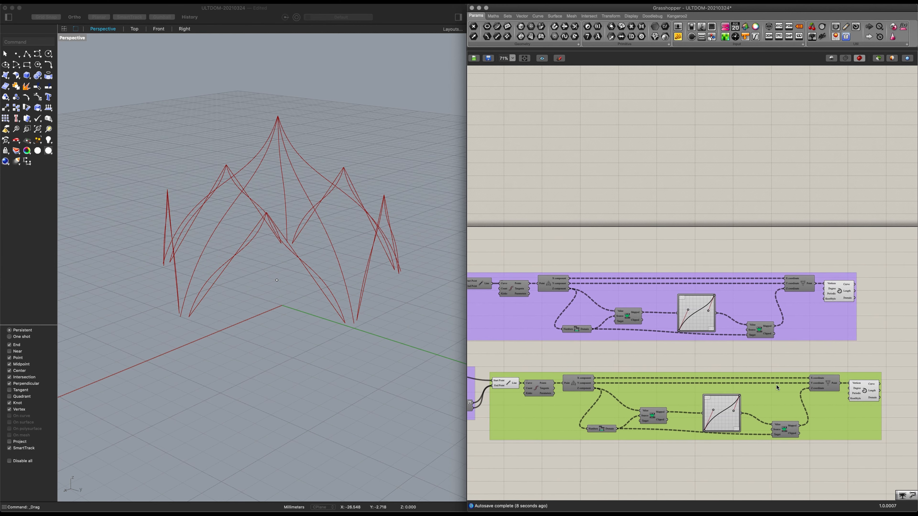
{"action": "left_click", "coordinate": [511, 385]}
{"action": "key", "text": "ctrl+q"}
{"action": "left_click", "coordinate": [671, 399]}
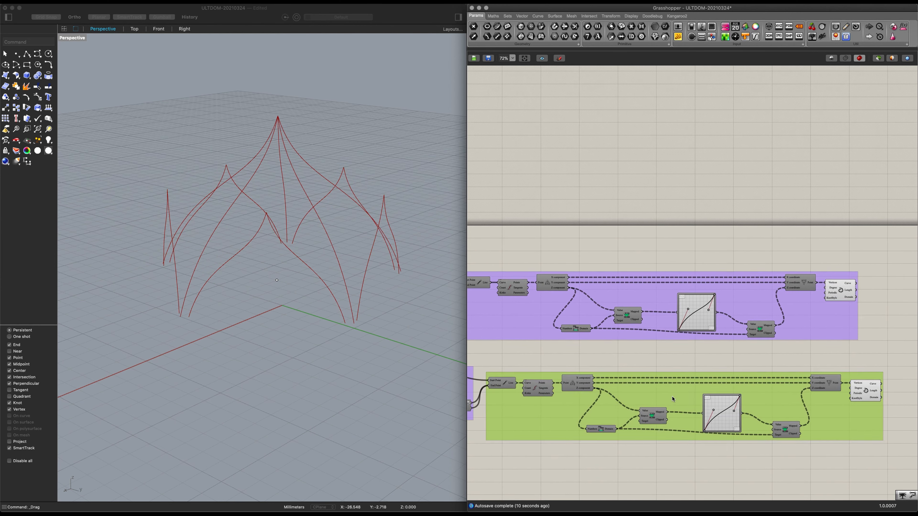
Step: Name the duplicated arch curve group "Arch Morph"
{"action": "scroll", "coordinate": [672, 398], "scroll_direction": "up", "scroll_amount": 4}
{"action": "right_click", "coordinate": [676, 389]}
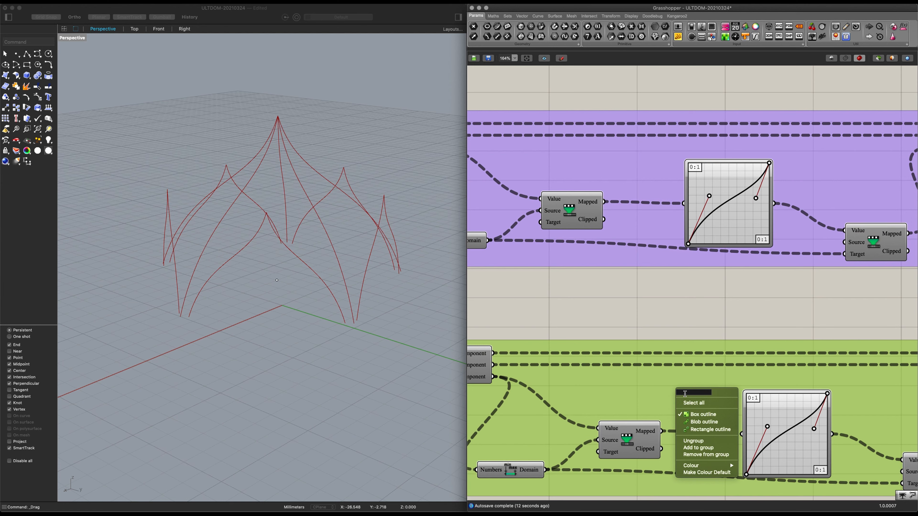
{"action": "type", "text": "Arch Morph"}
{"action": "key", "text": "Return"}
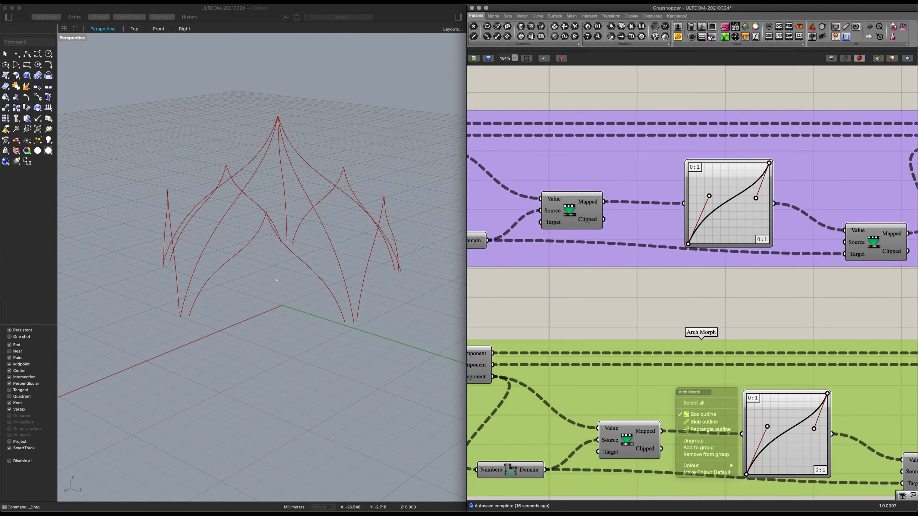
Step: Name the original top-point curve group "Dome Morph"
{"action": "scroll", "coordinate": [647, 237], "scroll_direction": "down", "scroll_amount": 1}
{"action": "left_click", "coordinate": [629, 152]}
{"action": "right_click", "coordinate": [629, 153]}
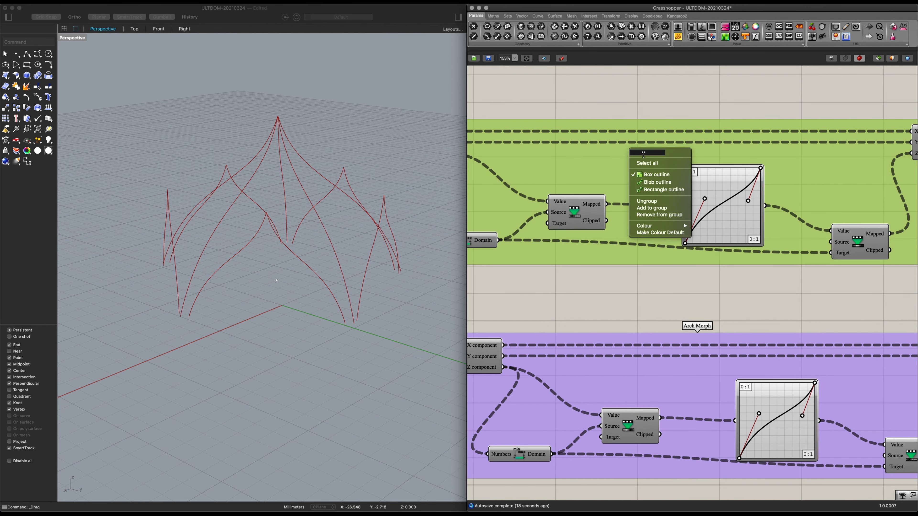
{"action": "type", "text": "Dome Morph"}
{"action": "key", "text": "Return"}
Step: Reshape the Bezier graph in the Arch Morph group by moving both of its handles to give the arches a different profile
{"action": "right_click_drag", "start_coordinate": [368, 266], "coordinate": [309, 239]}
{"action": "mouse_move", "coordinate": [759, 413]}
{"action": "left_mouse_down"}
{"action": "mouse_move", "coordinate": [753, 435]}
{"action": "mouse_move", "coordinate": [748, 408]}
{"action": "left_mouse_up"}
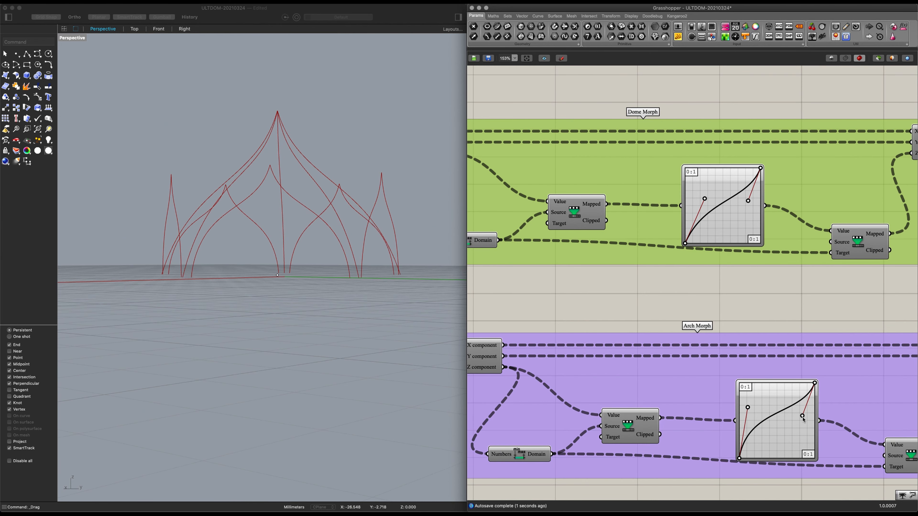
{"action": "left_click_drag", "start_coordinate": [803, 417], "coordinate": [759, 401]}
{"action": "scroll", "coordinate": [606, 299], "scroll_direction": "down", "scroll_amount": 2}
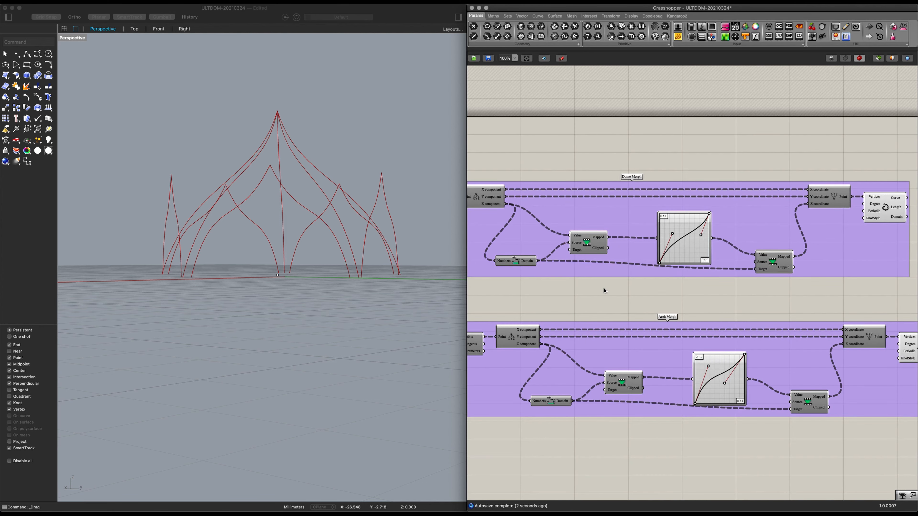
Step: Nudge the Graph Mapper inside the Dome Morph group and shift the whole group slightly toward alignment with the Arch Morph group
{"action": "left_click", "coordinate": [683, 247]}
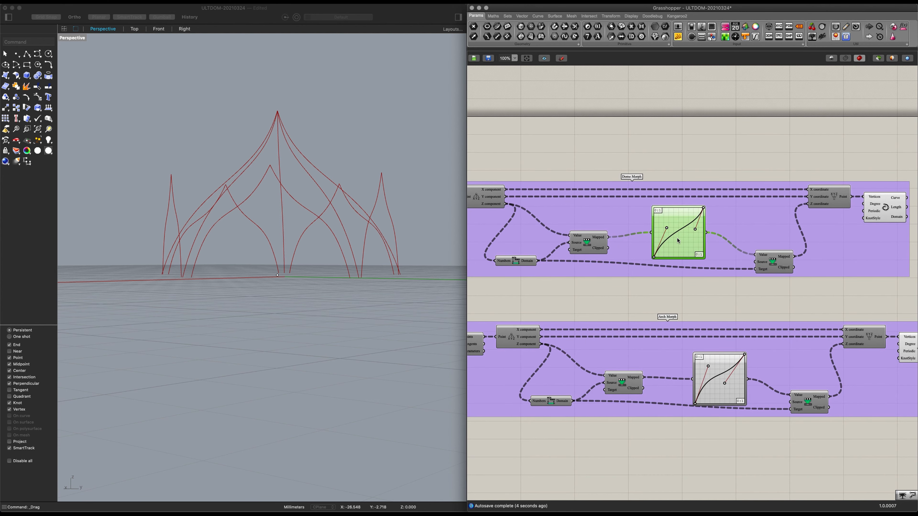
{"action": "scroll", "coordinate": [683, 247], "scroll_direction": "down", "scroll_amount": 3}
{"action": "right_click_drag", "start_coordinate": [676, 281], "coordinate": [709, 311]}
{"action": "left_click_drag", "start_coordinate": [585, 299], "coordinate": [593, 300]}
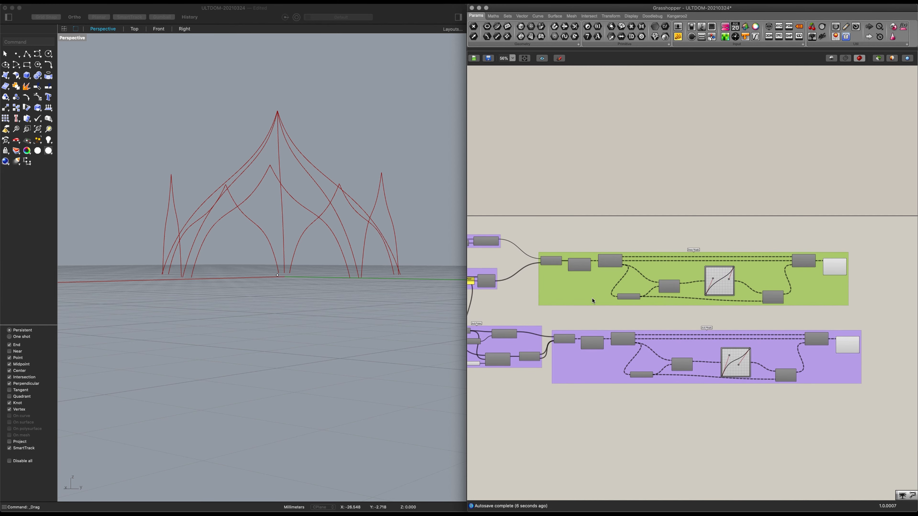
{"action": "right_click_drag", "start_coordinate": [737, 332], "coordinate": [627, 327]}
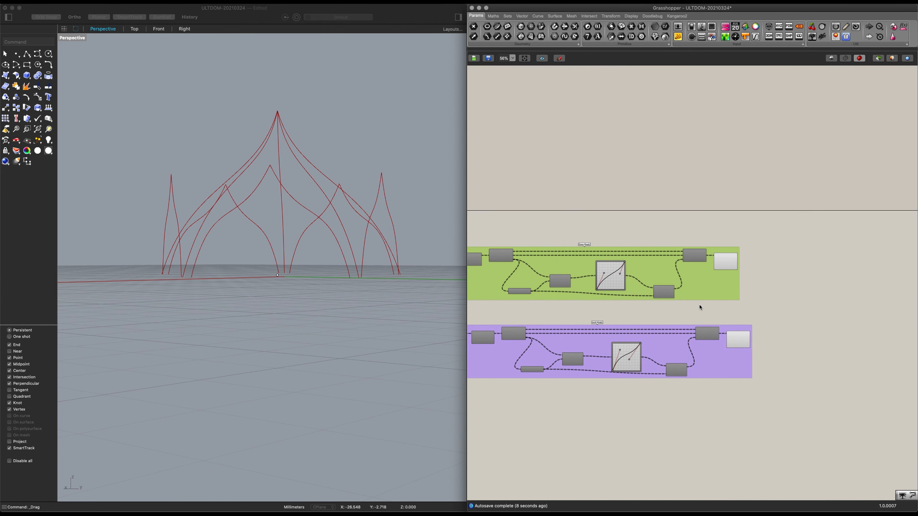
{"action": "scroll", "coordinate": [746, 312], "scroll_direction": "up", "scroll_amount": 2}
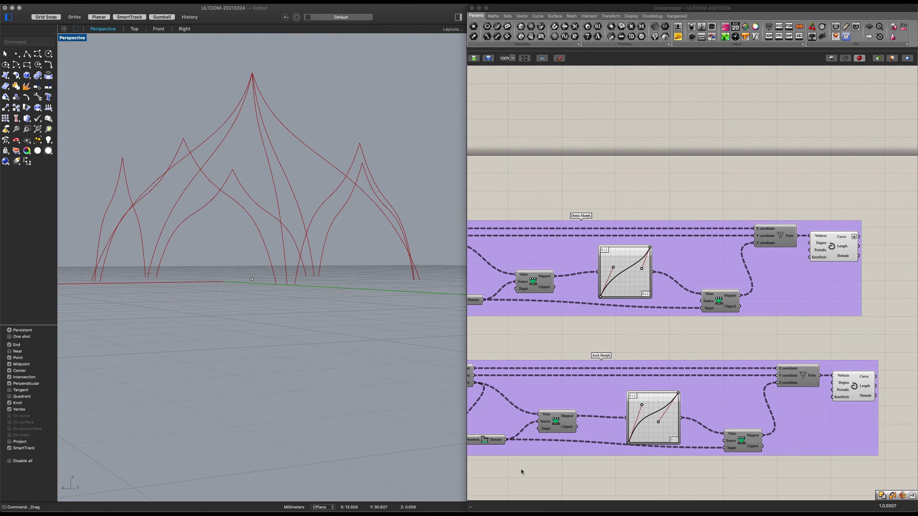
Step: Add a Ruled Surface component in the empty canvas area beyond the Dome Morph group
{"action": "right_click_drag", "start_coordinate": [779, 338], "coordinate": [488, 348]}
{"action": "right_click_drag", "start_coordinate": [677, 297], "coordinate": [679, 313]}
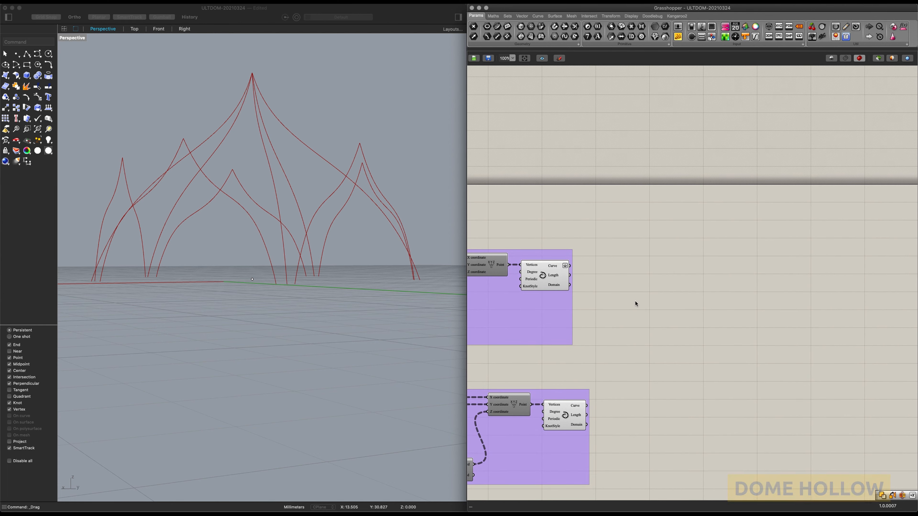
{"action": "right_click_drag", "start_coordinate": [624, 310], "coordinate": [639, 313]}
{"action": "double_click", "coordinate": [670, 299]}
{"action": "type", "text": "rul"}
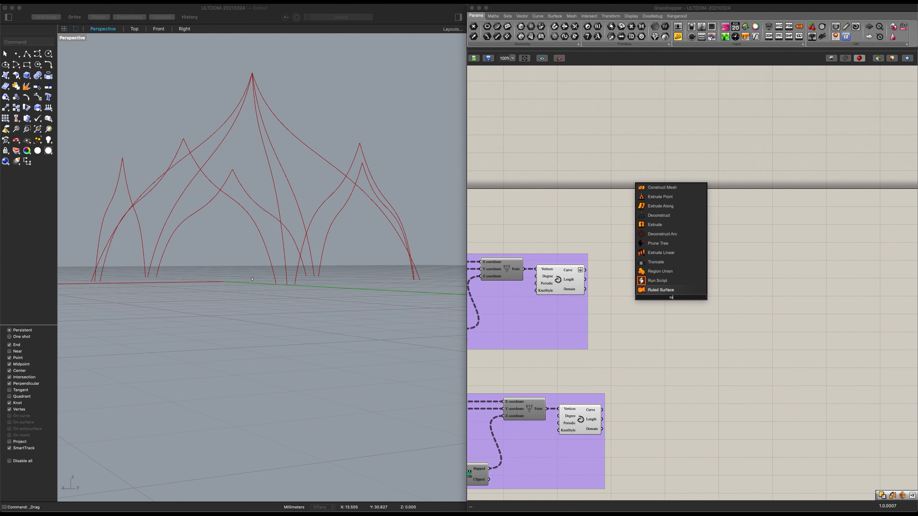
{"action": "left_click", "coordinate": [662, 290]}
Step: Add a Shift List component between the Dome Morph curve component and the Ruled Surface
{"action": "scroll", "coordinate": [629, 295], "scroll_direction": "up", "scroll_amount": 3}
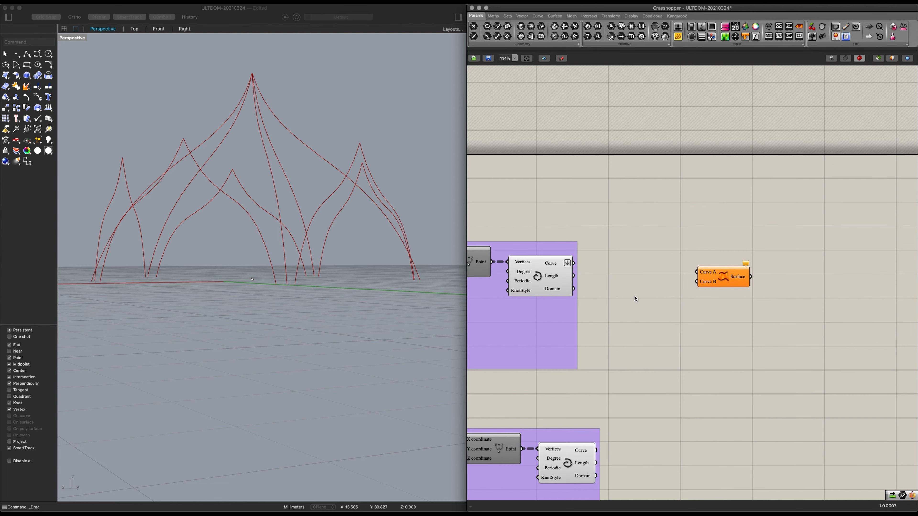
{"action": "double_click", "coordinate": [635, 297]}
{"action": "type", "text": "shift"}
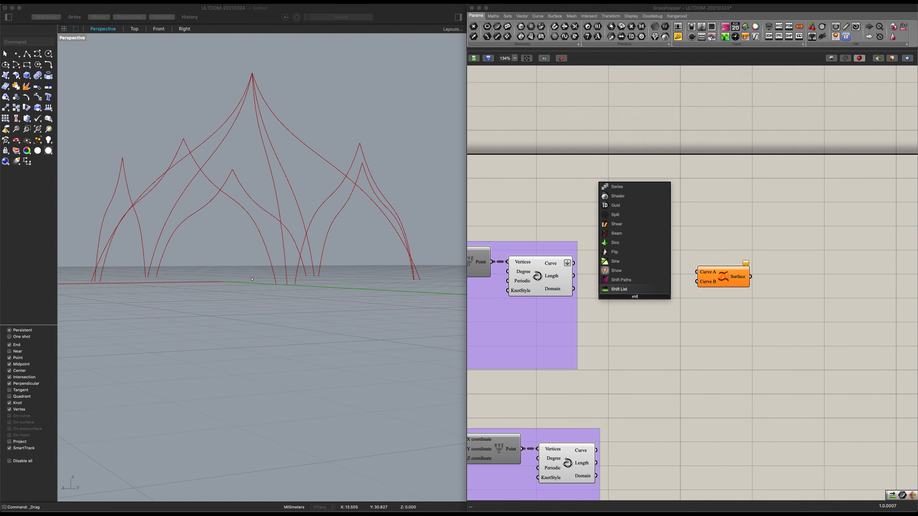
{"action": "left_click", "coordinate": [627, 290]}
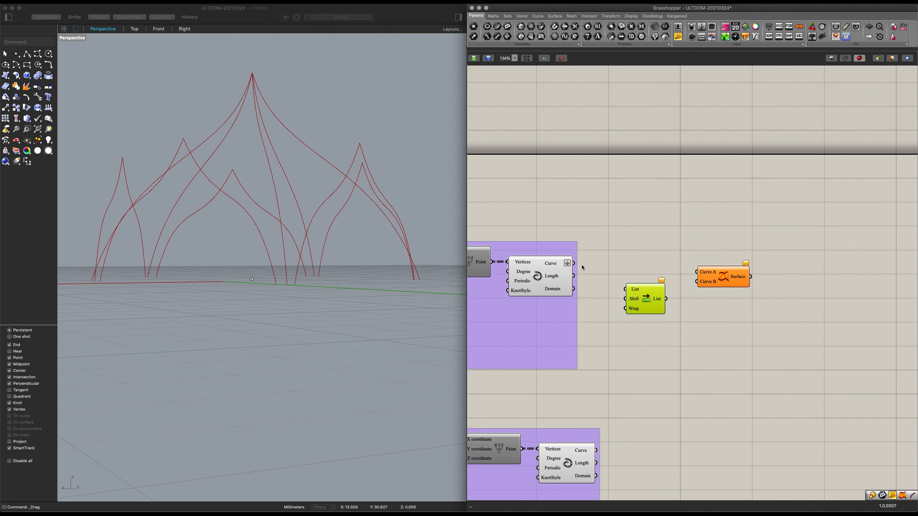
Step: Connect the flattened Dome Morph Curve output to Shift List's List and Ruled Surface's Curve A, and the shifted list to Curve B
{"action": "right_click", "coordinate": [566, 263]}
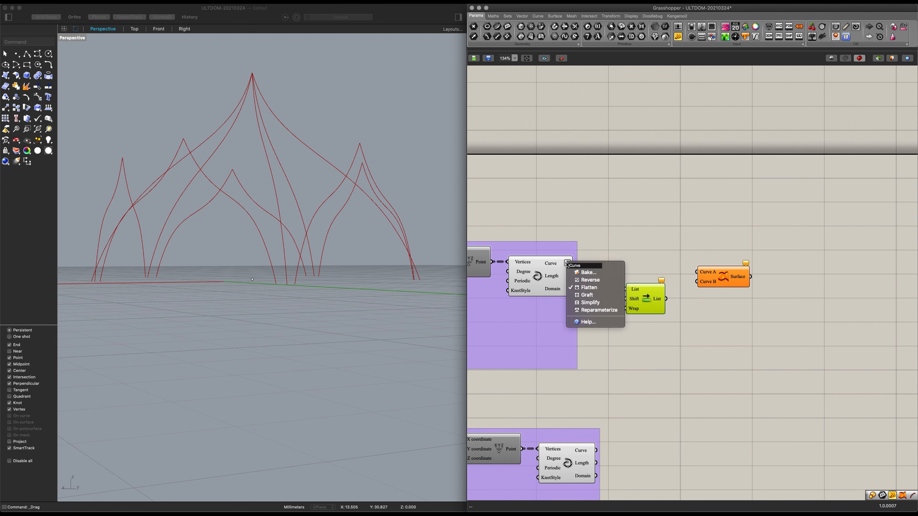
{"action": "left_click", "coordinate": [555, 267]}
{"action": "left_click_drag", "start_coordinate": [573, 264], "coordinate": [696, 272]}
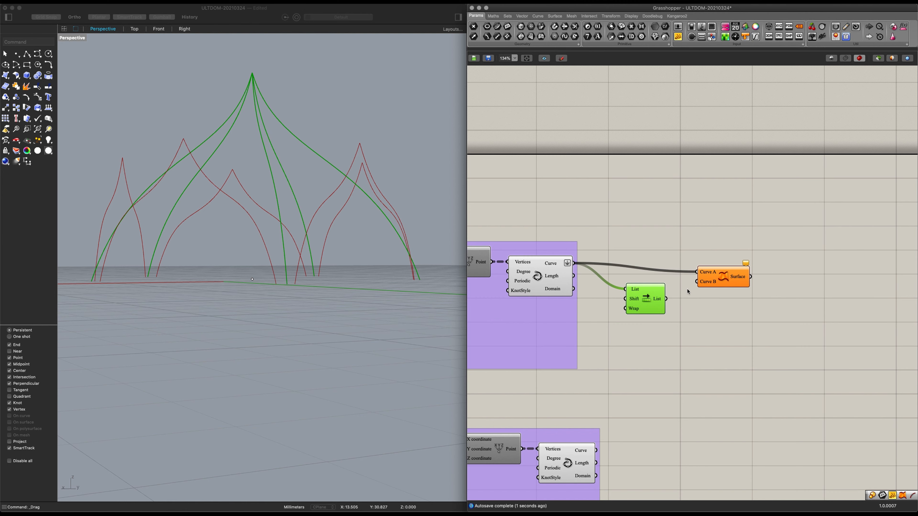
{"action": "left_click_drag", "start_coordinate": [667, 299], "coordinate": [696, 282]}
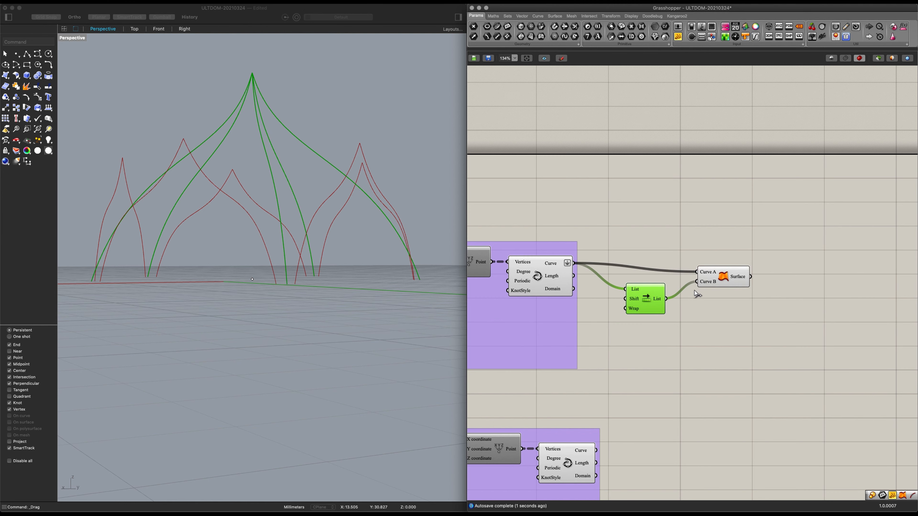
Step: Move the Shift List and Ruled Surface components together farther away from the Dome Morph group
{"action": "scroll", "coordinate": [690, 317], "scroll_direction": "up", "scroll_amount": 2}
{"action": "scroll", "coordinate": [691, 317], "scroll_direction": "right", "scroll_amount": 2}
{"action": "left_click_drag", "start_coordinate": [709, 324], "coordinate": [597, 259]}
{"action": "left_click_drag", "start_coordinate": [612, 323], "coordinate": [673, 326]}
{"action": "scroll", "coordinate": [709, 365], "scroll_direction": "right", "scroll_amount": 5}
{"action": "scroll", "coordinate": [710, 366], "scroll_direction": "up", "scroll_amount": 1}
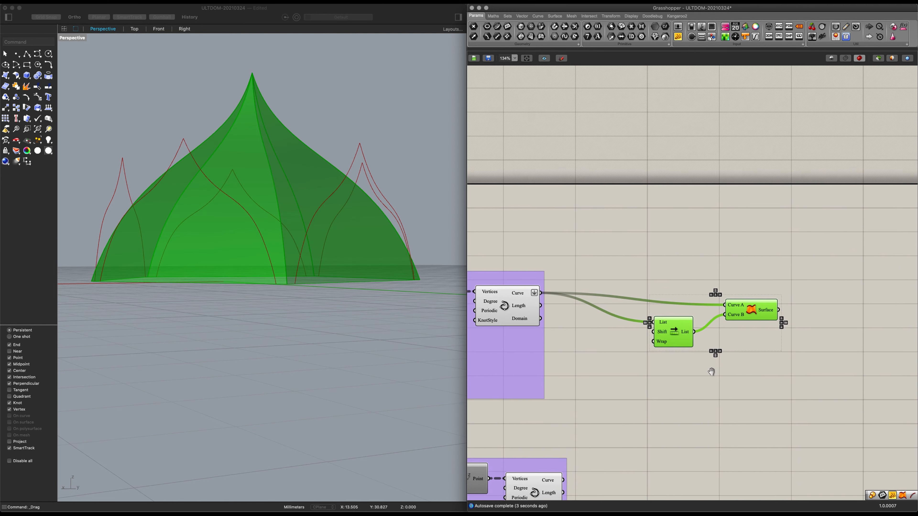
{"action": "left_click", "coordinate": [703, 334]}
Step: Add a Brep Join component beside the Ruled Surface and feed it the ruled surfaces
{"action": "double_click", "coordinate": [760, 332]}
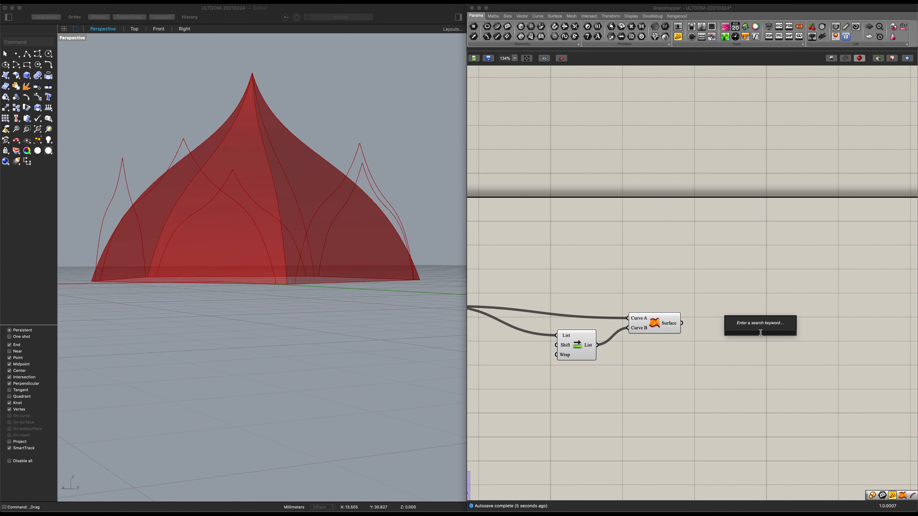
{"action": "type", "text": "join"}
{"action": "key", "text": "Return"}
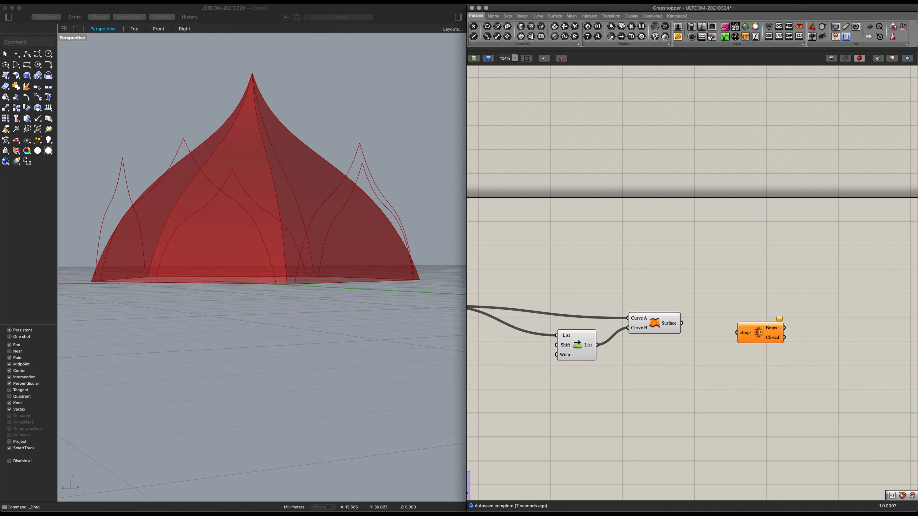
{"action": "mouse_move", "coordinate": [685, 324]}
{"action": "left_mouse_down"}
{"action": "mouse_move", "coordinate": [737, 333]}
{"action": "mouse_move", "coordinate": [695, 329]}
{"action": "left_mouse_up"}
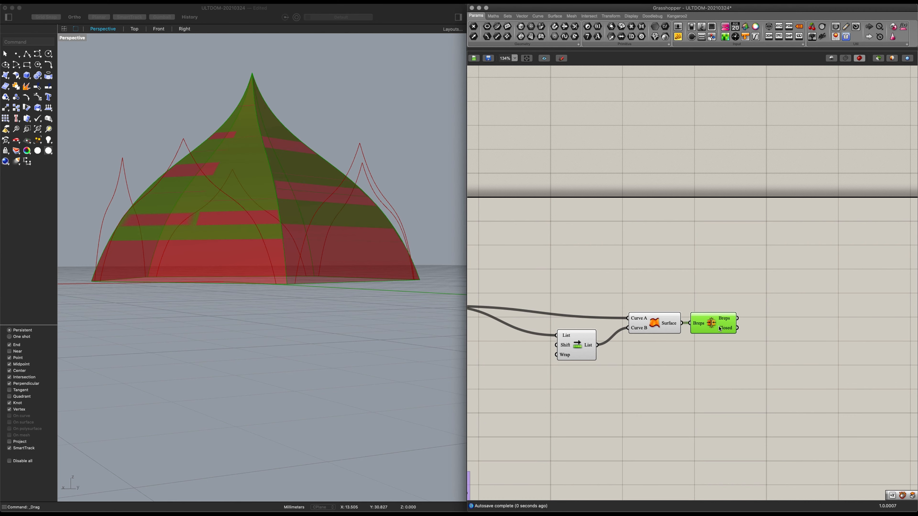
Step: Add a Cap Holes component beside Brep Join and connect the joined Breps output to its Brep input
{"action": "double_click", "coordinate": [764, 328]}
{"action": "type", "text": "brep"}
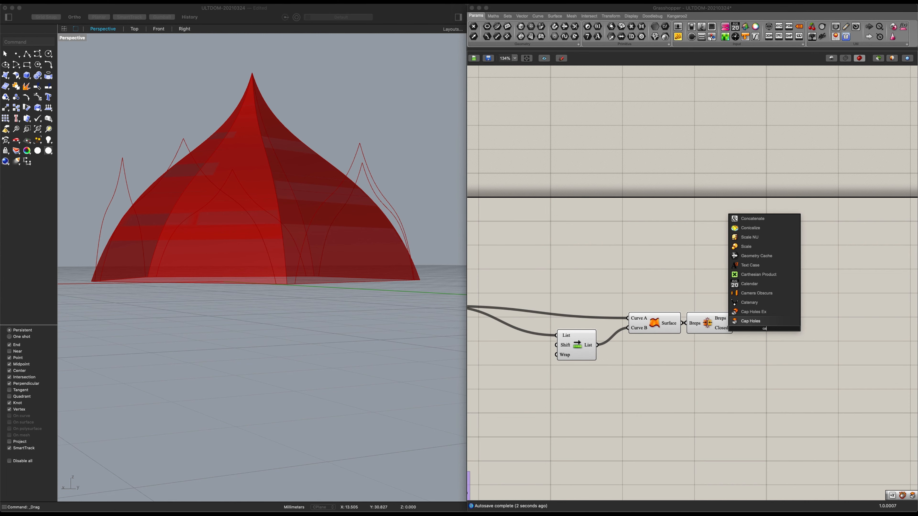
{"action": "key", "text": "Return"}
{"action": "left_click_drag", "start_coordinate": [760, 328], "coordinate": [760, 318]}
{"action": "left_click_drag", "start_coordinate": [734, 318], "coordinate": [744, 319]}
{"action": "left_click", "coordinate": [766, 352]}
Step: Add a Scale component above Cap Holes and connect the capped Brep to its Geometry input
{"action": "right_click_drag", "start_coordinate": [767, 352], "coordinate": [735, 391]}
{"action": "double_click", "coordinate": [749, 303]}
{"action": "type", "text": "scale"}
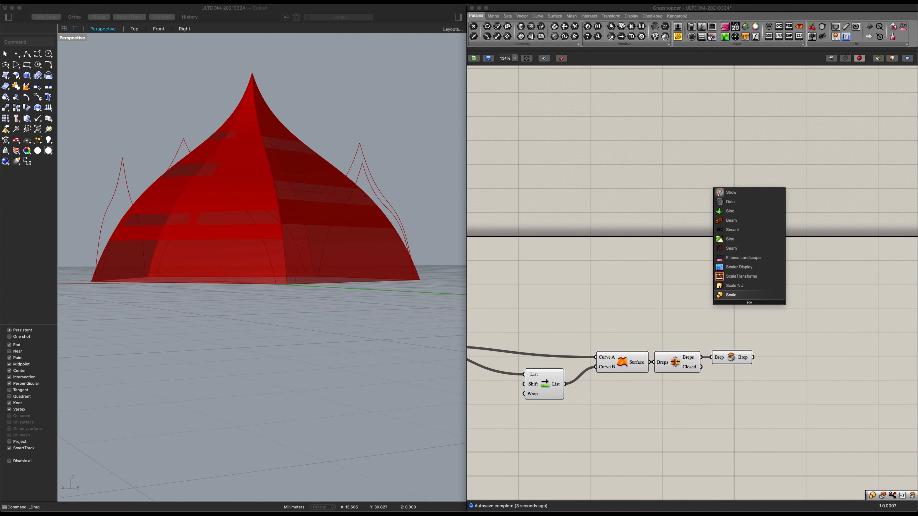
{"action": "left_click", "coordinate": [741, 296]}
{"action": "left_click_drag", "start_coordinate": [749, 309], "coordinate": [801, 309]}
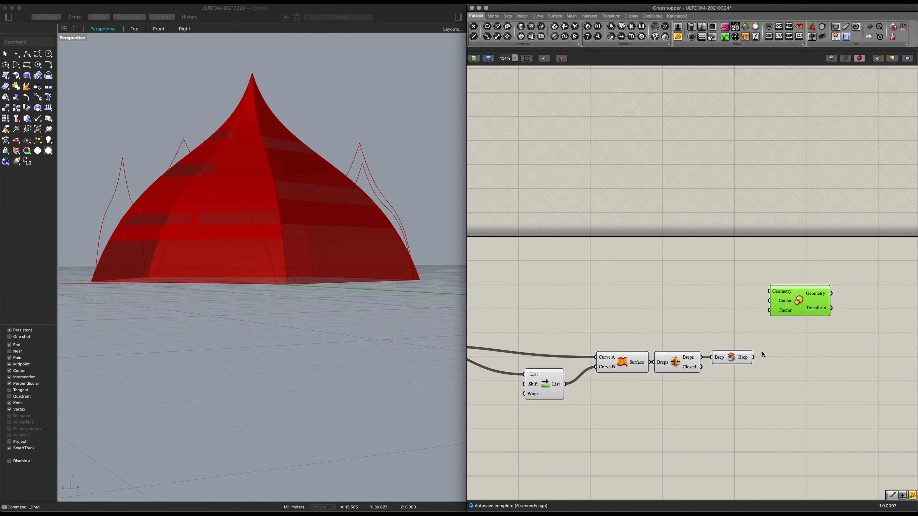
{"action": "left_click_drag", "start_coordinate": [749, 285], "coordinate": [769, 292]}
Step: Add a number slider set to 0.9 and connect it to the Scale component's Factor input
{"action": "double_click", "coordinate": [692, 329]}
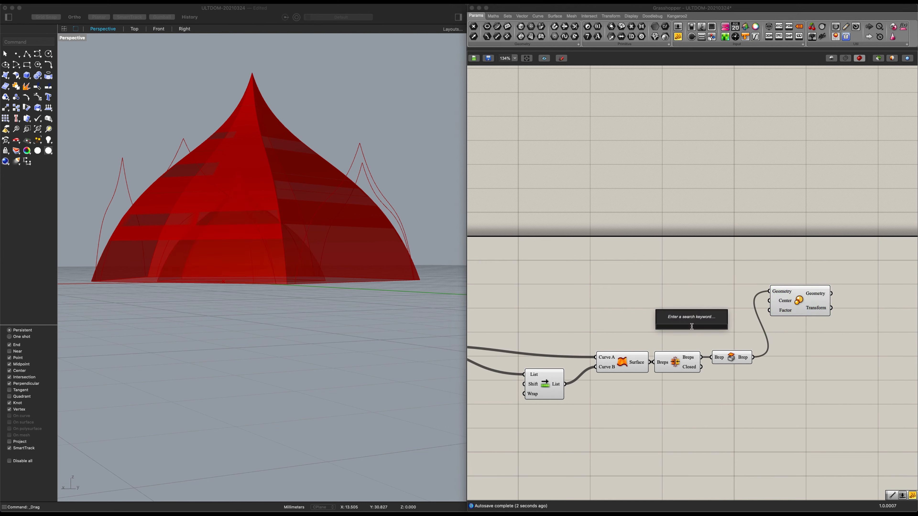
{"action": "type", "text": "1."}
{"action": "key", "text": "Return"}
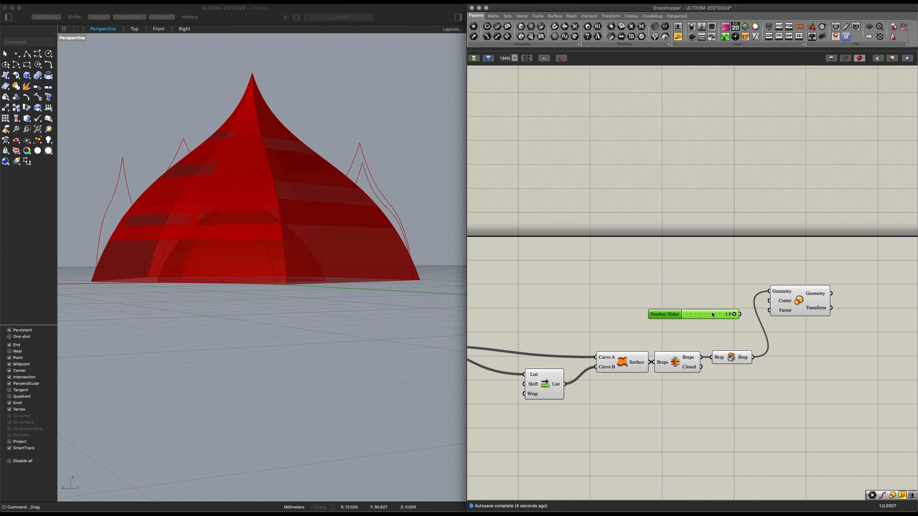
{"action": "mouse_move", "coordinate": [740, 314]}
{"action": "left_mouse_down"}
{"action": "mouse_move", "coordinate": [769, 310]}
{"action": "mouse_move", "coordinate": [731, 315]}
{"action": "mouse_move", "coordinate": [740, 312]}
{"action": "left_mouse_up"}
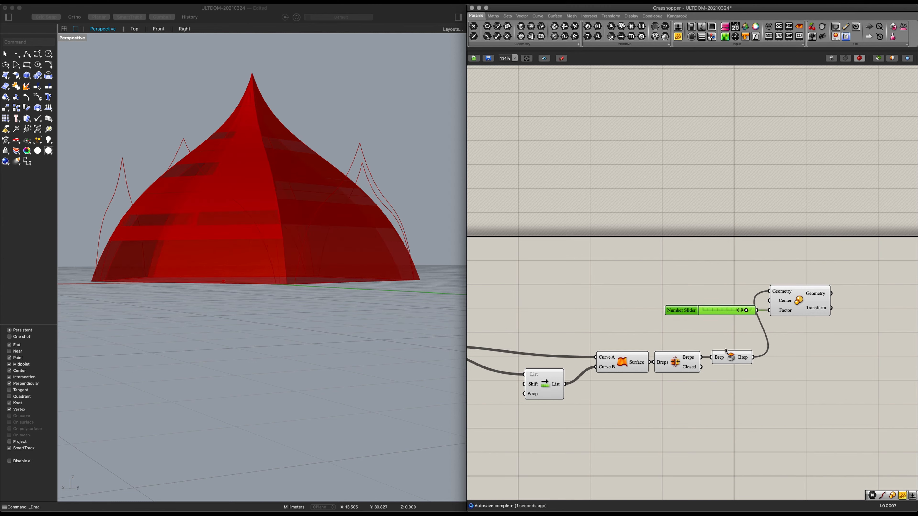
Step: Turn off the preview of the Shift List, Ruled Surface, Brep Join and Cap Holes components and of the Dome Morph curve component
{"action": "left_click_drag", "start_coordinate": [752, 434], "coordinate": [526, 332]}
{"action": "key", "text": "ctrl+q"}
{"action": "right_click_drag", "start_coordinate": [539, 345], "coordinate": [693, 347]}
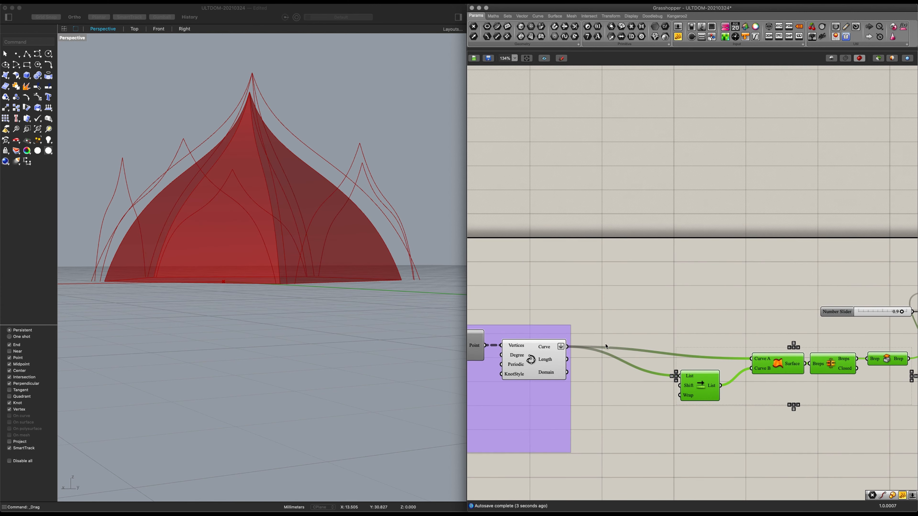
{"action": "left_click", "coordinate": [530, 355]}
{"action": "key", "text": "ctrl+q"}
{"action": "right_click_drag", "start_coordinate": [626, 343], "coordinate": [459, 353]}
{"action": "left_click", "coordinate": [637, 351]}
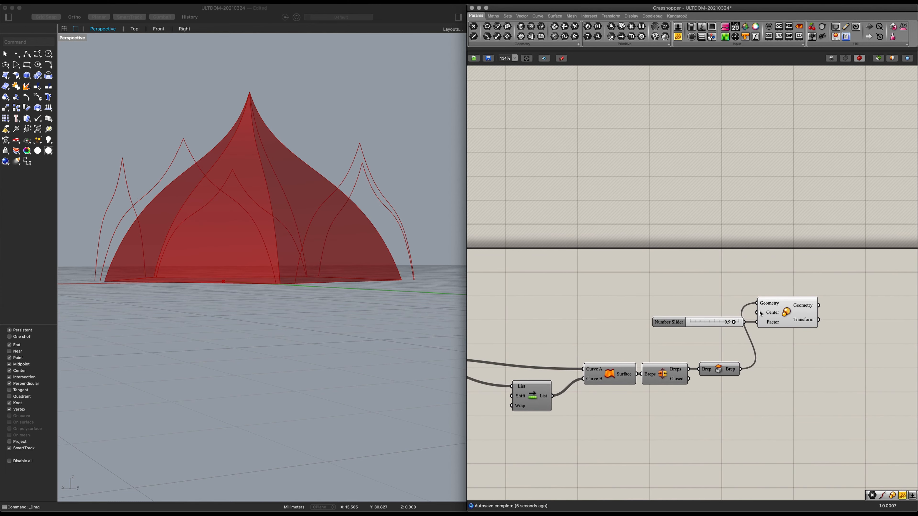
Step: Compare the scaled dome with the capped one and turn the Cap Holes preview back on
{"action": "left_click", "coordinate": [788, 320]}
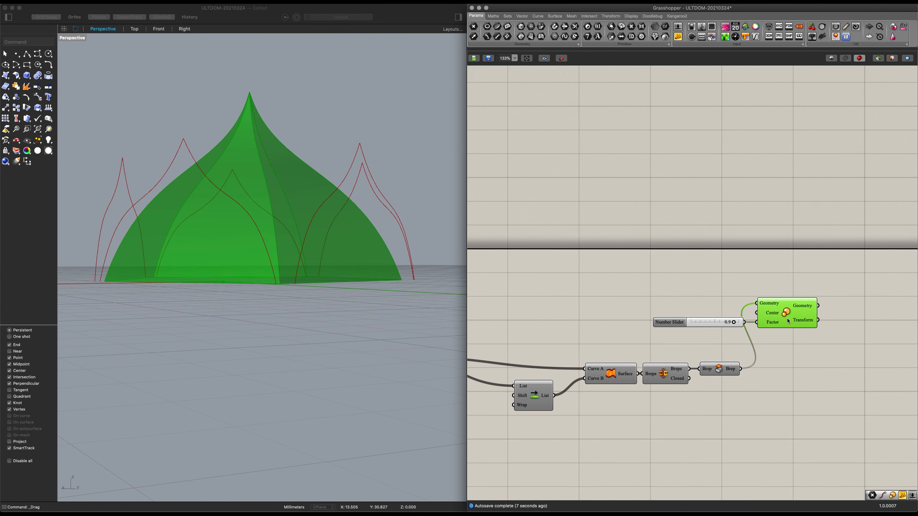
{"action": "left_click", "coordinate": [716, 370]}
{"action": "key", "text": "ctrl+q"}
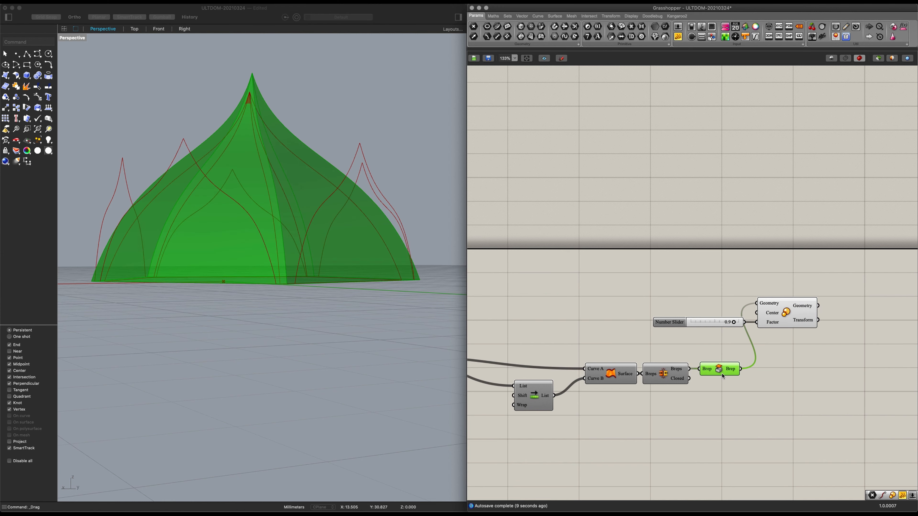
{"action": "left_click", "coordinate": [729, 346]}
Step: Add a Point parameter above the Base Geometry group and connect the base point to it
{"action": "left_click", "coordinate": [775, 317]}
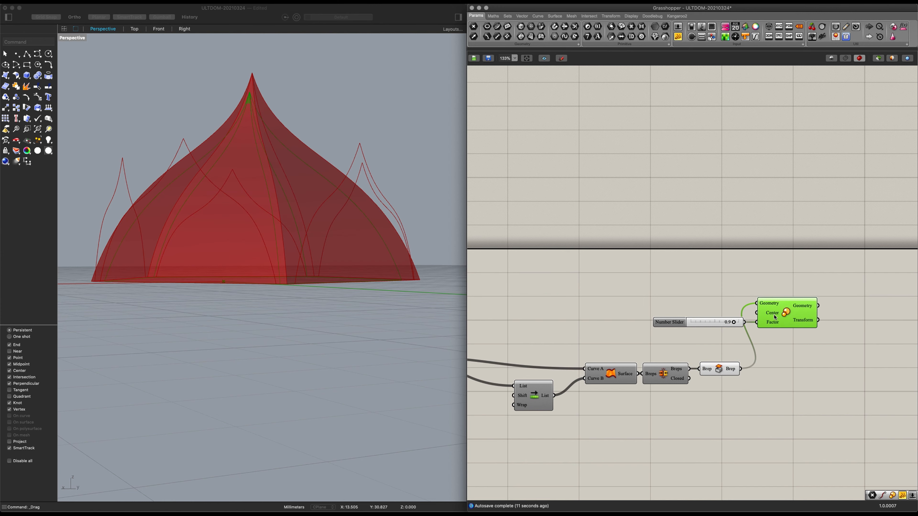
{"action": "mouse_move", "coordinate": [774, 317]}
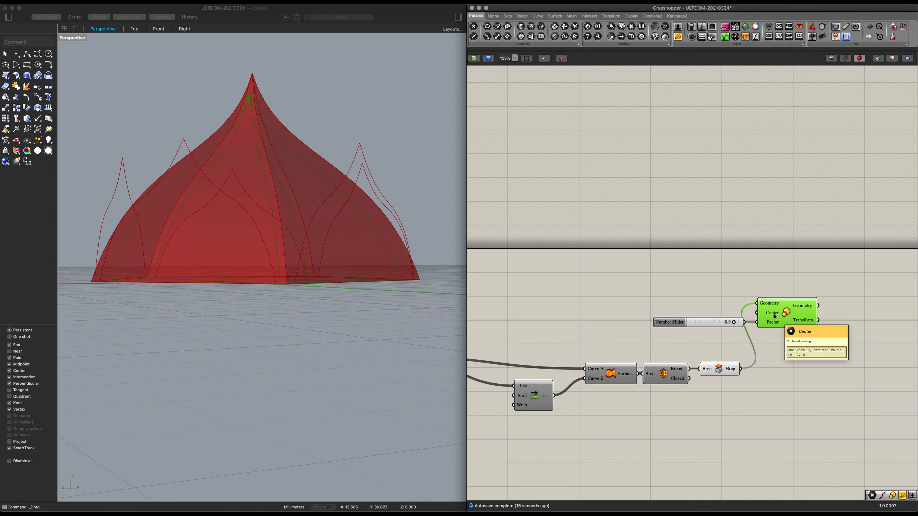
{"action": "scroll", "coordinate": [775, 317], "scroll_direction": "down", "scroll_amount": 6}
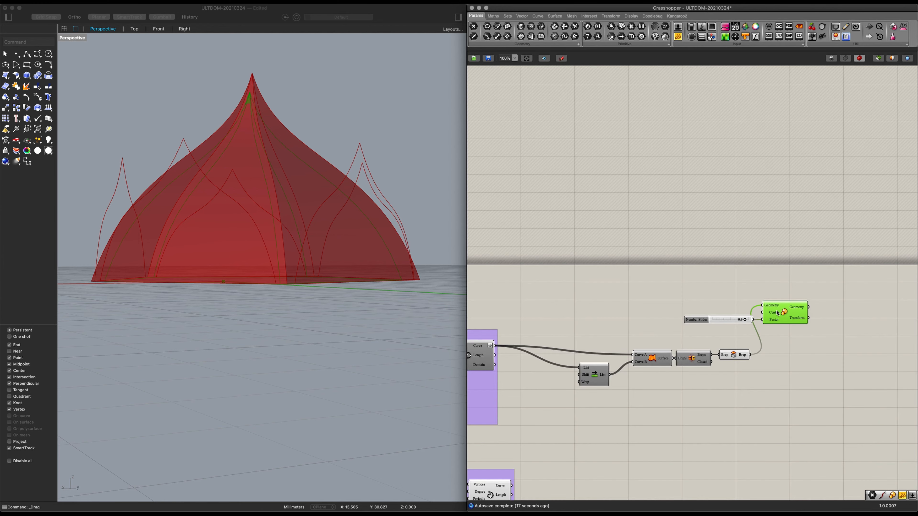
{"action": "scroll", "coordinate": [542, 311], "scroll_direction": "up", "scroll_amount": 4}
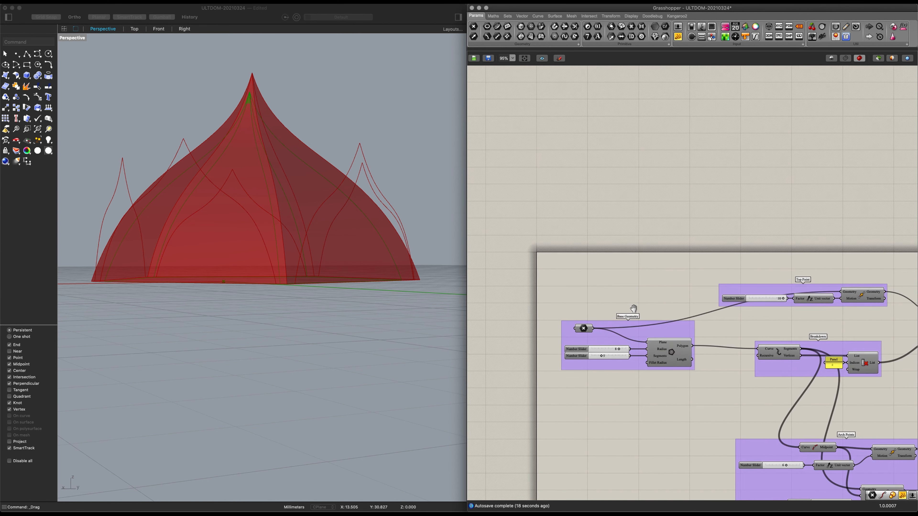
{"action": "double_click", "coordinate": [602, 286]}
{"action": "type", "text": "o"}
{"action": "key", "text": "BackSpace"}
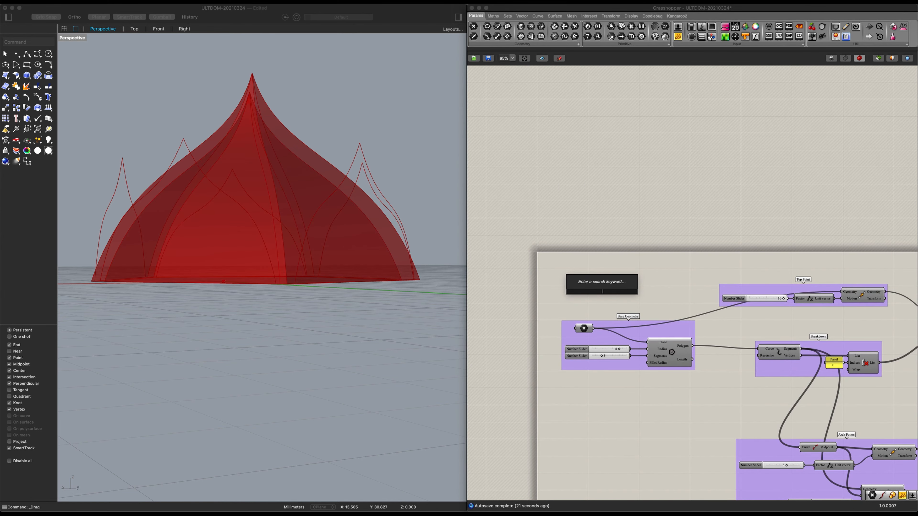
{"action": "type", "text": "point"}
{"action": "left_click", "coordinate": [594, 285]}
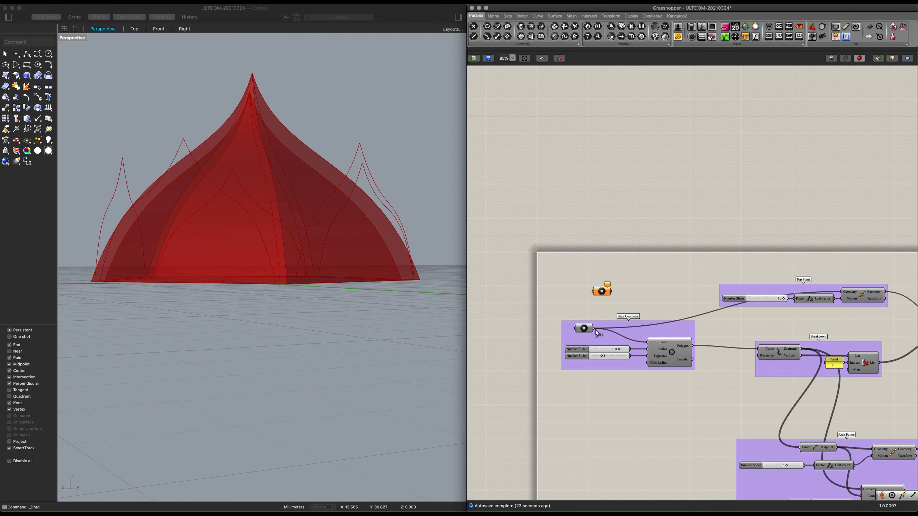
{"action": "left_click_drag", "start_coordinate": [593, 329], "coordinate": [677, 291]}
Step: Move the new Point parameter, with its wire attached, across the definition to just above the Scale component's number slider
{"action": "left_click_drag", "start_coordinate": [748, 276], "coordinate": [898, 275]}
{"action": "right_click_drag", "start_coordinate": [914, 278], "coordinate": [555, 323]}
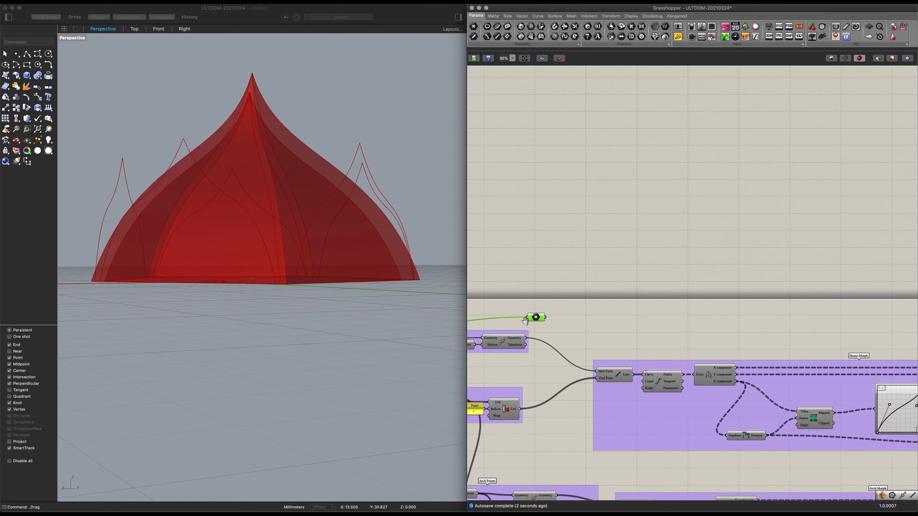
{"action": "scroll", "coordinate": [555, 323], "scroll_direction": "down", "scroll_amount": 1}
{"action": "left_click_drag", "start_coordinate": [538, 319], "coordinate": [860, 313]}
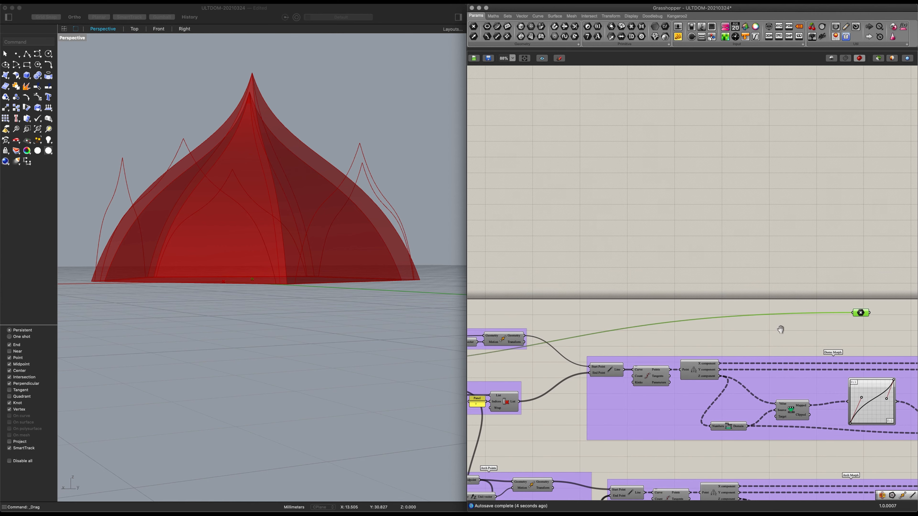
{"action": "right_click_drag", "start_coordinate": [860, 314], "coordinate": [527, 309]}
{"action": "left_click_drag", "start_coordinate": [527, 309], "coordinate": [882, 342]}
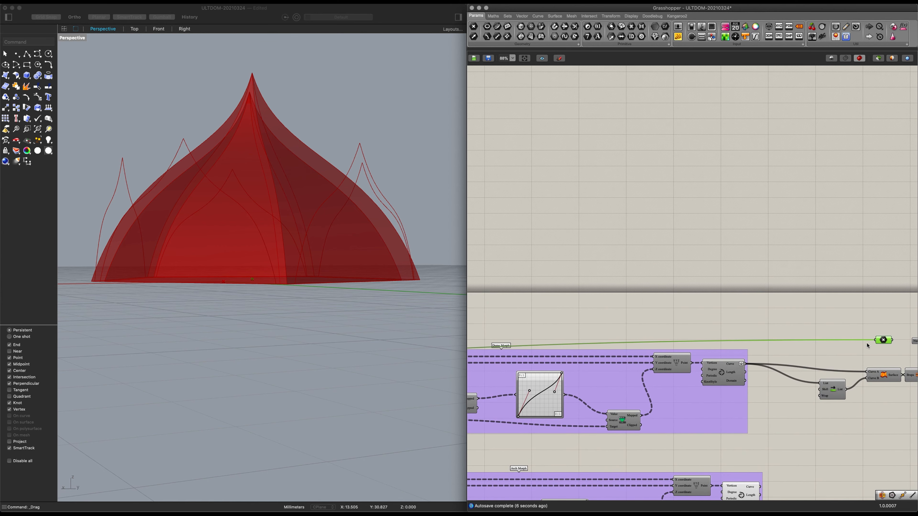
{"action": "right_click_drag", "start_coordinate": [882, 342], "coordinate": [588, 339]}
{"action": "scroll", "coordinate": [588, 339], "scroll_direction": "up", "scroll_amount": 1}
{"action": "left_click_drag", "start_coordinate": [634, 338], "coordinate": [697, 309]}
{"action": "scroll", "coordinate": [721, 332], "scroll_direction": "up", "scroll_amount": 3}
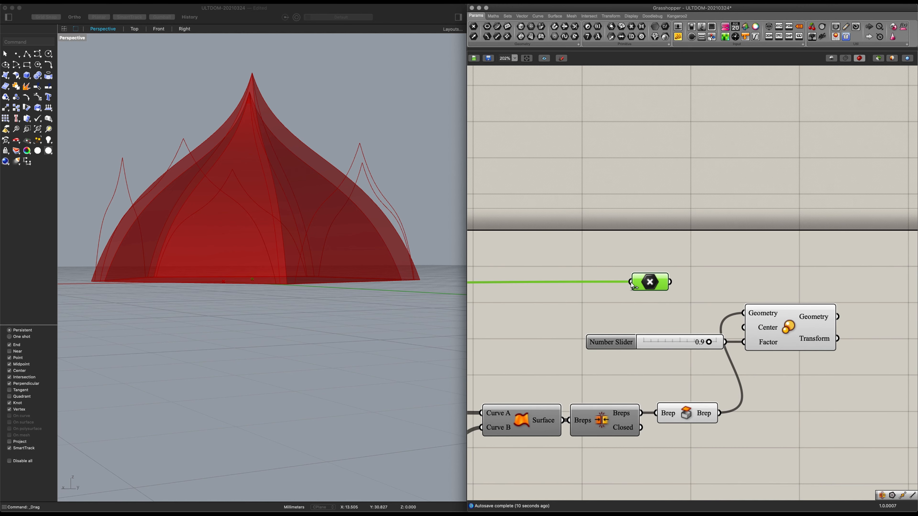
Step: Transfer the Point parameter's incoming wire to the Scale component's Center input and delete the leftover Point parameter
{"action": "left_click_drag", "start_coordinate": [630, 285], "coordinate": [743, 327], "text": "ctrl+shift"}
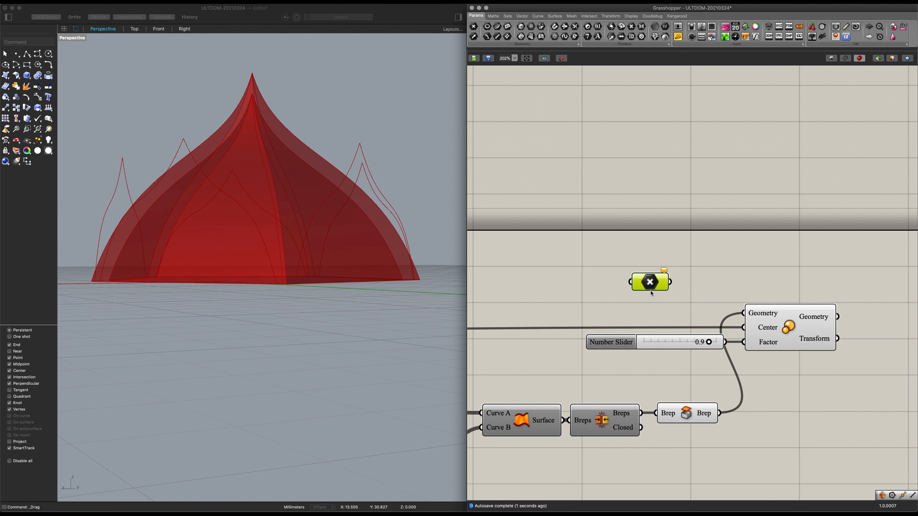
{"action": "key", "text": "Delete"}
{"action": "scroll", "coordinate": [673, 306], "scroll_direction": "down", "scroll_amount": 4}
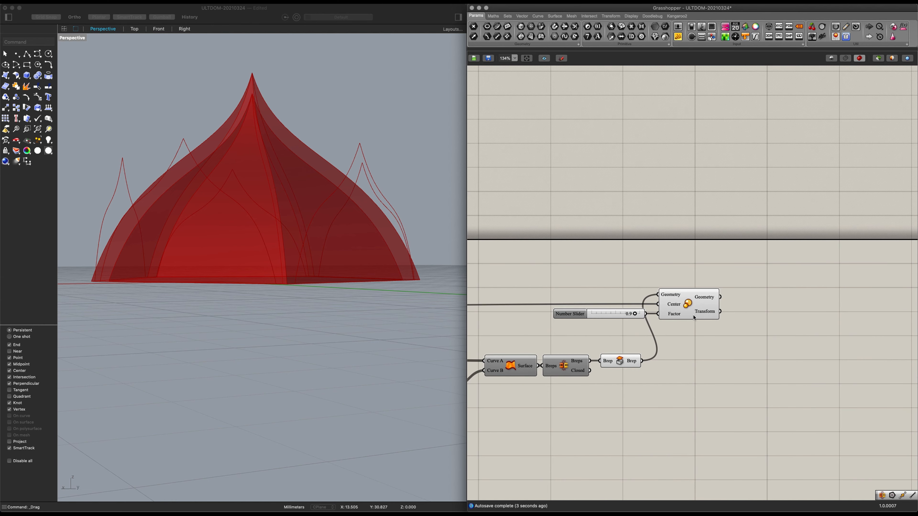
Step: Add a Solid Difference component, with the capped Brep connected to Breps A and the scaled geometry to Breps B
{"action": "right_click_drag", "start_coordinate": [726, 376], "coordinate": [691, 377]}
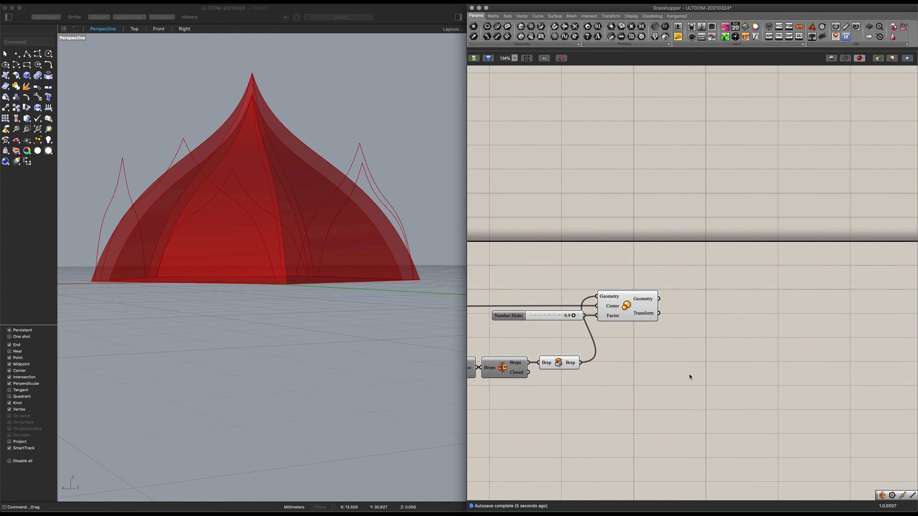
{"action": "double_click", "coordinate": [689, 376]}
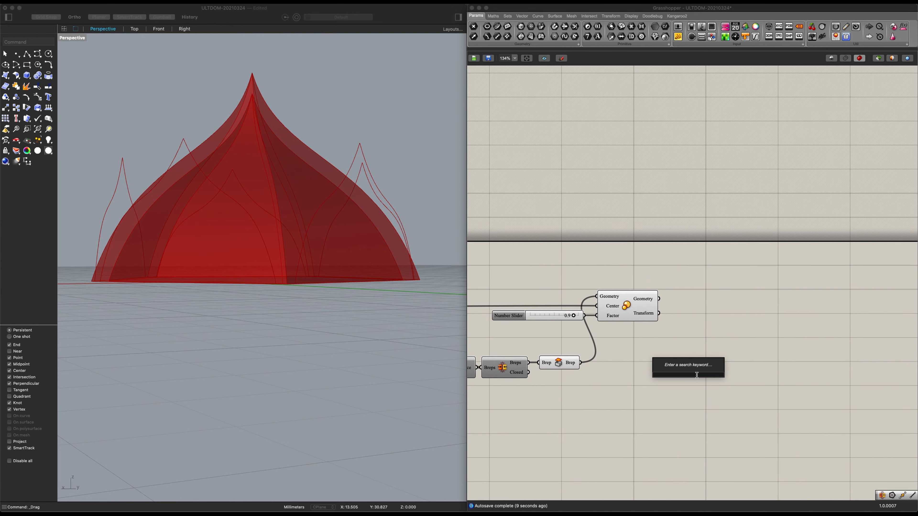
{"action": "type", "text": "differ"}
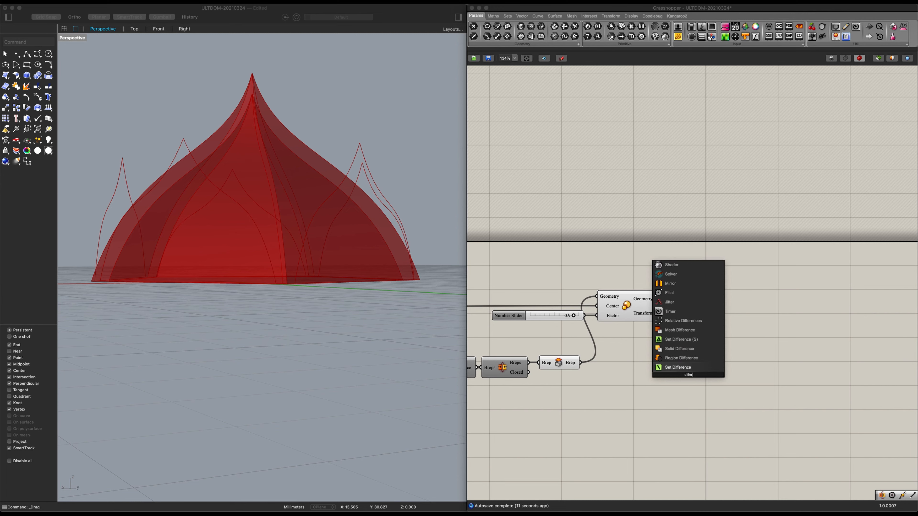
{"action": "key", "text": "Up"}
{"action": "key", "text": "Up"}
{"action": "key", "text": "Return"}
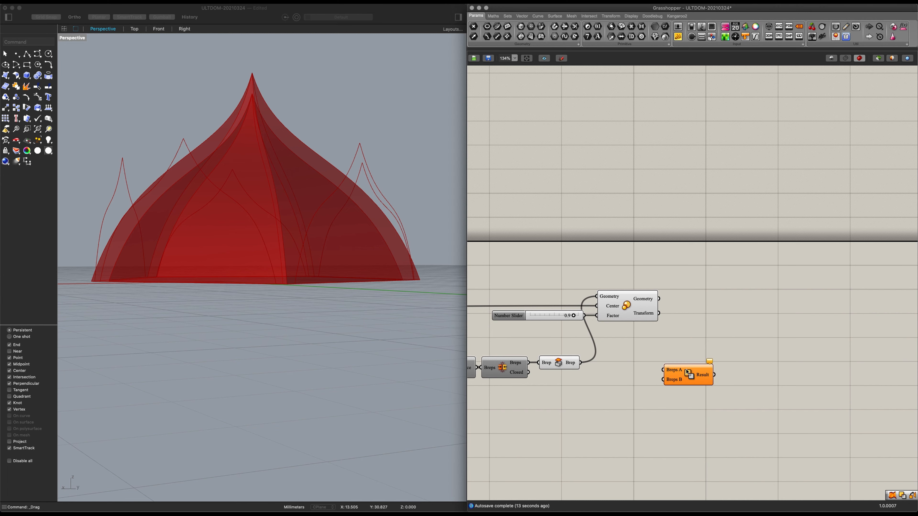
{"action": "mouse_move", "coordinate": [686, 370]}
{"action": "left_mouse_down"}
{"action": "mouse_move", "coordinate": [718, 355]}
{"action": "mouse_move", "coordinate": [693, 364]}
{"action": "left_mouse_up"}
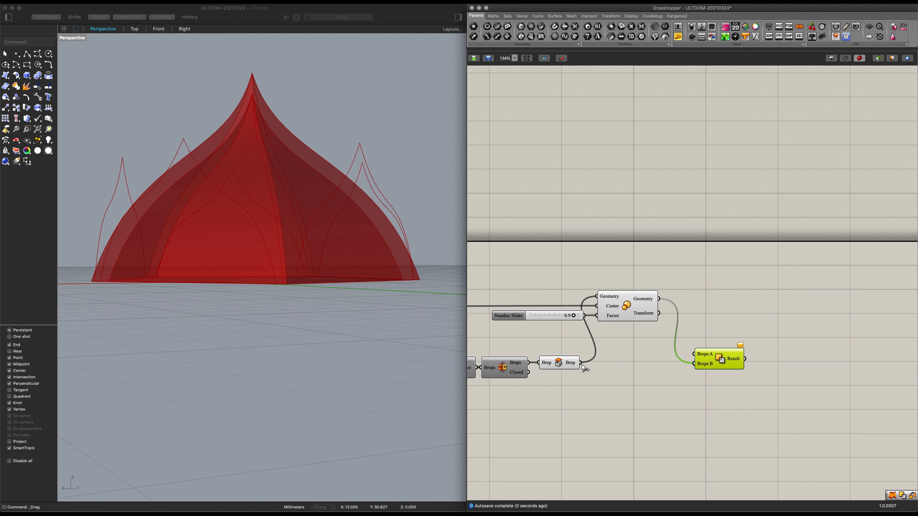
{"action": "left_click_drag", "start_coordinate": [600, 375], "coordinate": [695, 354]}
Step: Turn off the preview of the Cap Holes and Scale components and inspect the hollowed dome from an angle
{"action": "left_click", "coordinate": [559, 366]}
{"action": "key", "text": "ctrl+q"}
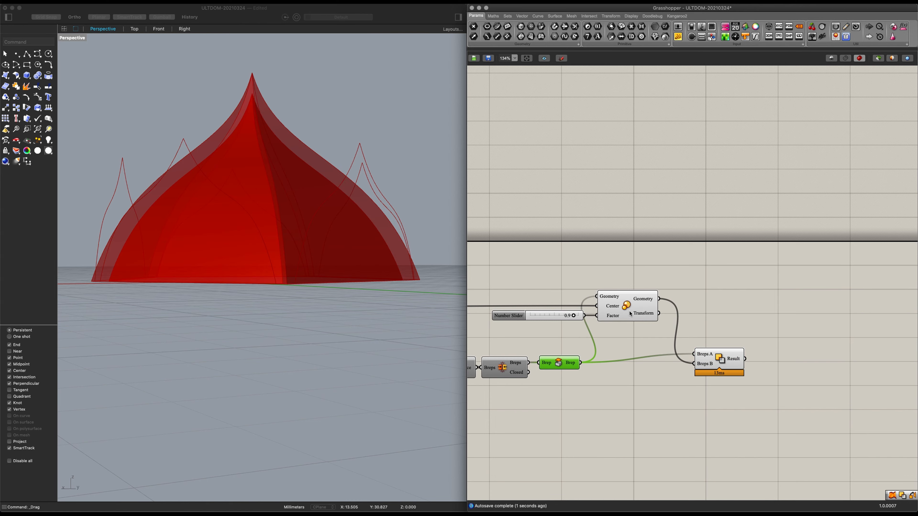
{"action": "left_click", "coordinate": [627, 307]}
{"action": "key", "text": "ctrl+q"}
{"action": "left_click", "coordinate": [730, 360]}
{"action": "left_click_drag", "start_coordinate": [720, 363], "coordinate": [727, 368]}
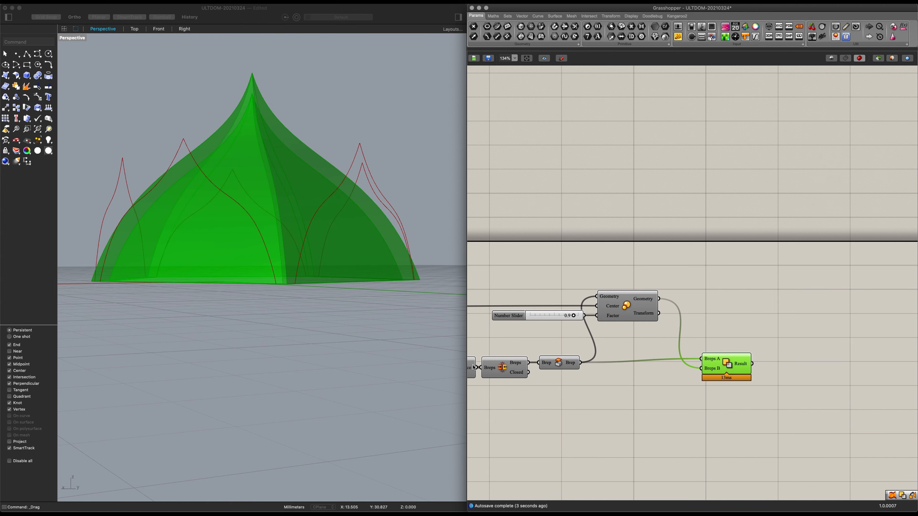
{"action": "mouse_move", "coordinate": [282, 327]}
{"action": "right_mouse_down"}
{"action": "mouse_move", "coordinate": [285, 287]}
{"action": "mouse_move", "coordinate": [307, 338]}
{"action": "mouse_move", "coordinate": [274, 362]}
{"action": "mouse_move", "coordinate": [270, 317]}
{"action": "right_mouse_up"}
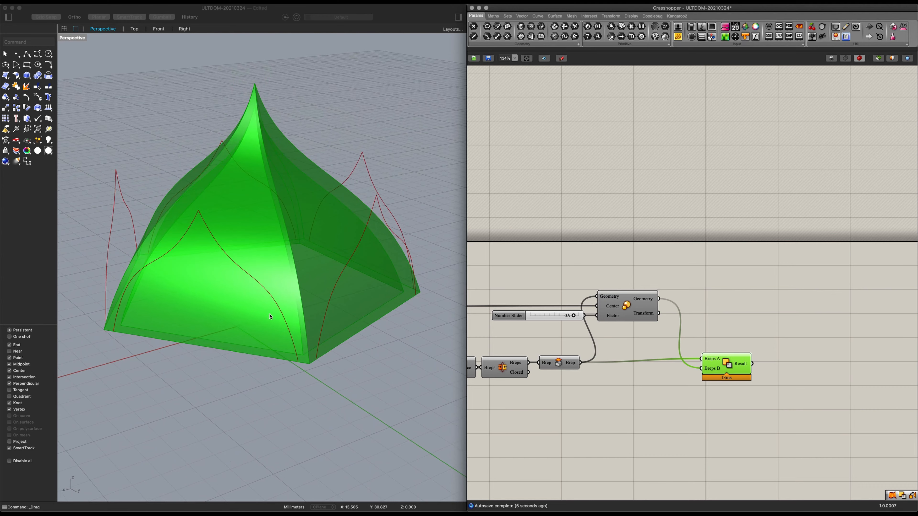
{"action": "scroll", "coordinate": [270, 315], "scroll_direction": "down", "scroll_amount": 4}
Step: Group the components from Shift List through Solid Difference, including the number slider, and name the group "Dome Hollow"
{"action": "right_click_drag", "start_coordinate": [655, 368], "coordinate": [712, 356]}
{"action": "scroll", "coordinate": [814, 380], "scroll_direction": "down", "scroll_amount": 1}
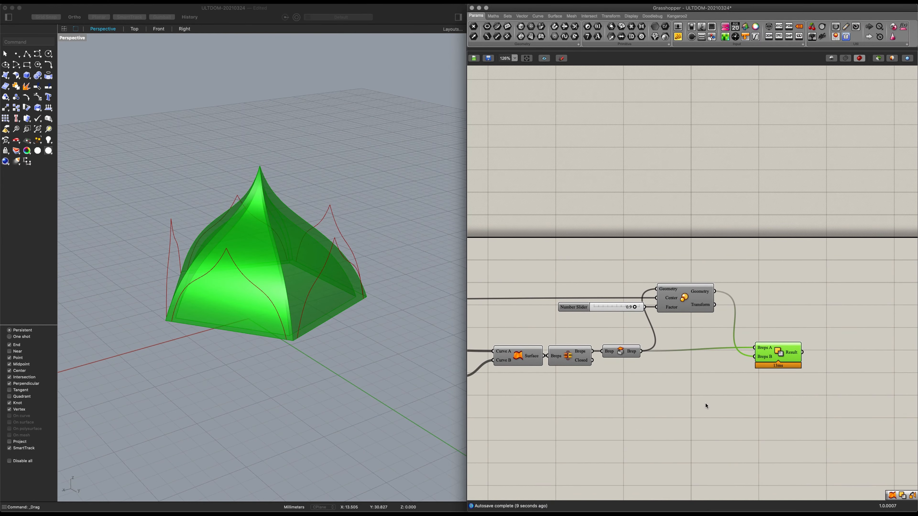
{"action": "right_click_drag", "start_coordinate": [705, 403], "coordinate": [814, 408]}
{"action": "scroll", "coordinate": [814, 408], "scroll_direction": "down", "scroll_amount": 1}
{"action": "left_click_drag", "start_coordinate": [886, 431], "coordinate": [573, 270]}
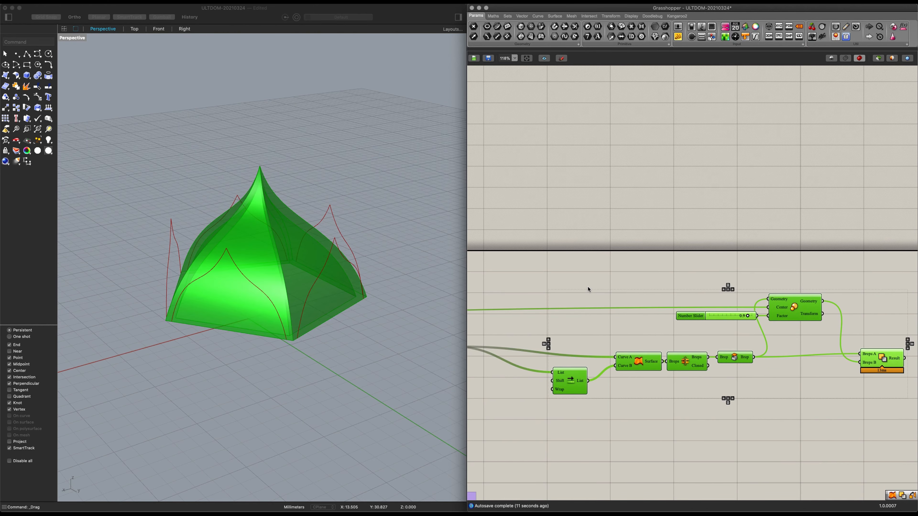
{"action": "key", "text": "ctrl+g"}
{"action": "left_click", "coordinate": [635, 322]}
{"action": "right_click", "coordinate": [635, 321]}
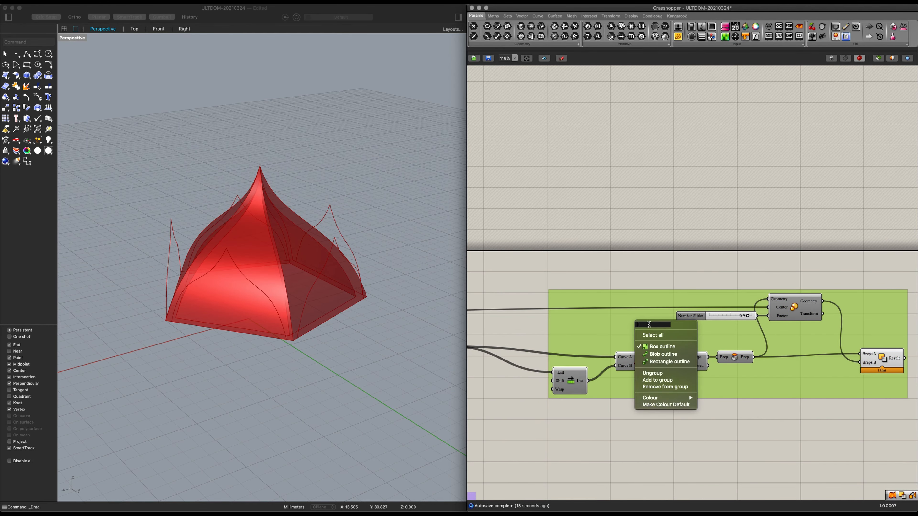
{"action": "type", "text": "Dome Hollow"}
{"action": "key", "text": "Return"}
Step: Add a Join Curves component beside the Arch Morph group and connect the arch curves to its Curves input
{"action": "right_click_drag", "start_coordinate": [650, 327], "coordinate": [697, 341]}
{"action": "scroll", "coordinate": [697, 340], "scroll_direction": "down", "scroll_amount": 3}
{"action": "right_click_drag", "start_coordinate": [671, 421], "coordinate": [697, 337]}
{"action": "scroll", "coordinate": [675, 361], "scroll_direction": "up", "scroll_amount": 2}
{"action": "right_click_drag", "start_coordinate": [657, 377], "coordinate": [660, 354]}
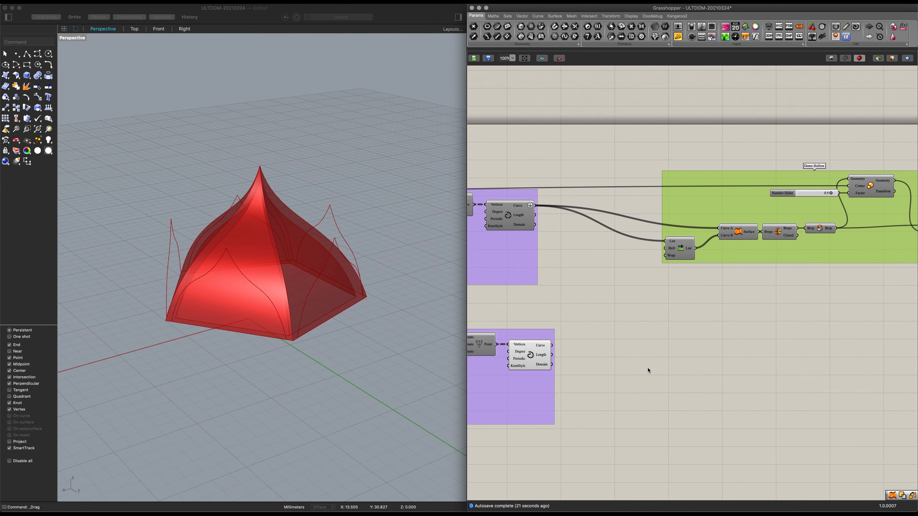
{"action": "double_click", "coordinate": [636, 367]}
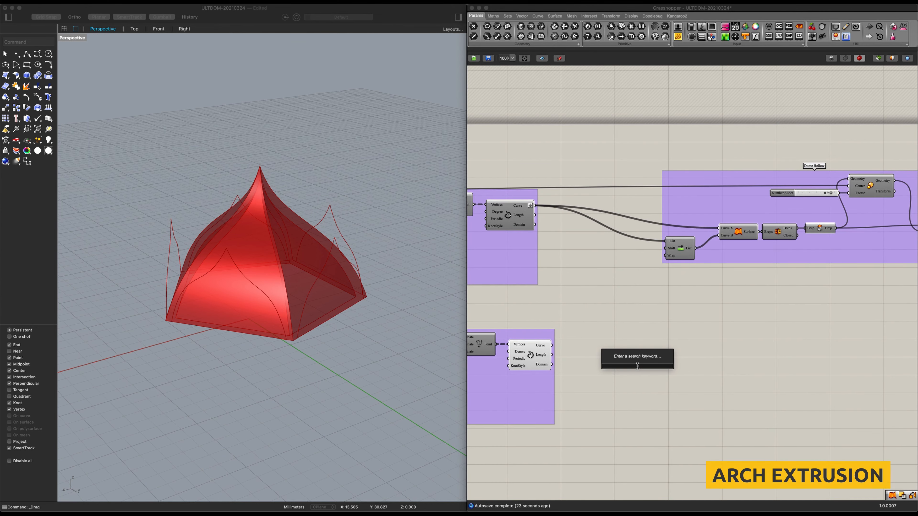
{"action": "type", "text": "join"}
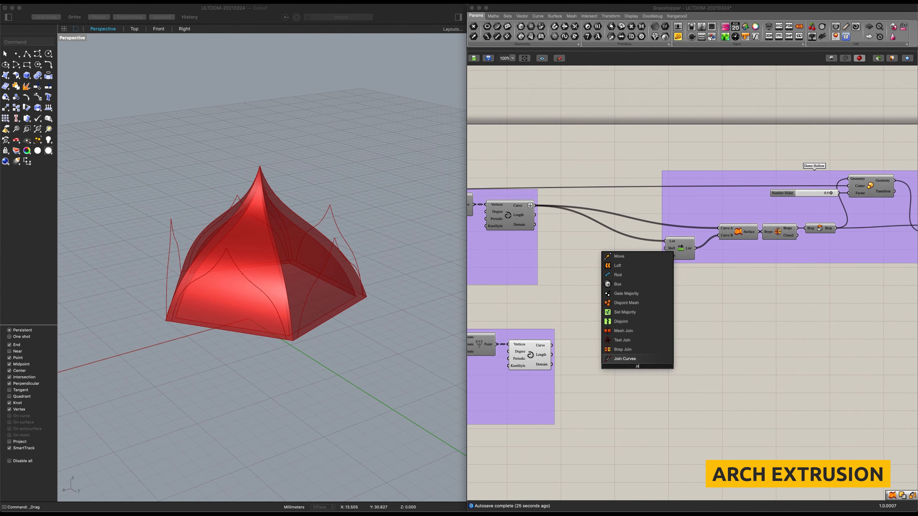
{"action": "key", "text": "Up"}
{"action": "key", "text": "Up"}
{"action": "key", "text": "Return"}
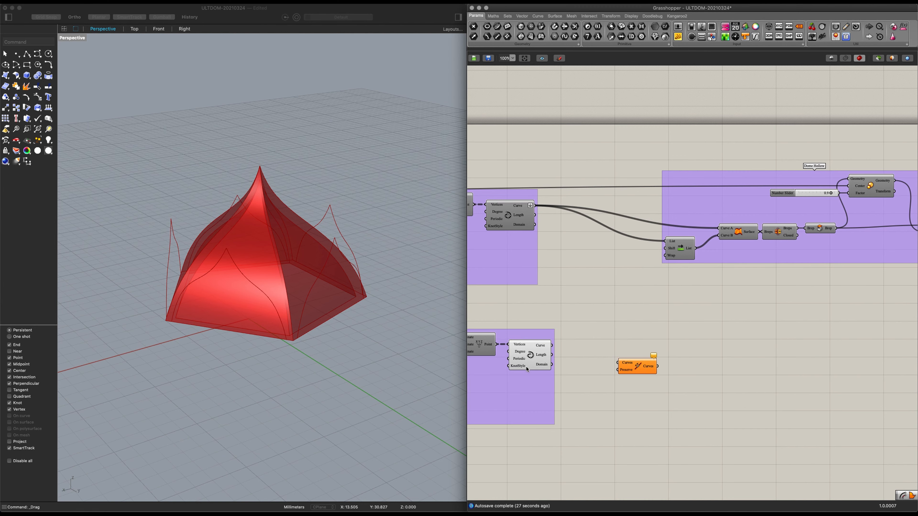
{"action": "left_click_drag", "start_coordinate": [613, 356], "coordinate": [618, 363]}
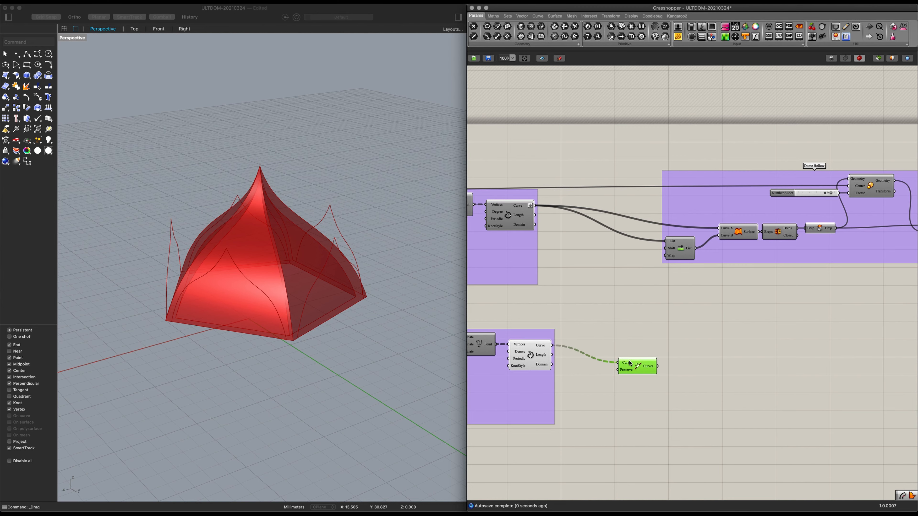
Step: Flatten the Curves input of the Join Curves component
{"action": "scroll", "coordinate": [608, 359], "scroll_direction": "up", "scroll_amount": 3}
{"action": "right_click", "coordinate": [609, 357]}
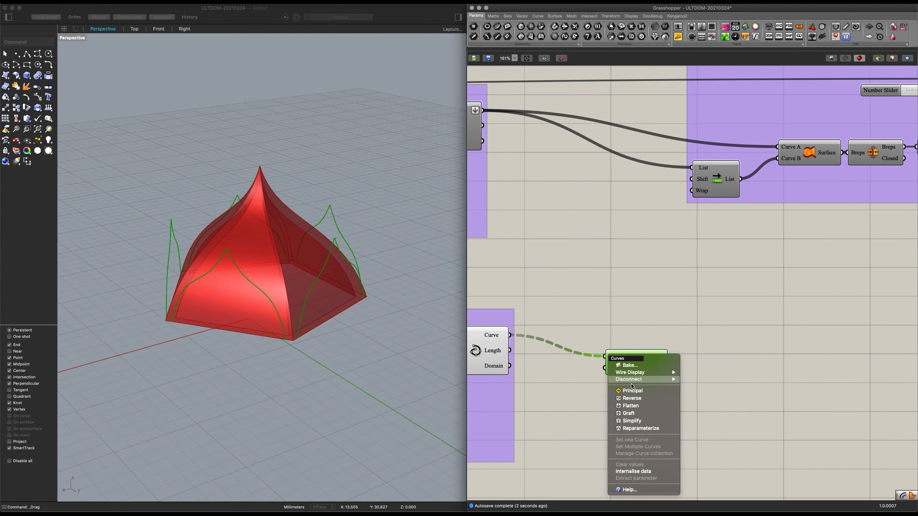
{"action": "left_click", "coordinate": [632, 405]}
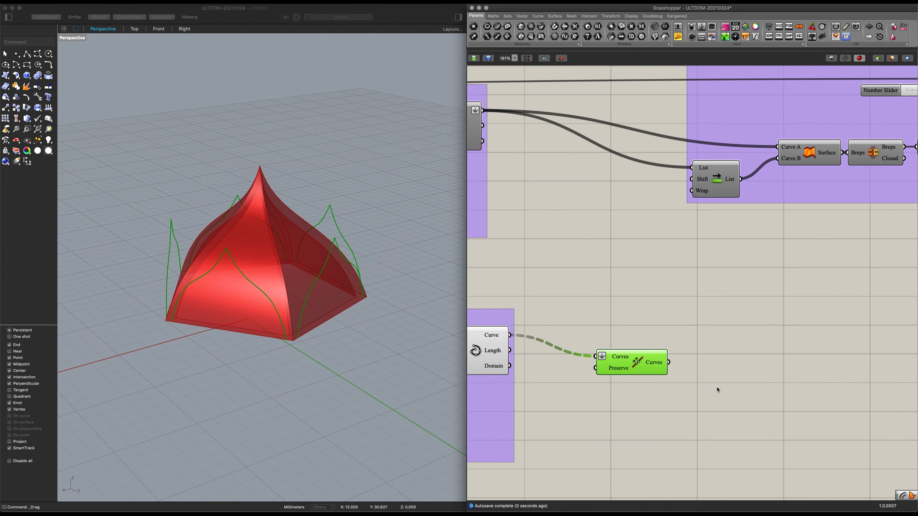
{"action": "scroll", "coordinate": [717, 390], "scroll_direction": "right", "scroll_amount": 5}
{"action": "double_click", "coordinate": [685, 348]}
{"action": "type", "text": "c"}
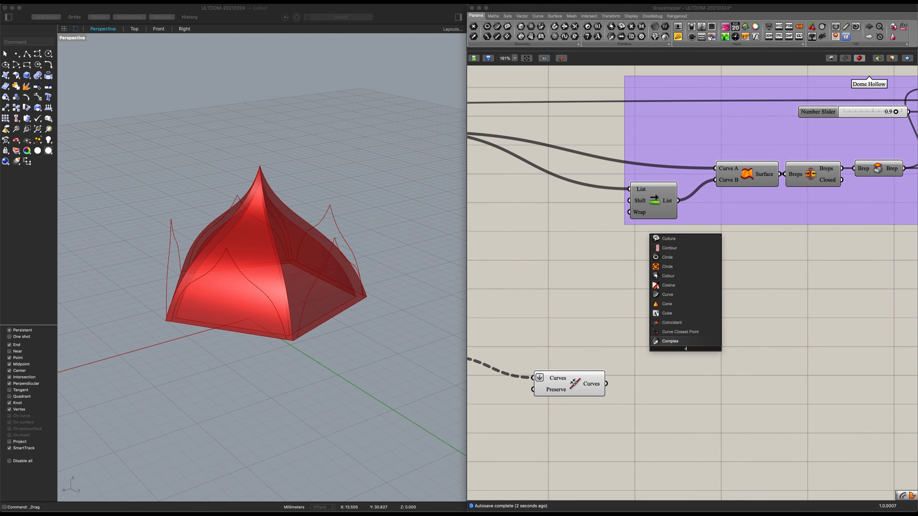
{"action": "type", "text": "onstru"}
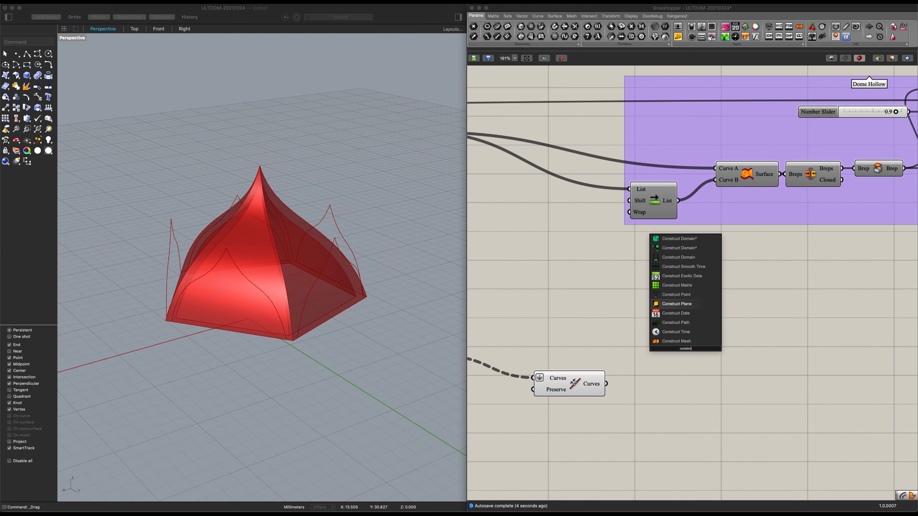
{"action": "key", "text": "Return"}
{"action": "left_click_drag", "start_coordinate": [607, 384], "coordinate": [691, 349]}
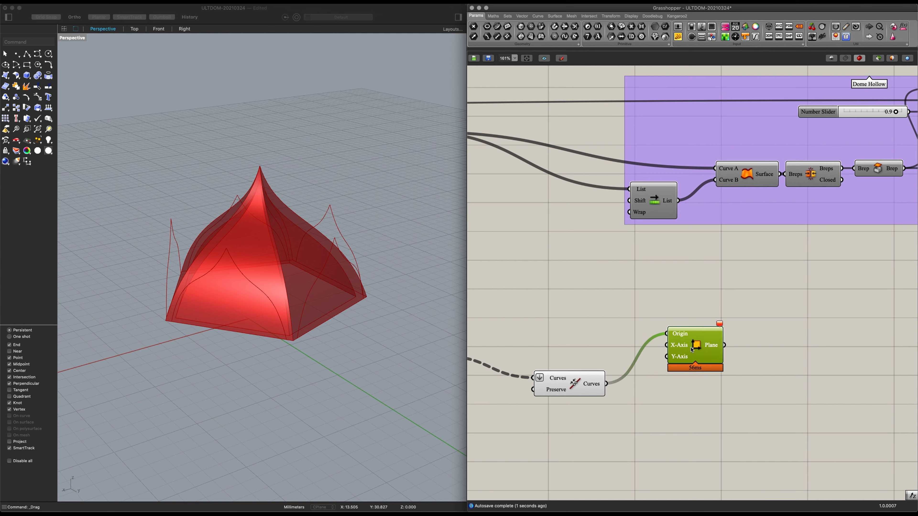
{"action": "key", "text": "Delete"}
Step: Replace the Construct Plane component with Deconstruct Plane and connect the Join Curves output to its Plane input
{"action": "double_click", "coordinate": [682, 351]}
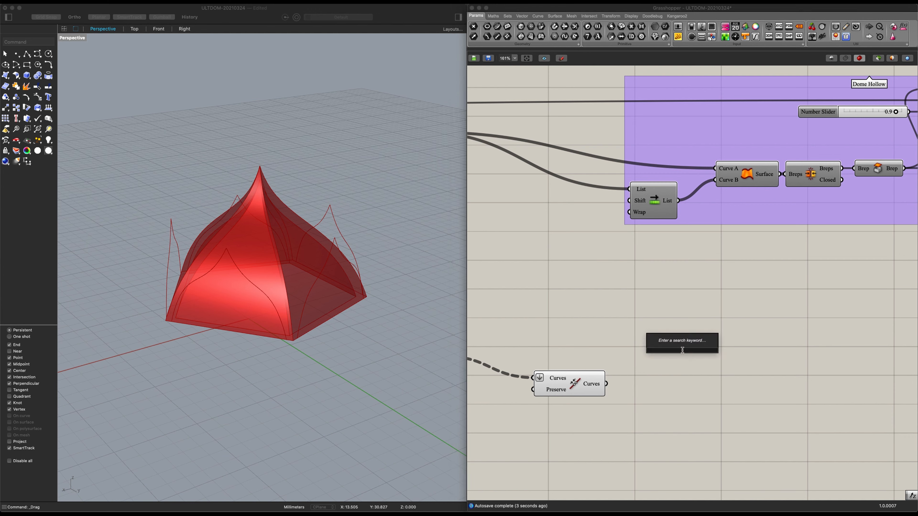
{"action": "type", "text": "decons"}
{"action": "key", "text": "Up"}
{"action": "key", "text": "Up"}
{"action": "key", "text": "Up"}
{"action": "key", "text": "Up"}
{"action": "key", "text": "Up"}
{"action": "key", "text": "Up"}
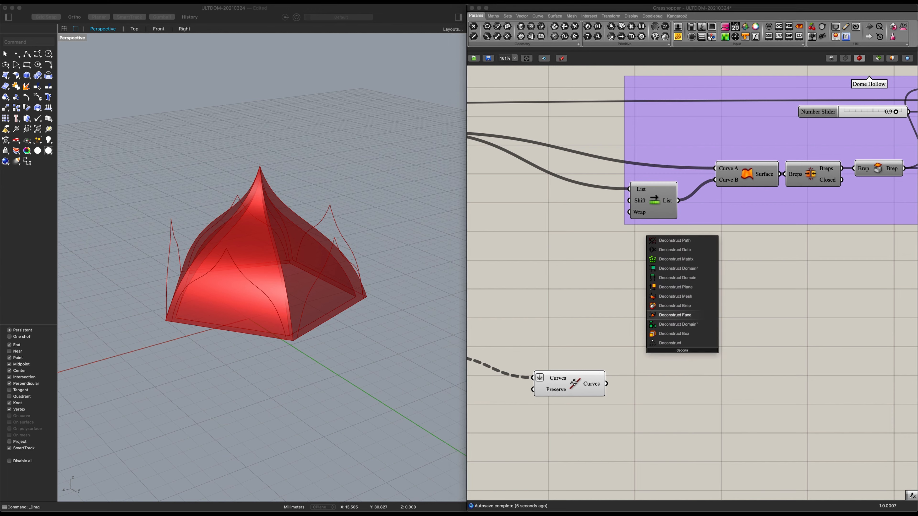
{"action": "key", "text": "Return"}
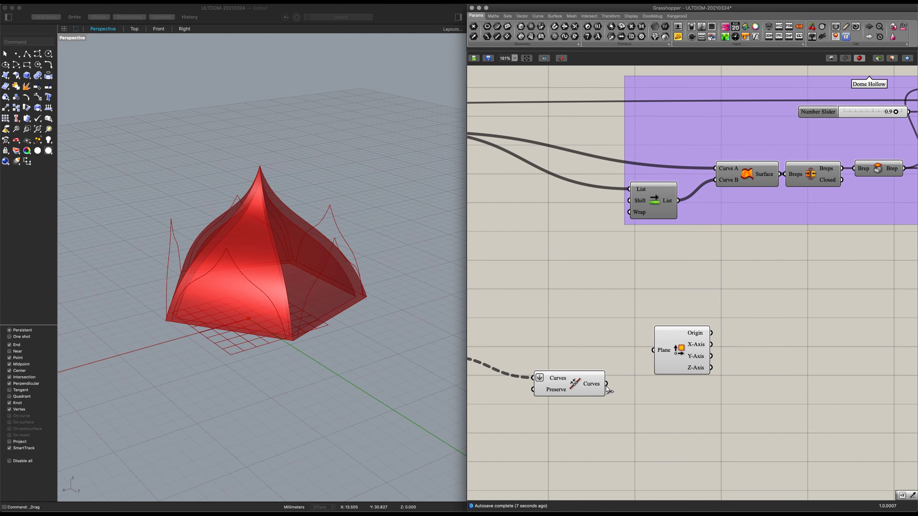
{"action": "left_click_drag", "start_coordinate": [611, 387], "coordinate": [653, 350]}
{"action": "left_click_drag", "start_coordinate": [689, 357], "coordinate": [710, 343]}
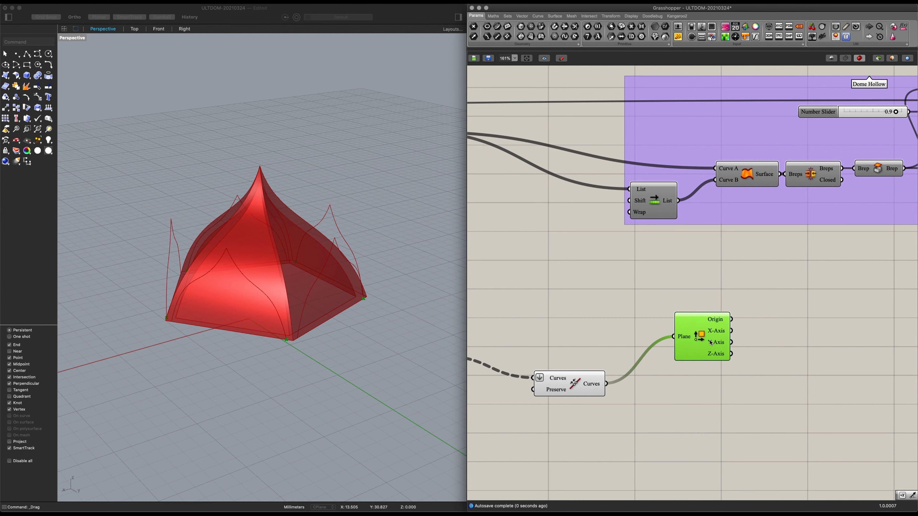
{"action": "left_click", "coordinate": [674, 425]}
{"action": "right_click_drag", "start_coordinate": [675, 425], "coordinate": [668, 390]}
{"action": "double_click", "coordinate": [691, 392]}
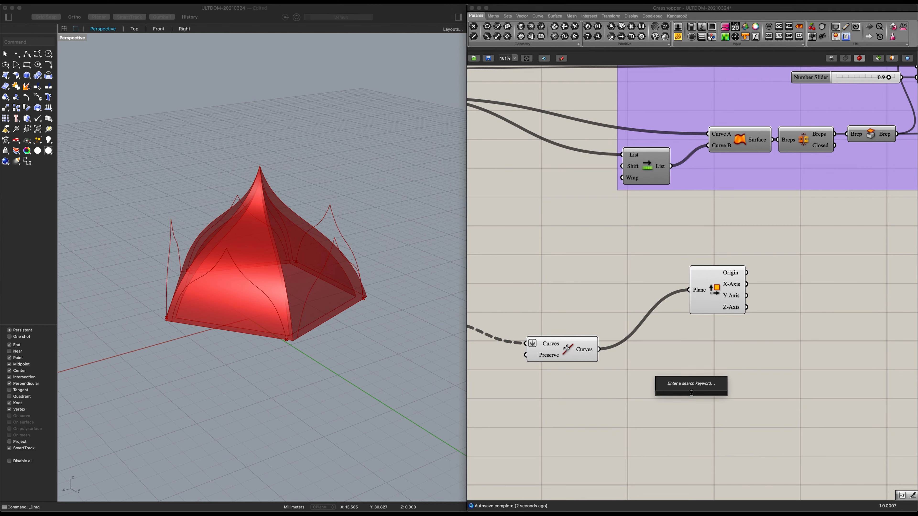
{"action": "type", "text": "con"}
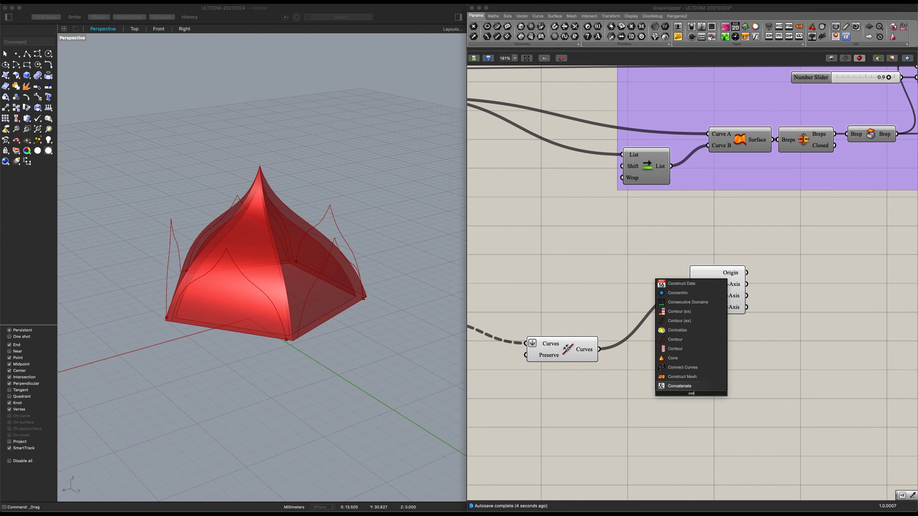
{"action": "type", "text": "tinuity"}
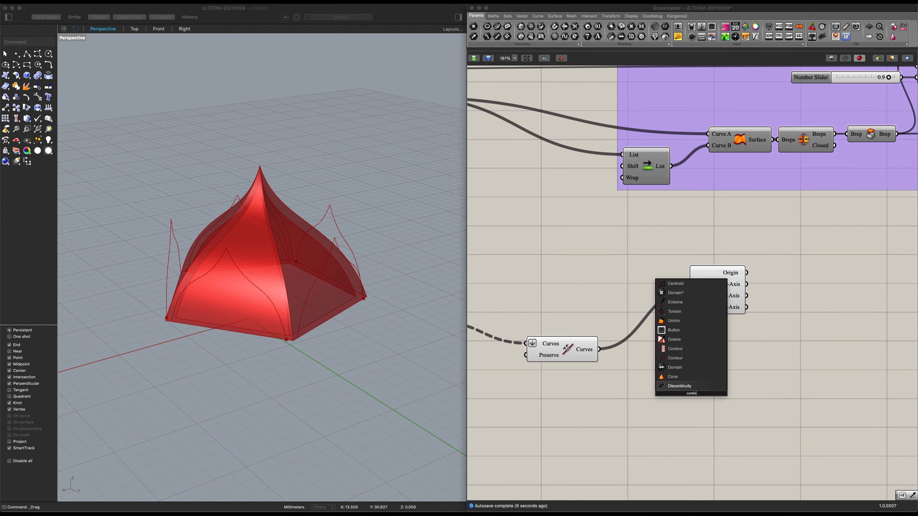
{"action": "key", "text": "BackSpace"}
{"action": "key", "text": "BackSpace"}
{"action": "key", "text": "BackSpace"}
{"action": "key", "text": "BackSpace"}
{"action": "key", "text": "BackSpace"}
{"action": "key", "text": "BackSpace"}
{"action": "key", "text": "BackSpace"}
{"action": "key", "text": "BackSpace"}
{"action": "key", "text": "BackSpace"}
{"action": "key", "text": "BackSpace"}
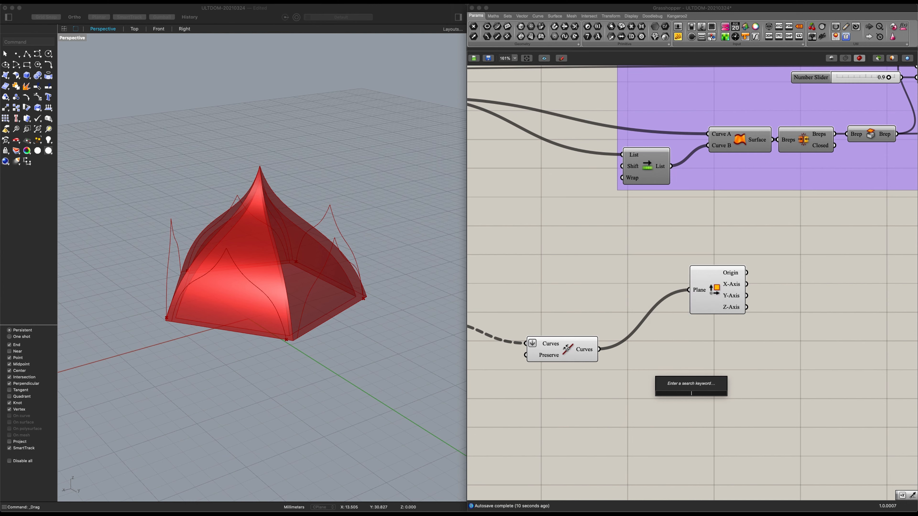
Step: Add a Connect Curves component below Deconstruct Plane and connect the joined curves to its Curves input
{"action": "type", "text": "connect"}
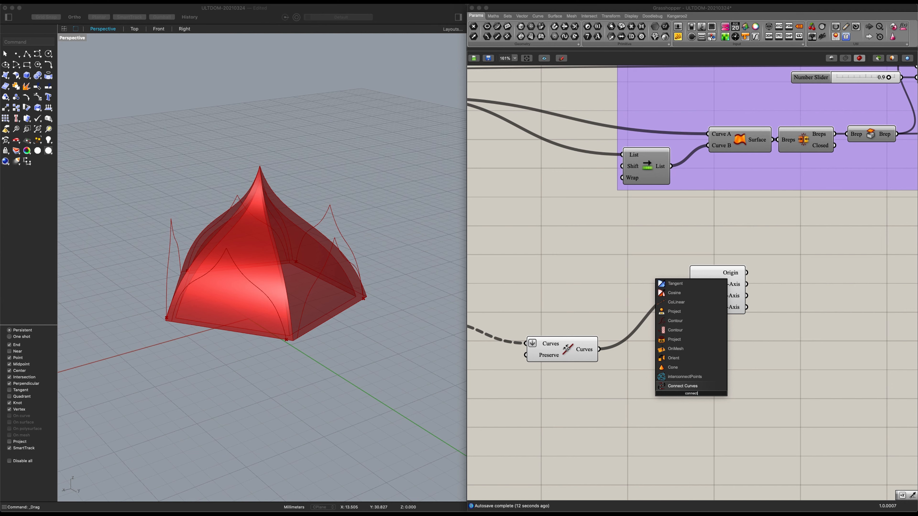
{"action": "key", "text": "Return"}
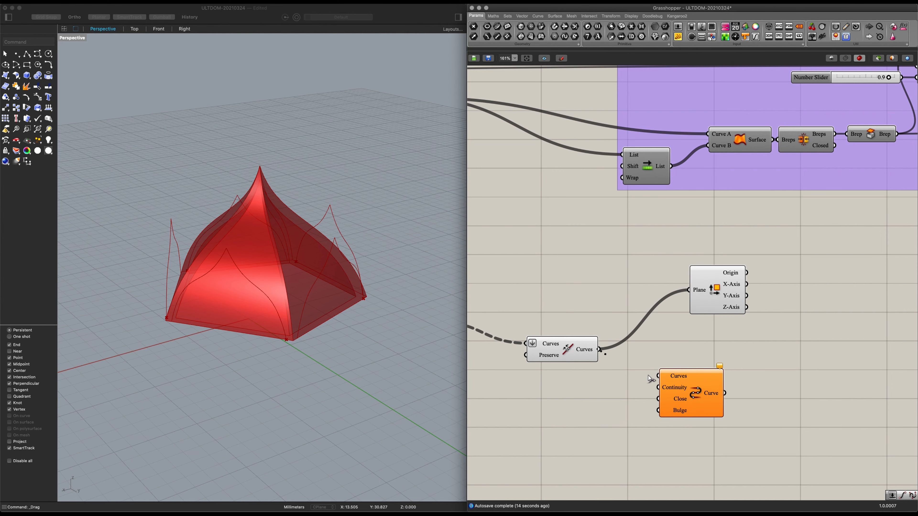
{"action": "left_click_drag", "start_coordinate": [657, 376], "coordinate": [599, 349]}
{"action": "left_click_drag", "start_coordinate": [678, 393], "coordinate": [714, 407]}
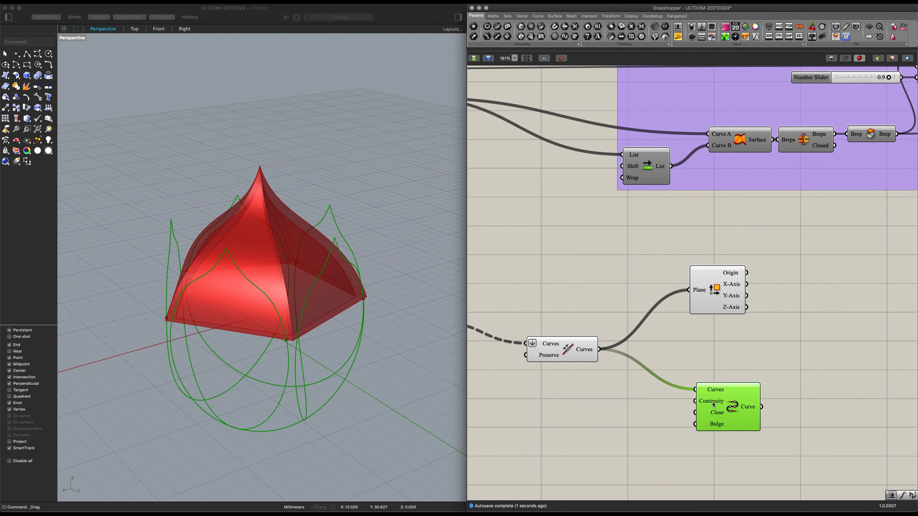
Step: Graft the Curves input of the Connect Curves component and inspect the closed arch curves from a low angle
{"action": "scroll", "coordinate": [684, 390], "scroll_direction": "down", "scroll_amount": 3}
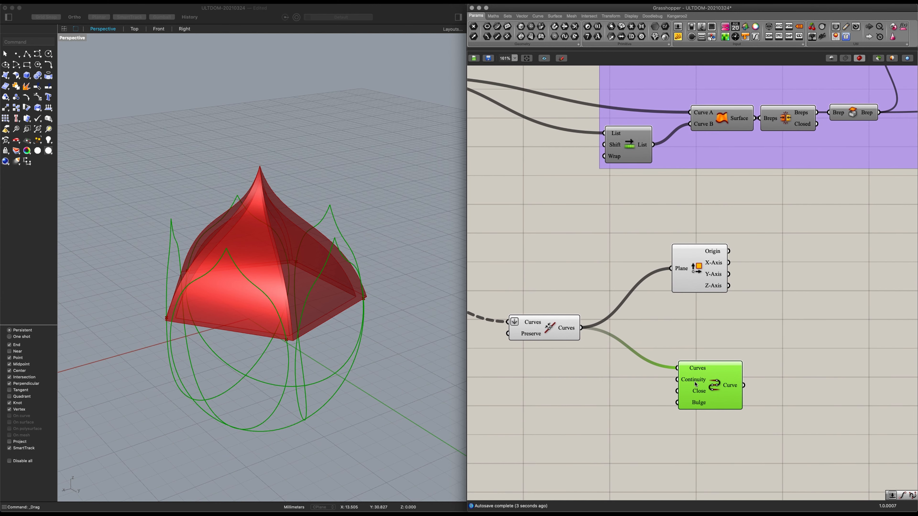
{"action": "scroll", "coordinate": [696, 387], "scroll_direction": "up", "scroll_amount": 3}
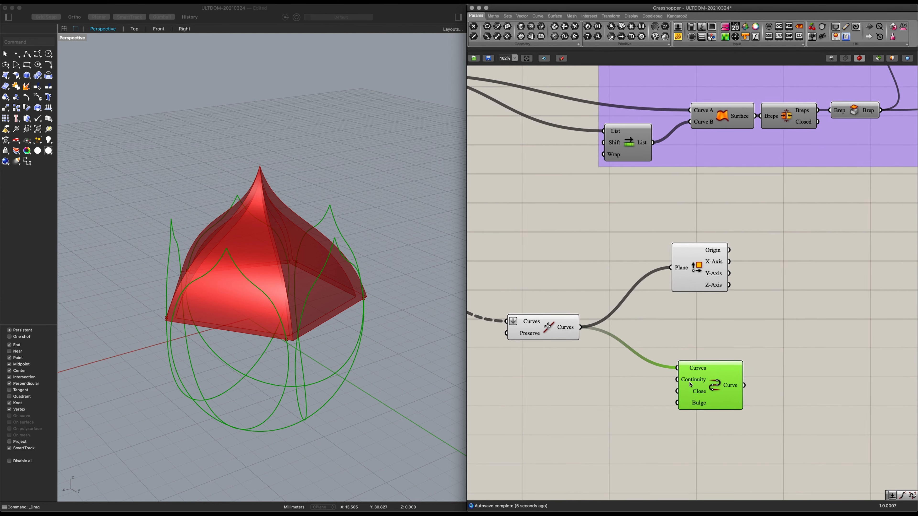
{"action": "right_click", "coordinate": [685, 368]}
{"action": "left_click", "coordinate": [702, 424]}
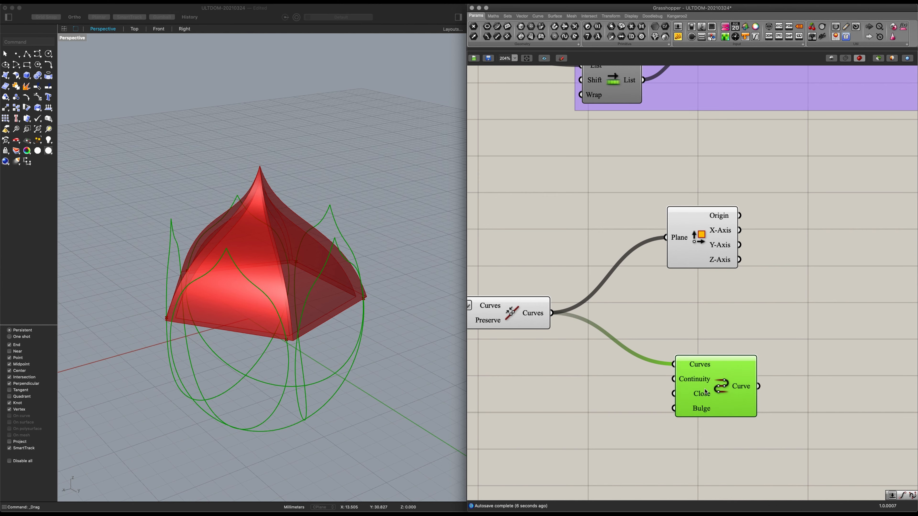
{"action": "mouse_move", "coordinate": [231, 361]}
{"action": "right_mouse_down"}
{"action": "mouse_move", "coordinate": [216, 332]}
{"action": "mouse_move", "coordinate": [226, 358]}
{"action": "right_mouse_up"}
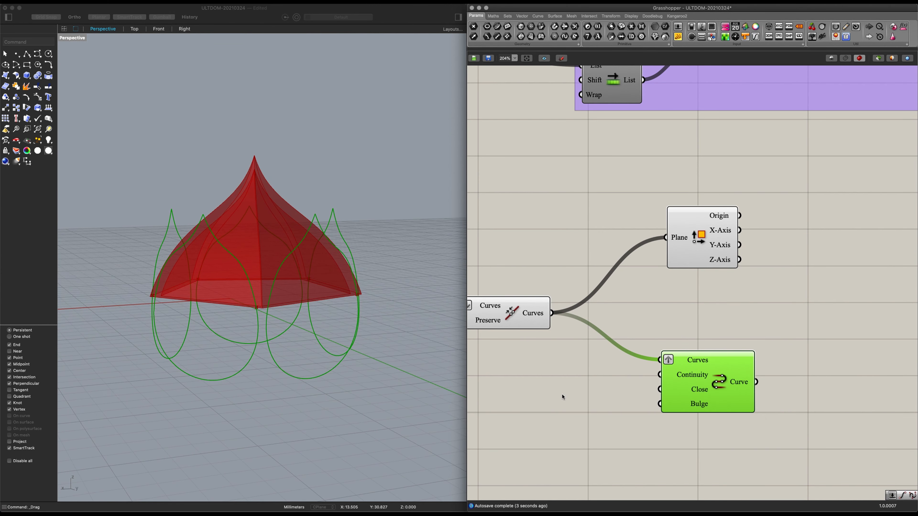
Step: Add a panel containing 0, connect it to the Continuity input of Connect Curves and place it beside that component
{"action": "double_click", "coordinate": [567, 396]}
{"action": "type", "text": "//"}
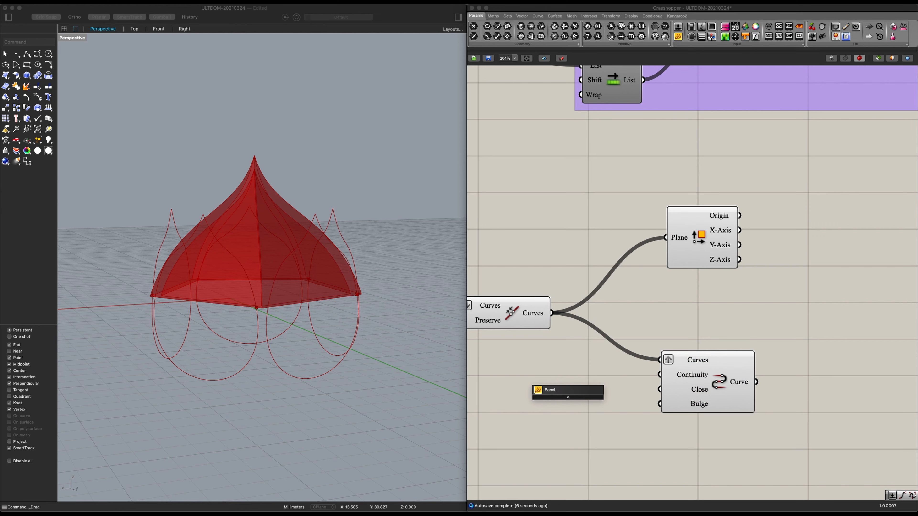
{"action": "key", "text": "Return"}
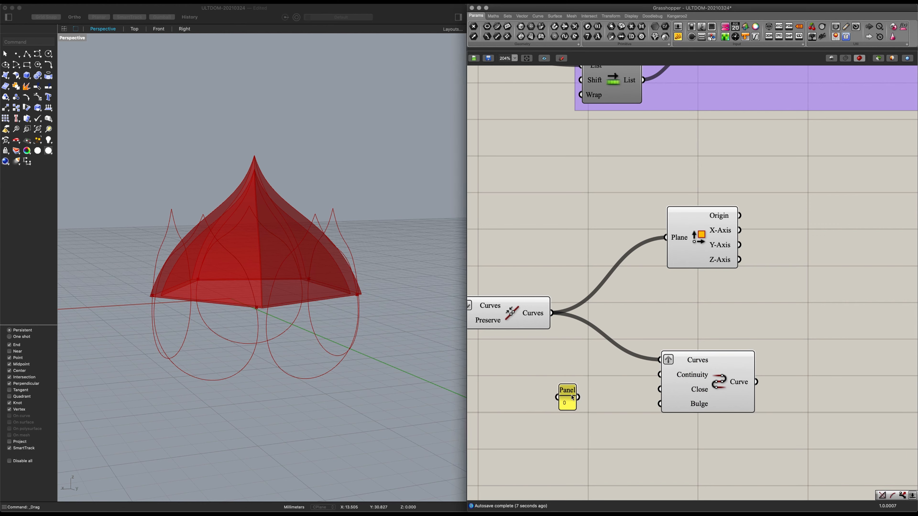
{"action": "left_click_drag", "start_coordinate": [625, 396], "coordinate": [660, 375]}
{"action": "left_click", "coordinate": [698, 377]}
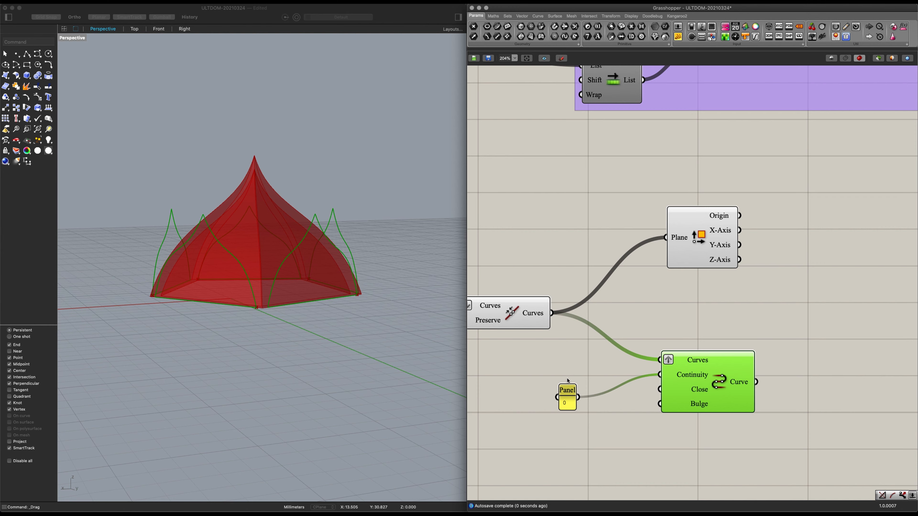
{"action": "left_click_drag", "start_coordinate": [561, 396], "coordinate": [614, 374]}
Step: Add a Line SDL component and connect the deconstructed plane's Origin to Start and its Z-Axis to Direction
{"action": "scroll", "coordinate": [685, 395], "scroll_direction": "down", "scroll_amount": 1}
{"action": "right_click_drag", "start_coordinate": [685, 394], "coordinate": [524, 411]}
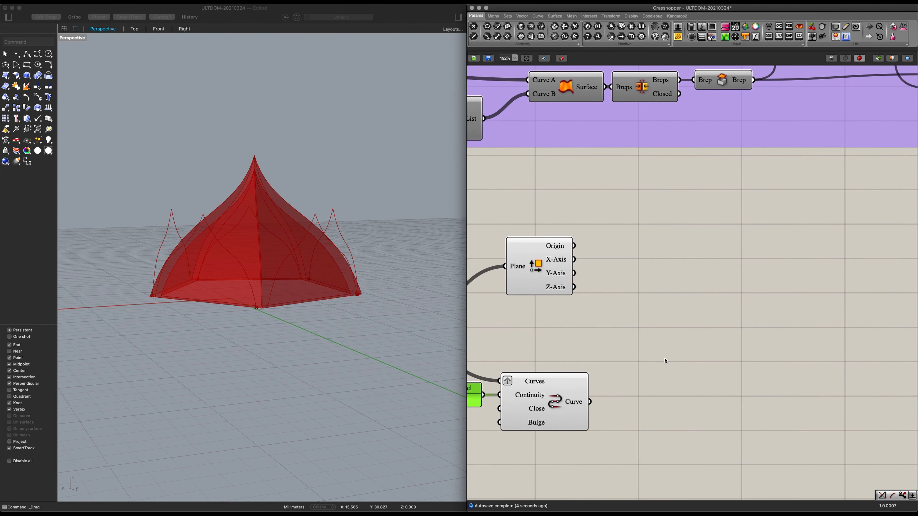
{"action": "right_click_drag", "start_coordinate": [665, 345], "coordinate": [666, 369]}
{"action": "left_click", "coordinate": [673, 348]}
{"action": "double_click", "coordinate": [674, 349]}
{"action": "type", "text": "sdl"}
{"action": "key", "text": "Return"}
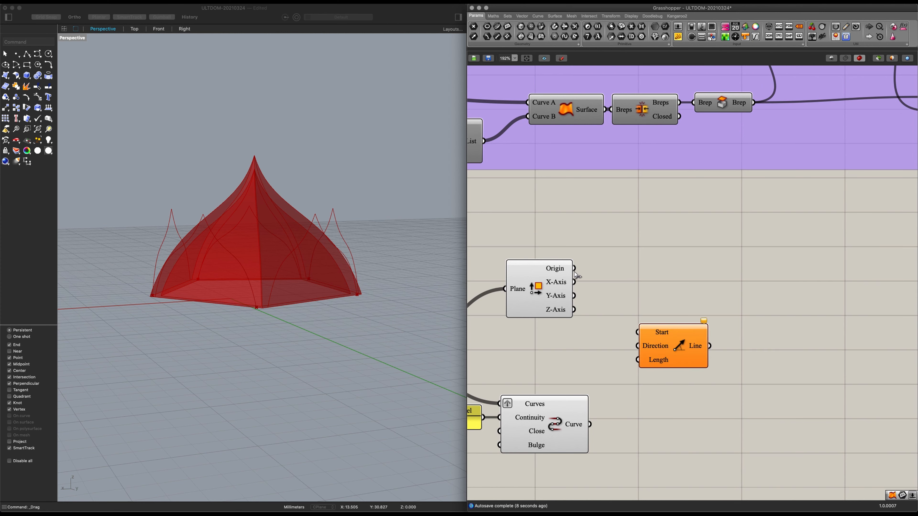
{"action": "left_click_drag", "start_coordinate": [572, 268], "coordinate": [759, 329]}
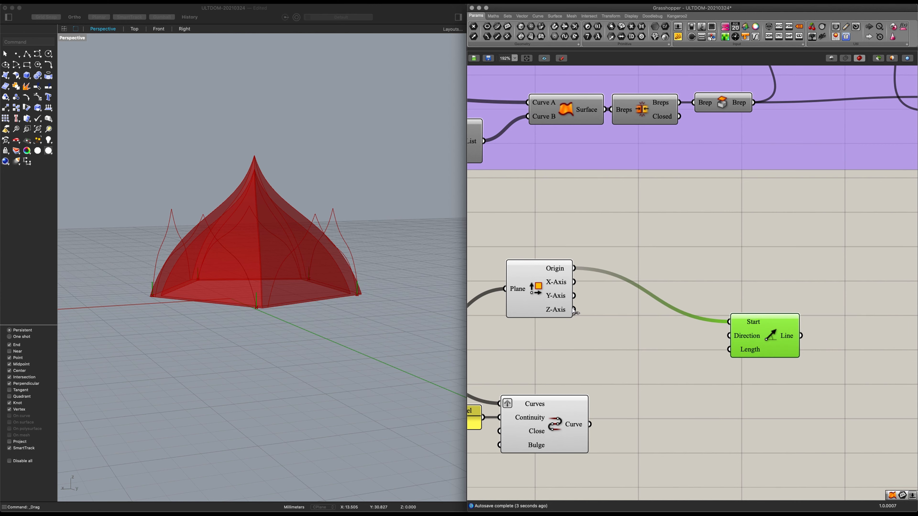
{"action": "left_click_drag", "start_coordinate": [682, 327], "coordinate": [768, 346]}
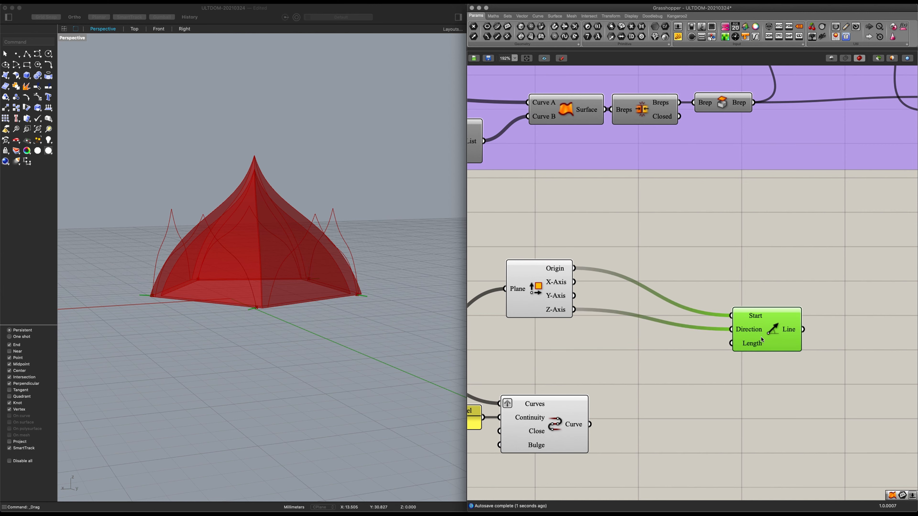
Step: Add a number slider set to 7 and place it just below the Deconstruct Plane component
{"action": "double_click", "coordinate": [589, 366]}
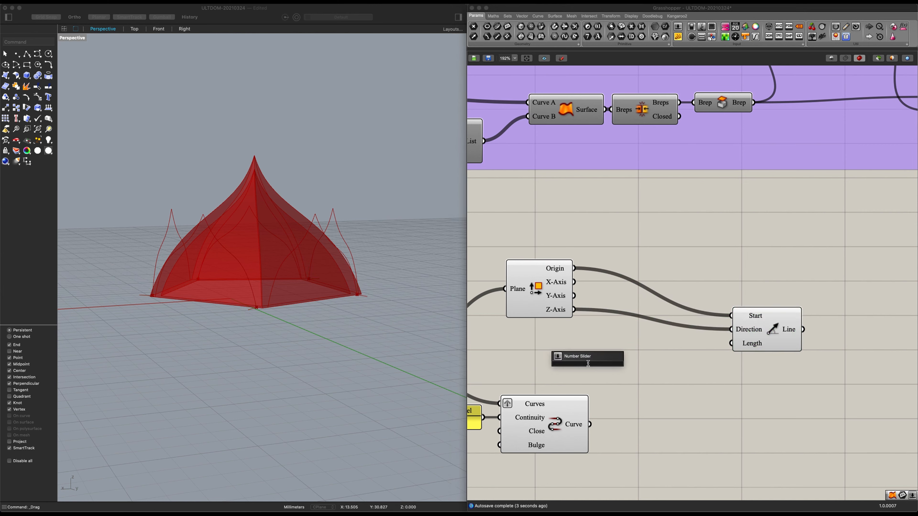
{"action": "type", "text": "10"}
{"action": "key", "text": "Return"}
{"action": "left_click_drag", "start_coordinate": [637, 372], "coordinate": [600, 351]}
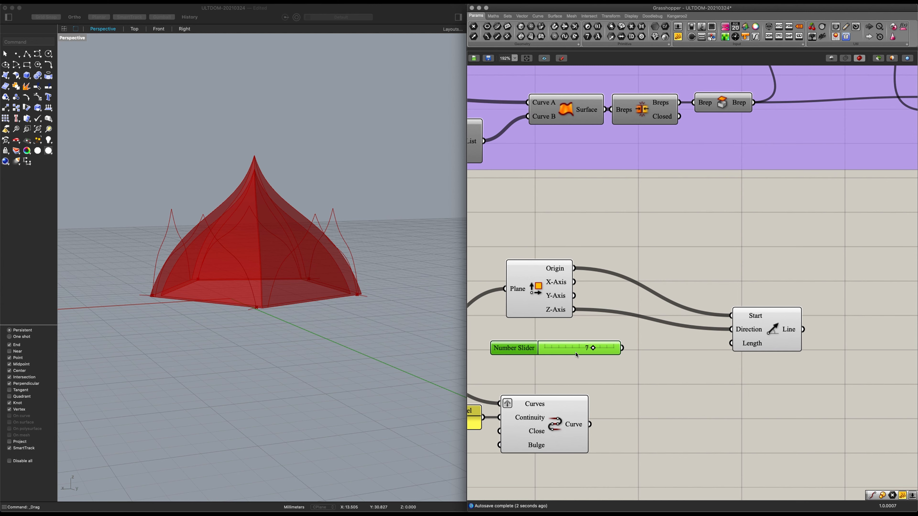
{"action": "left_click_drag", "start_coordinate": [613, 351], "coordinate": [626, 348]}
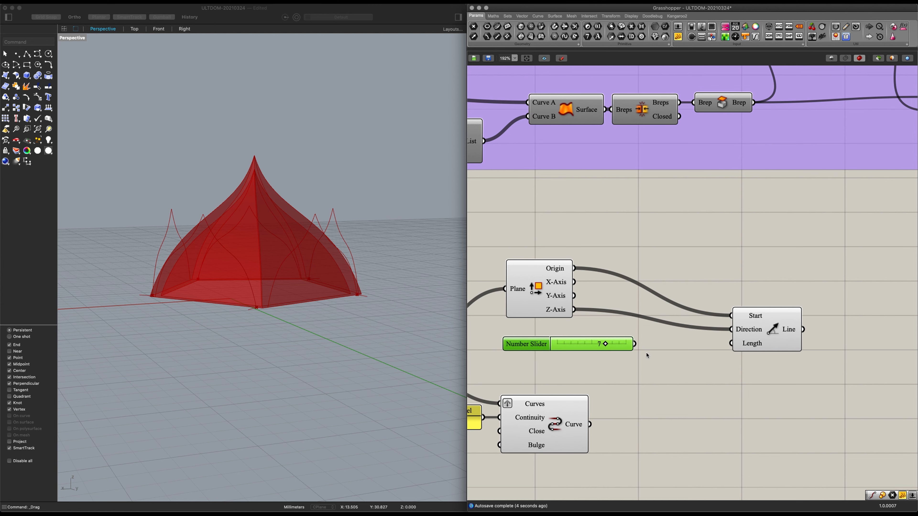
Step: Add a Negative component below the line's Length wire area and connect the number slider to its Value input
{"action": "double_click", "coordinate": [661, 362]}
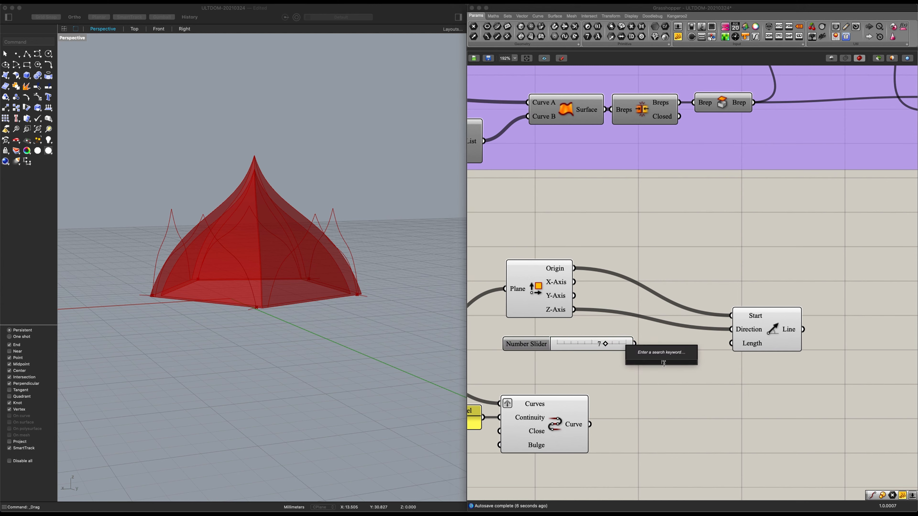
{"action": "type", "text": "nega"}
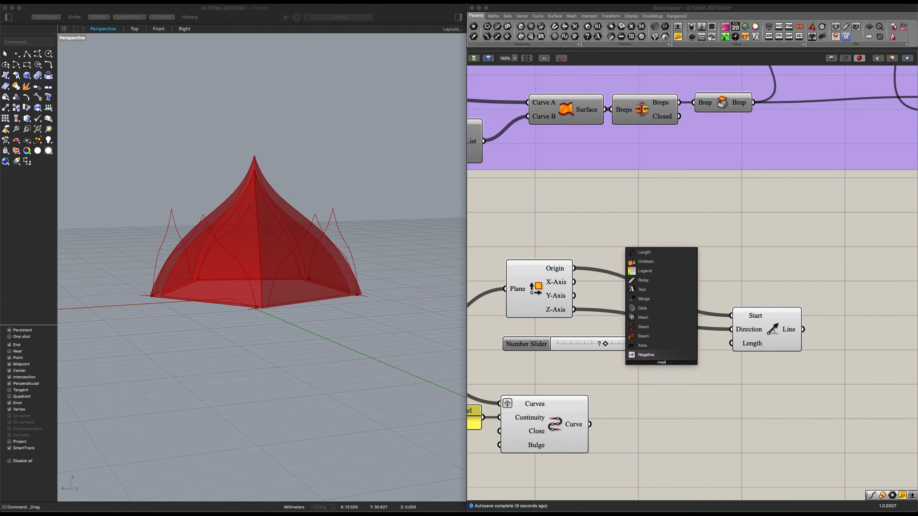
{"action": "key", "text": "Return"}
{"action": "left_click", "coordinate": [645, 367]}
{"action": "mouse_move", "coordinate": [646, 367]}
{"action": "left_mouse_down"}
{"action": "mouse_move", "coordinate": [668, 374]}
{"action": "mouse_move", "coordinate": [660, 374]}
{"action": "left_mouse_up"}
{"action": "left_click_drag", "start_coordinate": [635, 344], "coordinate": [643, 369]}
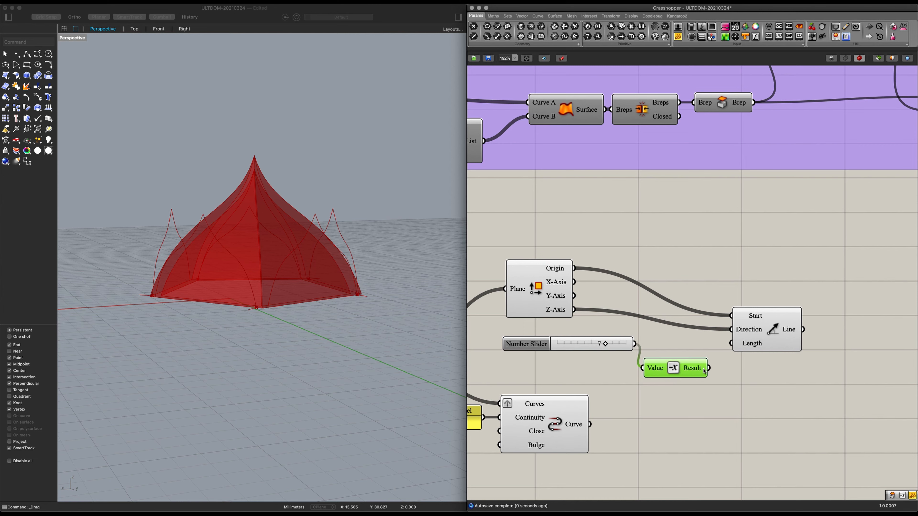
Step: Connect both the number slider and the Negative result to the Length input of Line SDL and graft that input
{"action": "left_click_drag", "start_coordinate": [668, 339], "coordinate": [731, 343]}
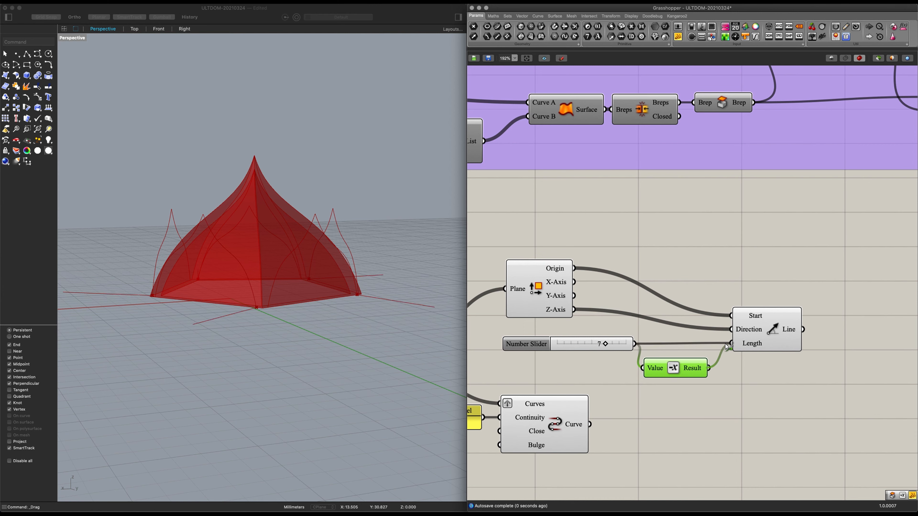
{"action": "right_click", "coordinate": [738, 346]}
{"action": "left_click", "coordinate": [759, 395]}
{"action": "right_click_drag", "start_coordinate": [276, 269], "coordinate": [261, 311]}
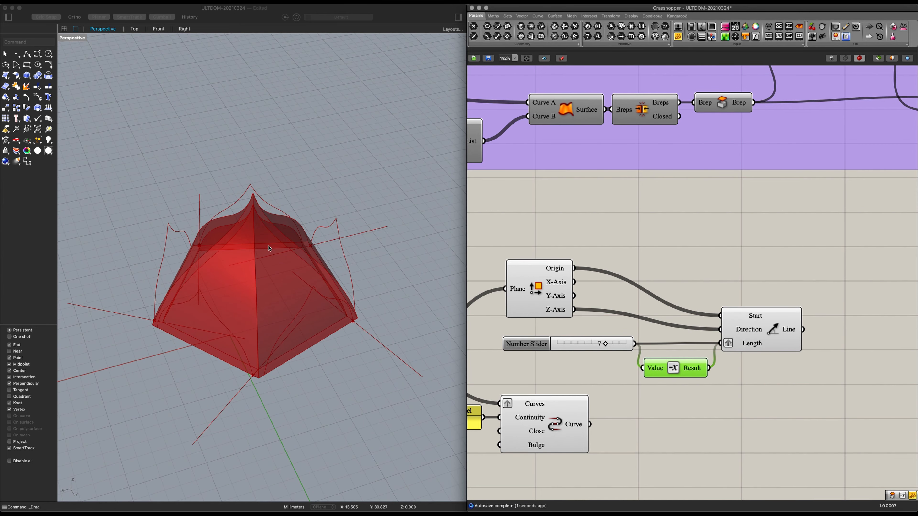
{"action": "right_click_drag", "start_coordinate": [397, 333], "coordinate": [343, 297]}
Step: Add an Extrude component beside Line SDL and connect the Line output to its Direction input
{"action": "scroll", "coordinate": [807, 355], "scroll_direction": "down", "scroll_amount": 1}
{"action": "right_click_drag", "start_coordinate": [806, 355], "coordinate": [728, 322]}
{"action": "left_click", "coordinate": [751, 367]}
{"action": "double_click", "coordinate": [748, 364]}
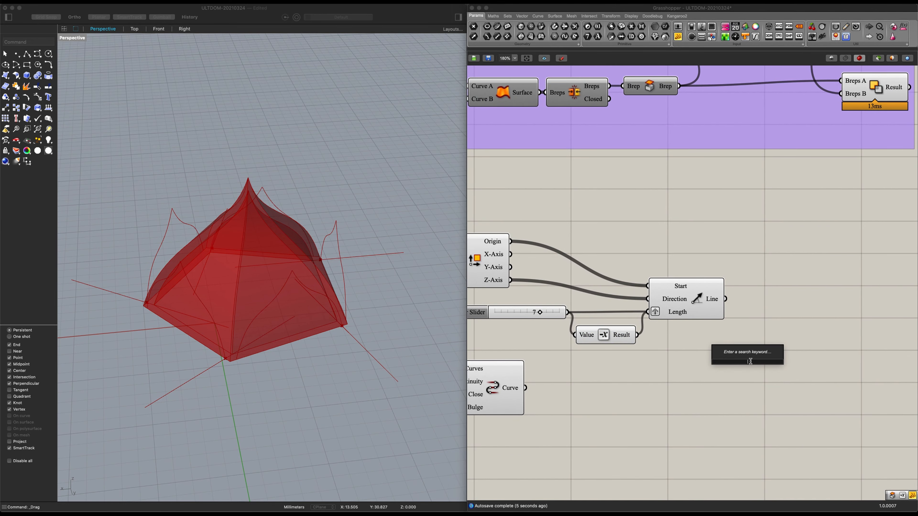
{"action": "type", "text": "extr"}
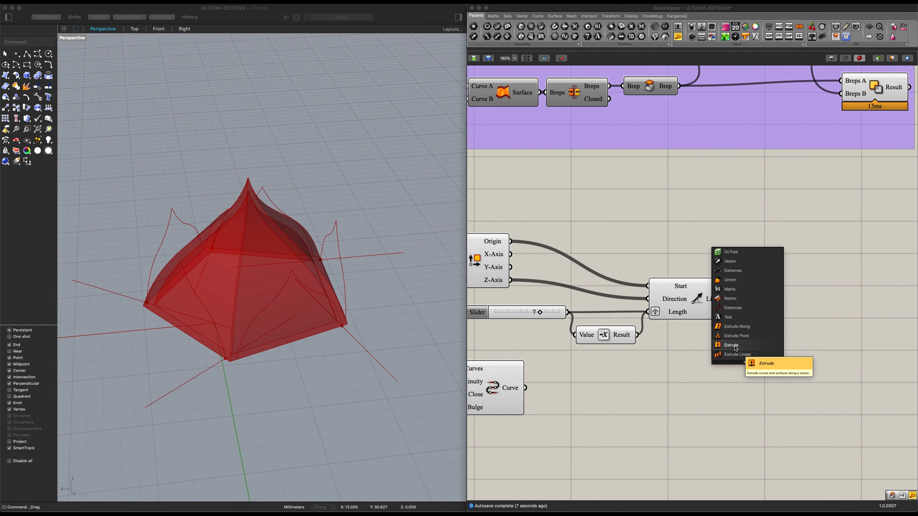
{"action": "left_click", "coordinate": [733, 347]}
{"action": "left_click_drag", "start_coordinate": [745, 364], "coordinate": [817, 362]}
{"action": "left_click_drag", "start_coordinate": [753, 324], "coordinate": [778, 367]}
Step: Connect the Connect Curves output to the Base input of Extrude and inspect the extruded arches around the dome
{"action": "left_click", "coordinate": [531, 397]}
{"action": "left_click", "coordinate": [516, 394]}
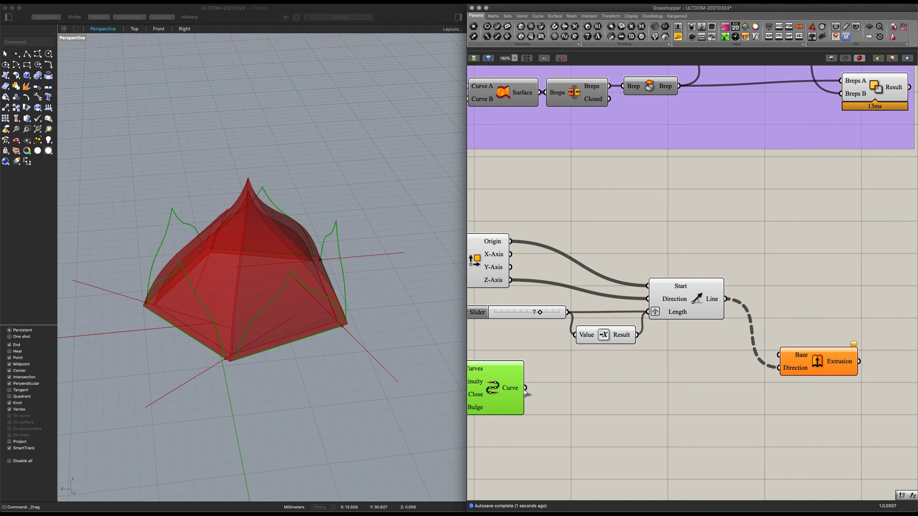
{"action": "left_click_drag", "start_coordinate": [526, 388], "coordinate": [779, 355]}
{"action": "left_click", "coordinate": [825, 365]}
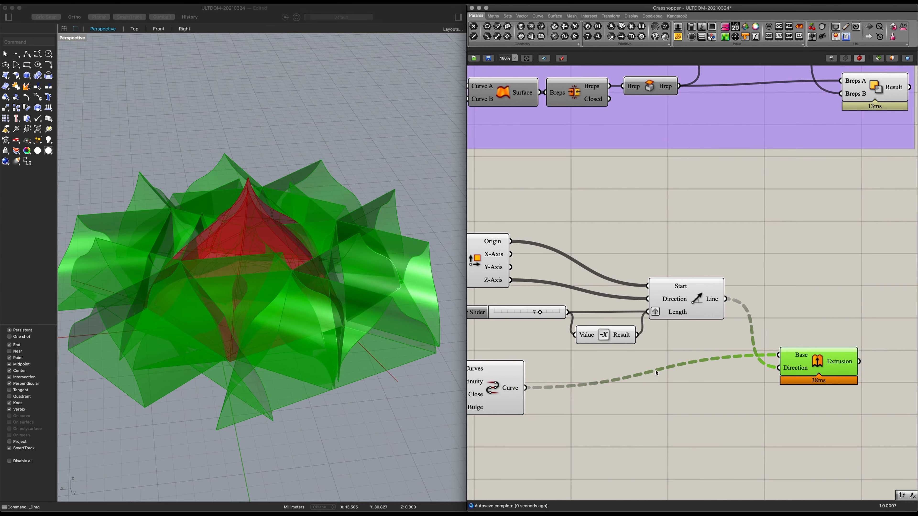
{"action": "right_click_drag", "start_coordinate": [217, 278], "coordinate": [300, 319]}
{"action": "scroll", "coordinate": [490, 309], "scroll_direction": "down", "scroll_amount": 2}
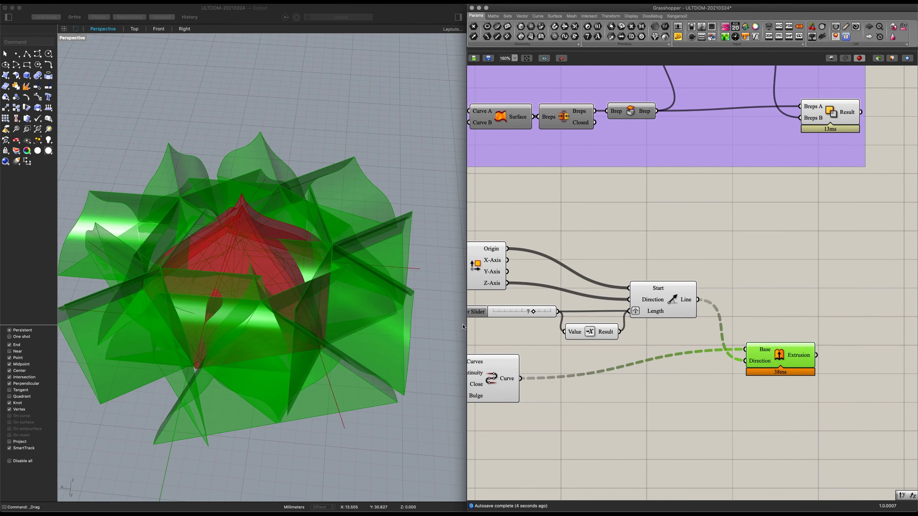
Step: Flatten the Curve output of Connect Curves and inspect the resulting arch extrusions around the dome
{"action": "right_click_drag", "start_coordinate": [463, 325], "coordinate": [522, 321]}
{"action": "right_click_drag", "start_coordinate": [522, 375], "coordinate": [668, 359]}
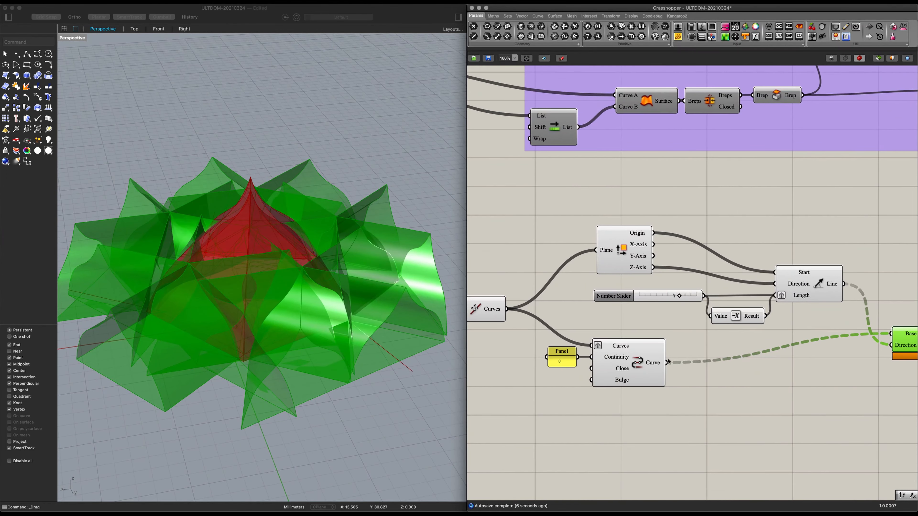
{"action": "scroll", "coordinate": [668, 361], "scroll_direction": "up", "scroll_amount": 3}
{"action": "right_click", "coordinate": [660, 352]}
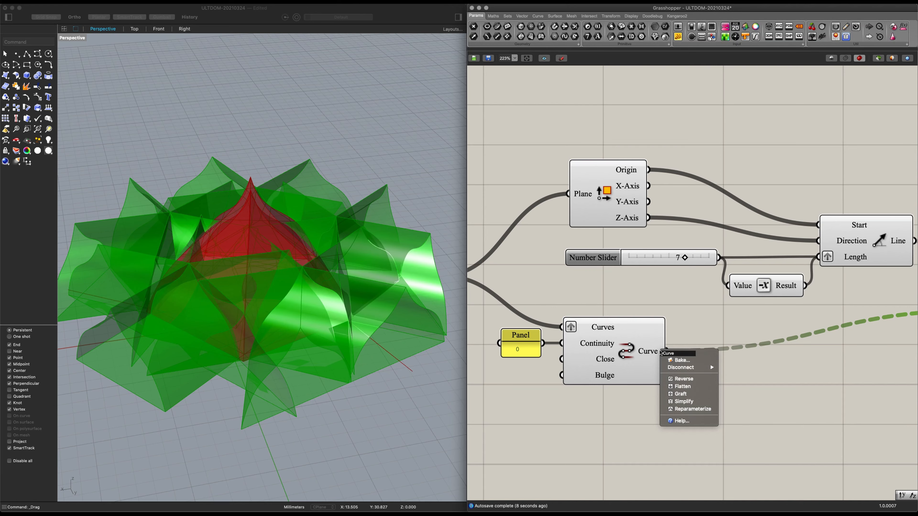
{"action": "left_click", "coordinate": [681, 387]}
{"action": "right_click_drag", "start_coordinate": [696, 366], "coordinate": [691, 371]}
{"action": "right_click_drag", "start_coordinate": [321, 286], "coordinate": [434, 320]}
{"action": "scroll", "coordinate": [638, 344], "scroll_direction": "down", "scroll_amount": 3}
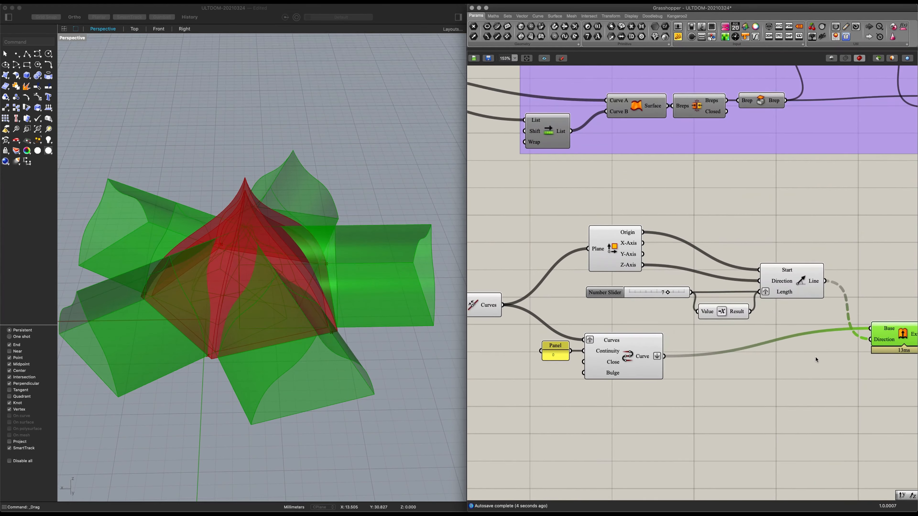
Step: Add a Cap Holes component beside Extrude and connect the Extrusion output to its Brep input
{"action": "right_click_drag", "start_coordinate": [815, 359], "coordinate": [529, 359]}
{"action": "left_click_drag", "start_coordinate": [609, 334], "coordinate": [623, 334]}
{"action": "scroll", "coordinate": [623, 336], "scroll_direction": "down", "scroll_amount": 2}
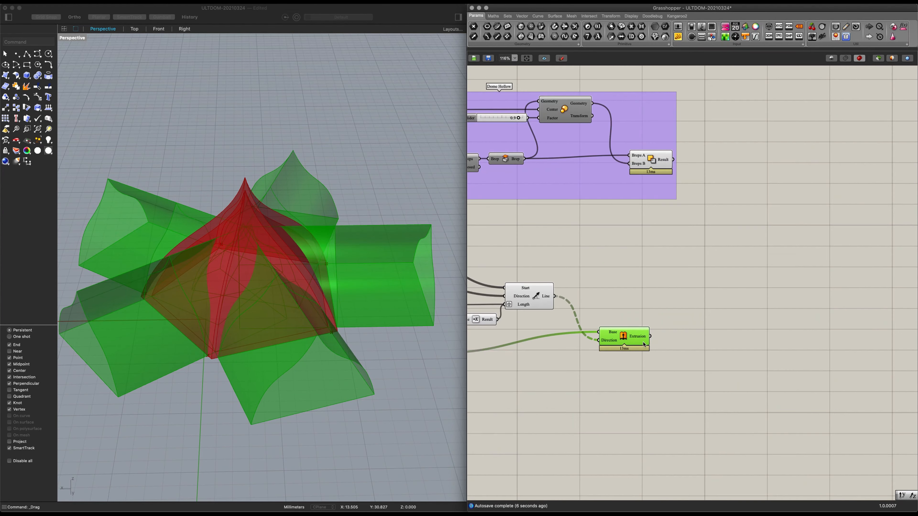
{"action": "double_click", "coordinate": [653, 330]}
{"action": "type", "text": "cap"}
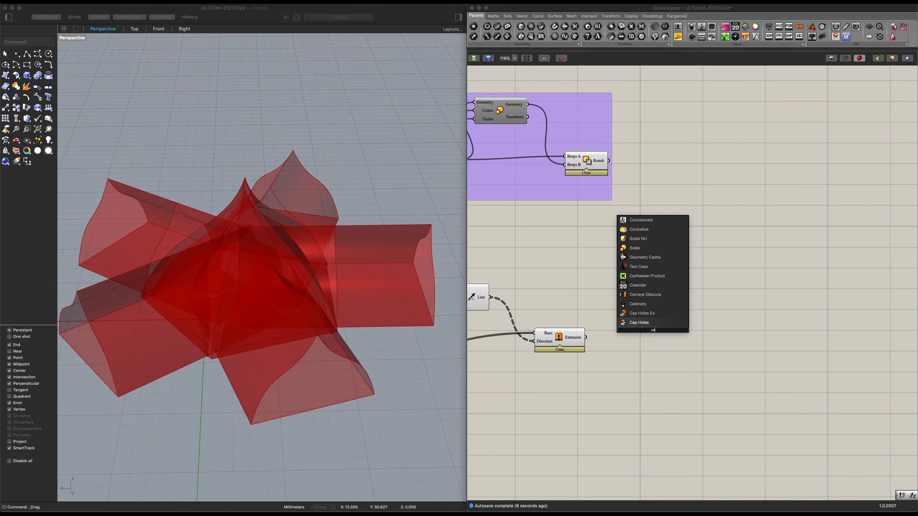
{"action": "left_click", "coordinate": [652, 325]}
{"action": "left_click_drag", "start_coordinate": [653, 331], "coordinate": [611, 337]}
{"action": "scroll", "coordinate": [603, 354], "scroll_direction": "up", "scroll_amount": 2}
{"action": "scroll", "coordinate": [628, 367], "scroll_direction": "down", "scroll_amount": 6}
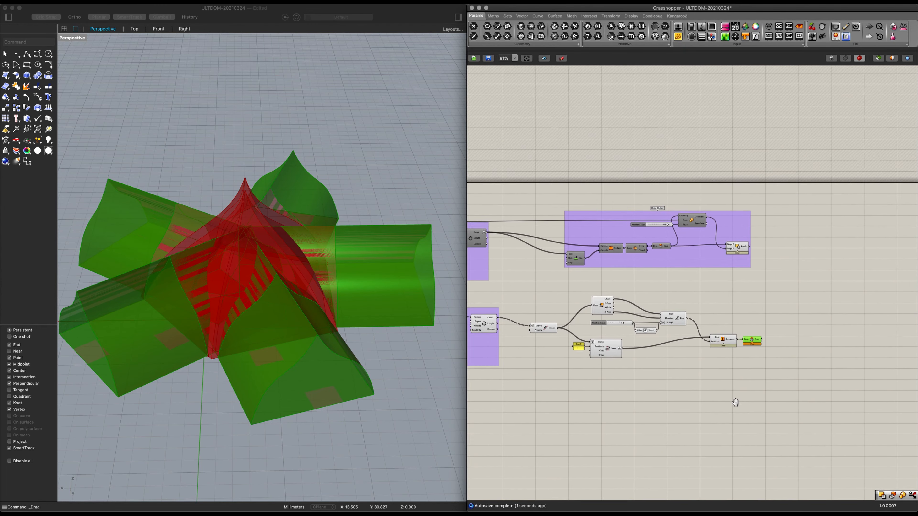
Step: Group the arch extrusion components from the exploded curves through Cap Holes and name the group "Arch Extrusion"
{"action": "left_click_drag", "start_coordinate": [772, 391], "coordinate": [549, 301]}
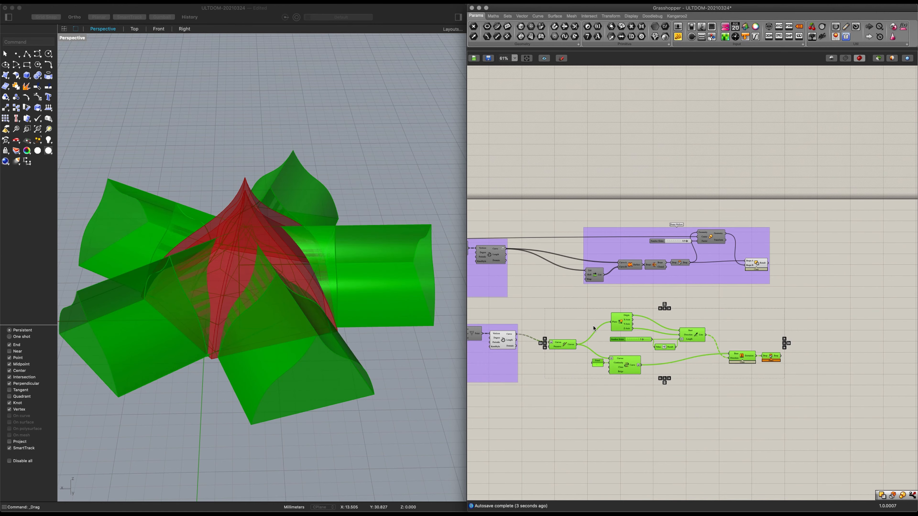
{"action": "key", "text": "ctrl+g"}
{"action": "scroll", "coordinate": [654, 323], "scroll_direction": "up", "scroll_amount": 2}
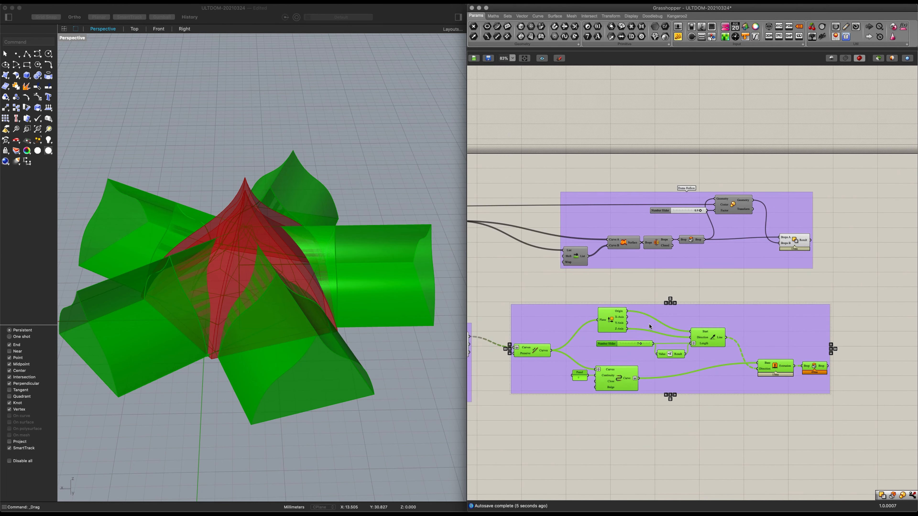
{"action": "right_click", "coordinate": [655, 326]}
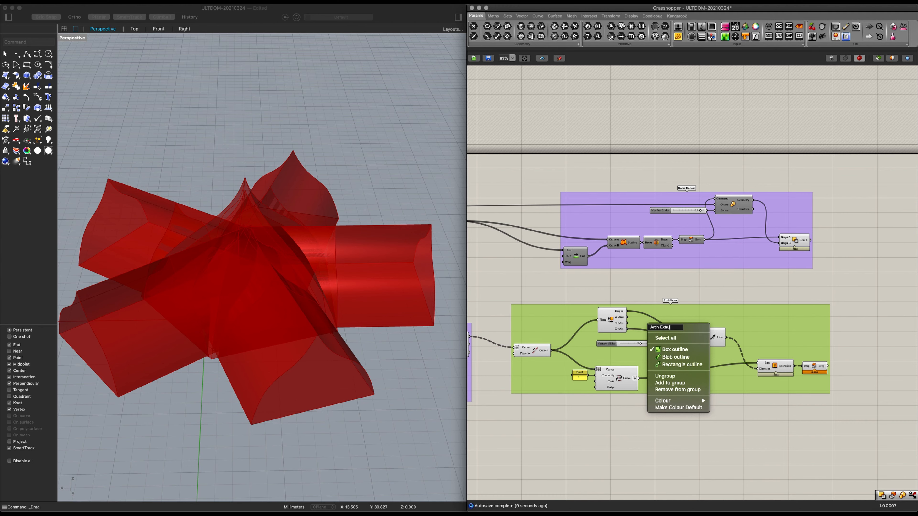
{"action": "type", "text": "Arch Extrusion"}
{"action": "key", "text": "Return"}
{"action": "left_click_drag", "start_coordinate": [653, 332], "coordinate": [699, 329]}
Step: Hide the preview of the Arch Extrusion components, leaving only Cap Holes previewed
{"action": "right_click_drag", "start_coordinate": [510, 385], "coordinate": [595, 390]}
{"action": "left_click", "coordinate": [549, 356]}
{"action": "key", "text": "ctrl+q"}
{"action": "right_click_drag", "start_coordinate": [910, 420], "coordinate": [733, 426]}
{"action": "left_click_drag", "start_coordinate": [733, 426], "coordinate": [488, 299]}
{"action": "key", "text": "ctrl+q"}
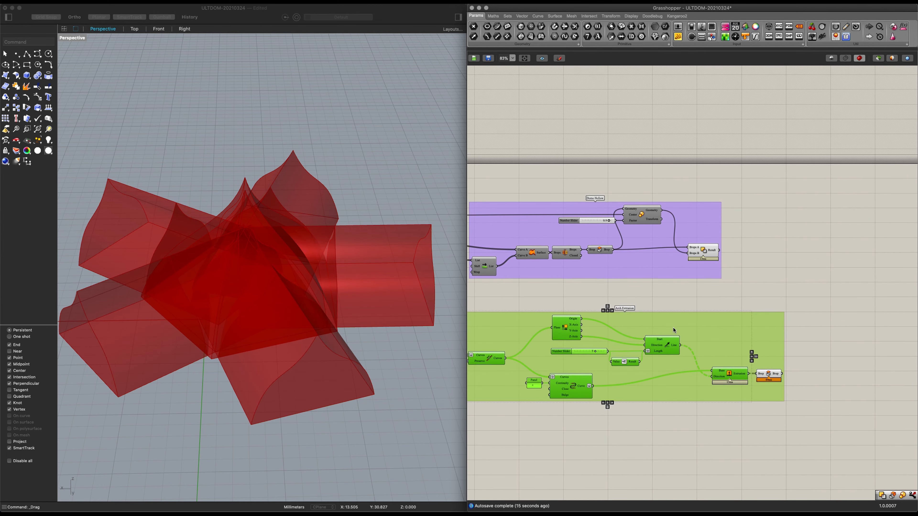
Step: Move the Dome Hollow group so that it lines up above the Arch Extrusion group
{"action": "left_click_drag", "start_coordinate": [673, 320], "coordinate": [666, 332]}
{"action": "left_click", "coordinate": [663, 300]}
{"action": "left_click_drag", "start_coordinate": [665, 268], "coordinate": [695, 268]}
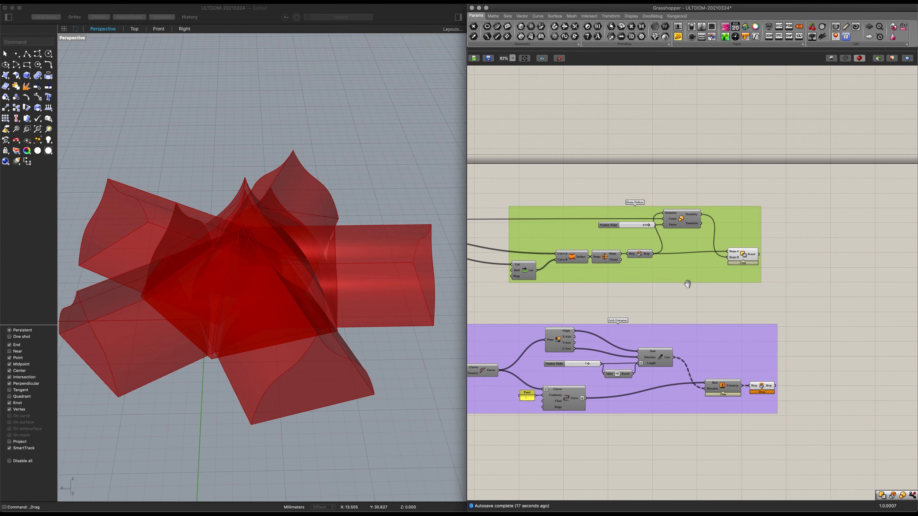
{"action": "right_click_drag", "start_coordinate": [687, 287], "coordinate": [742, 269]}
{"action": "left_click", "coordinate": [820, 322]}
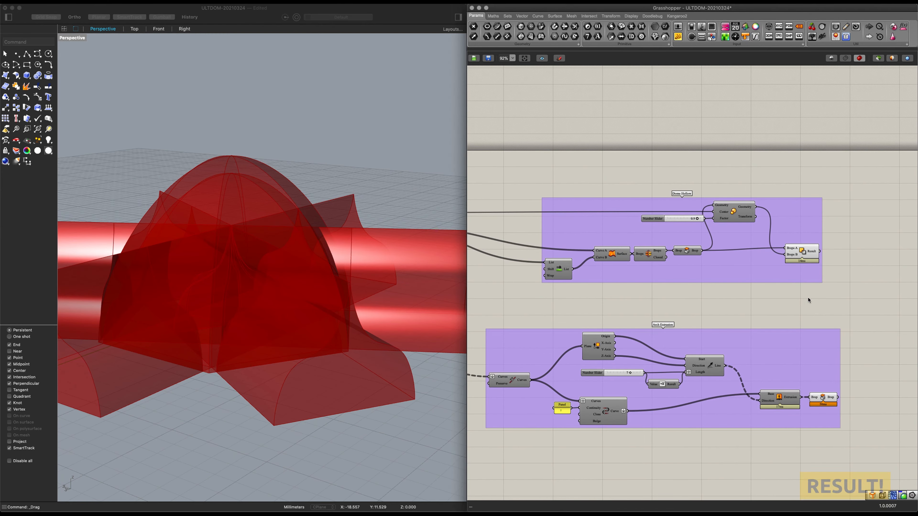
Step: Add a second Solid Difference component beyond the Dome Hollow and Arch Extrusion groups
{"action": "right_click_drag", "start_coordinate": [806, 300], "coordinate": [553, 299]}
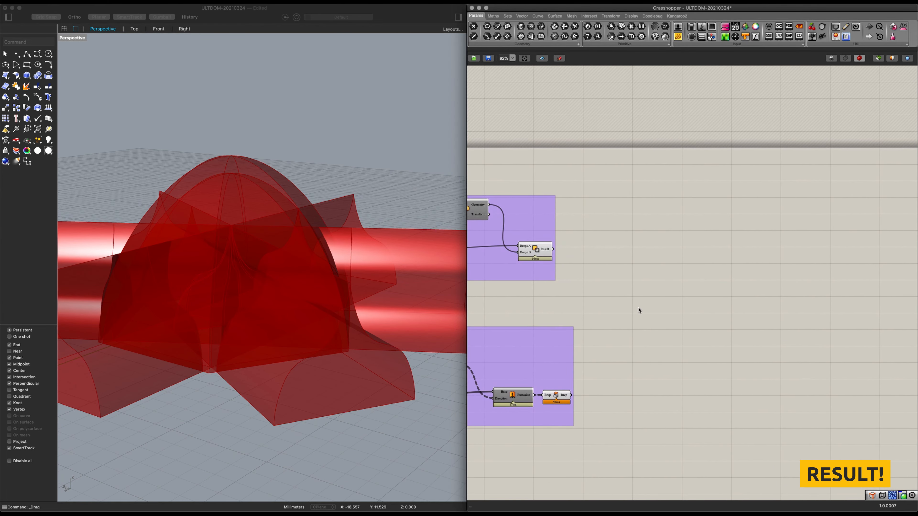
{"action": "scroll", "coordinate": [629, 306], "scroll_direction": "up", "scroll_amount": 2}
{"action": "double_click", "coordinate": [614, 298]}
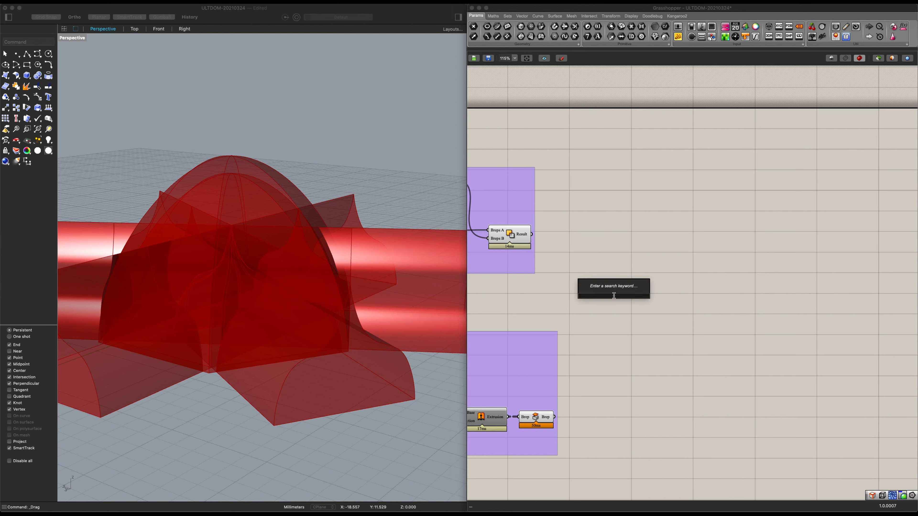
{"action": "type", "text": "solid"}
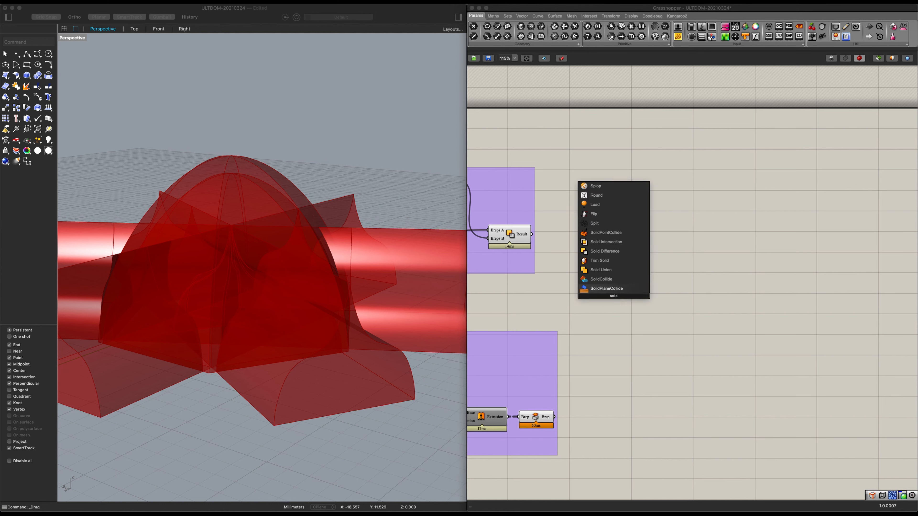
{"action": "key", "text": "Up"}
{"action": "key", "text": "Up"}
{"action": "key", "text": "Return"}
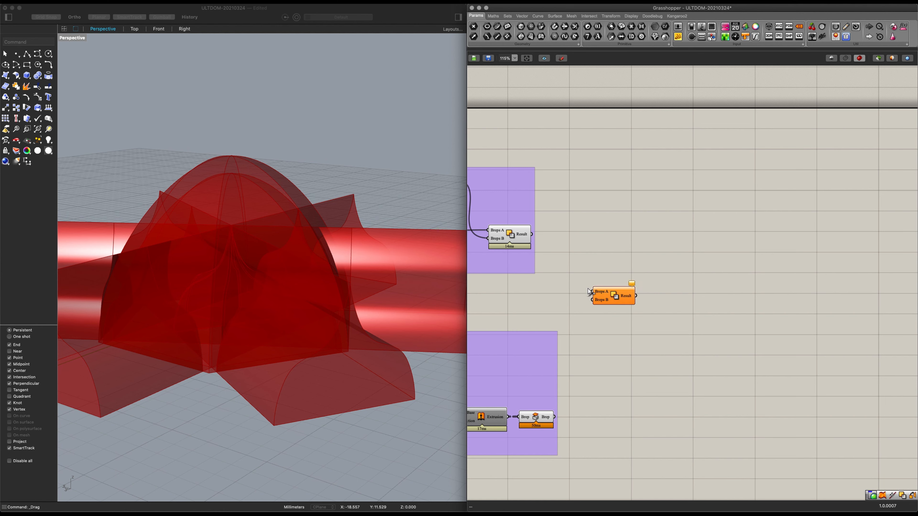
Step: Connect the Dome Hollow result to Breps A and the Cap Holes output to Breps B of the new Solid Difference, and flatten Breps B
{"action": "left_click_drag", "start_coordinate": [585, 287], "coordinate": [587, 290]}
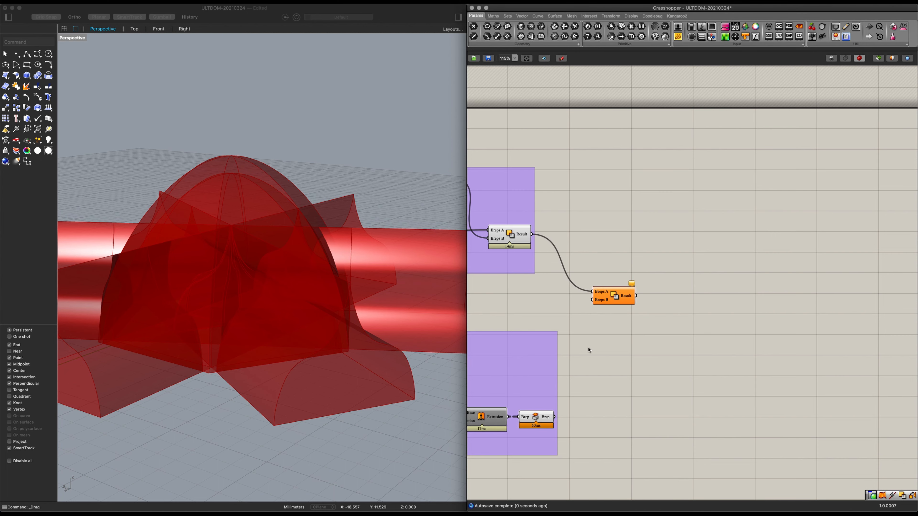
{"action": "left_click_drag", "start_coordinate": [594, 349], "coordinate": [594, 300]}
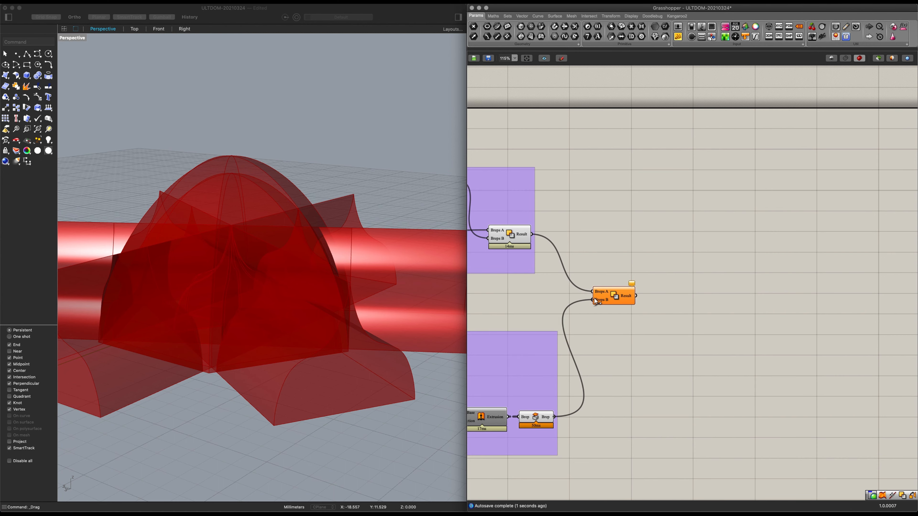
{"action": "left_click", "coordinate": [610, 294]}
{"action": "scroll", "coordinate": [611, 295], "scroll_direction": "up", "scroll_amount": 5}
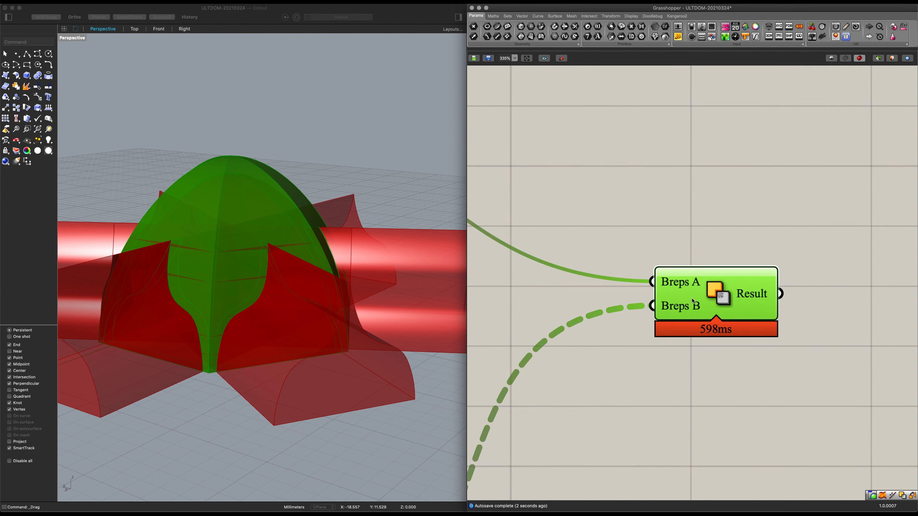
{"action": "right_click", "coordinate": [662, 306]}
{"action": "left_click", "coordinate": [673, 356]}
{"action": "scroll", "coordinate": [635, 364], "scroll_direction": "down", "scroll_amount": 5}
Step: Hide the previews of the Dome Hollow Solid Difference and Cap Holes so that only the cut dome shows
{"action": "left_click", "coordinate": [633, 244]}
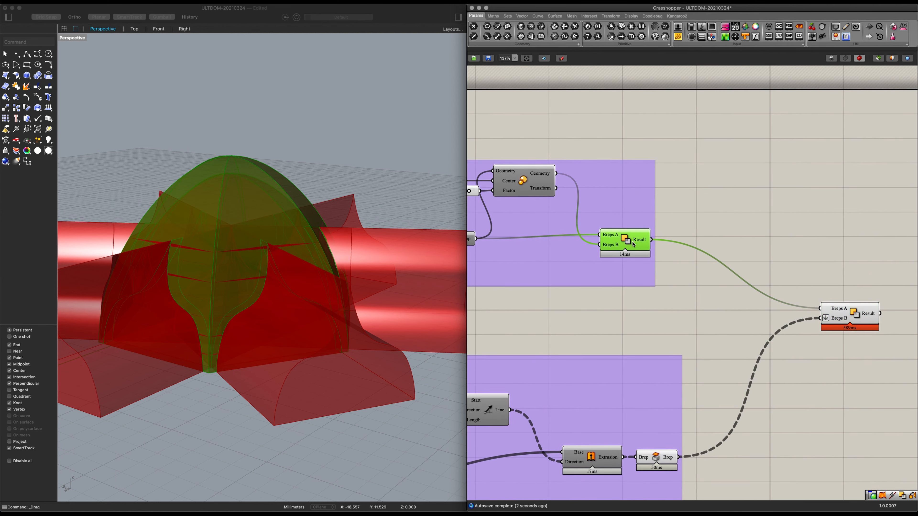
{"action": "key", "text": "ctrl+q"}
{"action": "left_click", "coordinate": [653, 460]}
{"action": "key", "text": "ctrl+q"}
{"action": "right_click_drag", "start_coordinate": [762, 357], "coordinate": [657, 359]}
{"action": "left_click", "coordinate": [754, 309]}
{"action": "right_click_drag", "start_coordinate": [337, 320], "coordinate": [228, 297]}
Step: Add a Custom Preview component and connect the final Solid Difference result to its Geometry input
{"action": "right_click_drag", "start_coordinate": [623, 353], "coordinate": [502, 371]}
{"action": "double_click", "coordinate": [676, 328]}
{"action": "type", "text": "custom"}
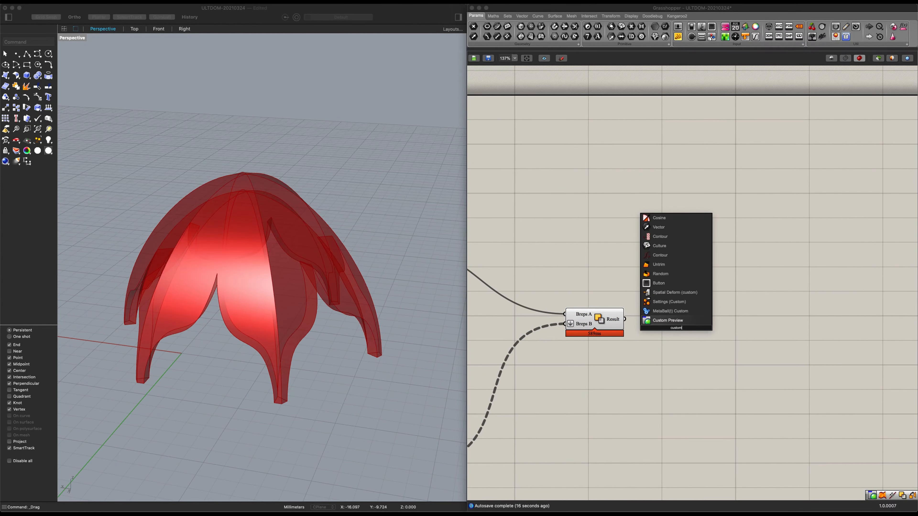
{"action": "key", "text": "Return"}
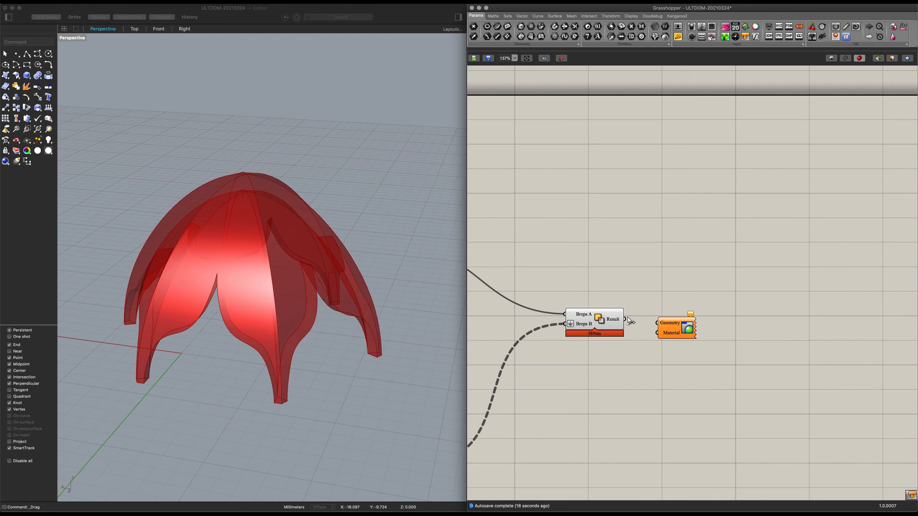
{"action": "left_click_drag", "start_coordinate": [628, 318], "coordinate": [750, 318]}
Step: Add a Colour Swatch below the Geometry wire and connect it to the Material input of Custom Preview
{"action": "double_click", "coordinate": [707, 351]}
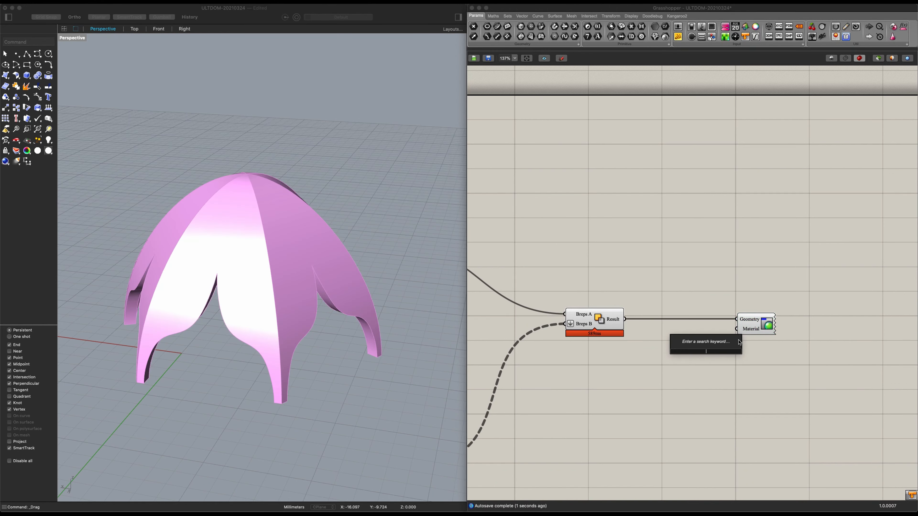
{"action": "type", "text": "swatc"}
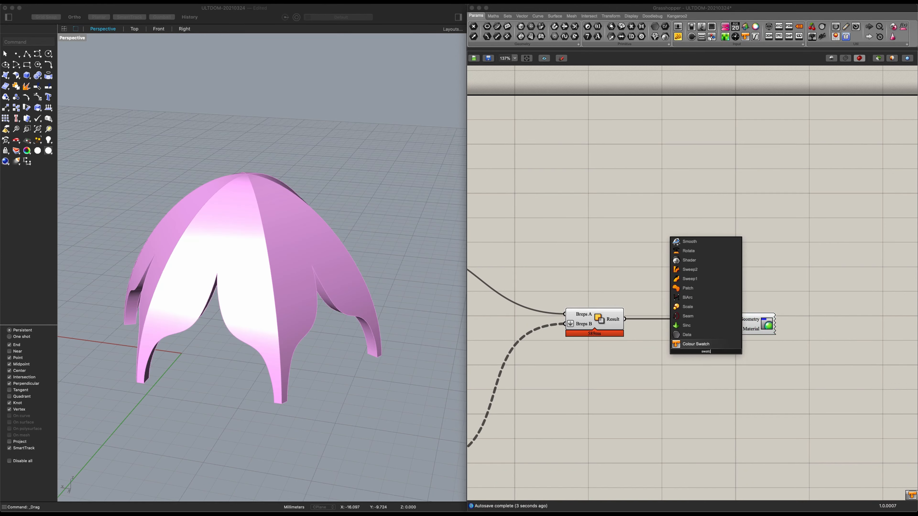
{"action": "key", "text": "Return"}
{"action": "left_click_drag", "start_coordinate": [735, 352], "coordinate": [737, 329]}
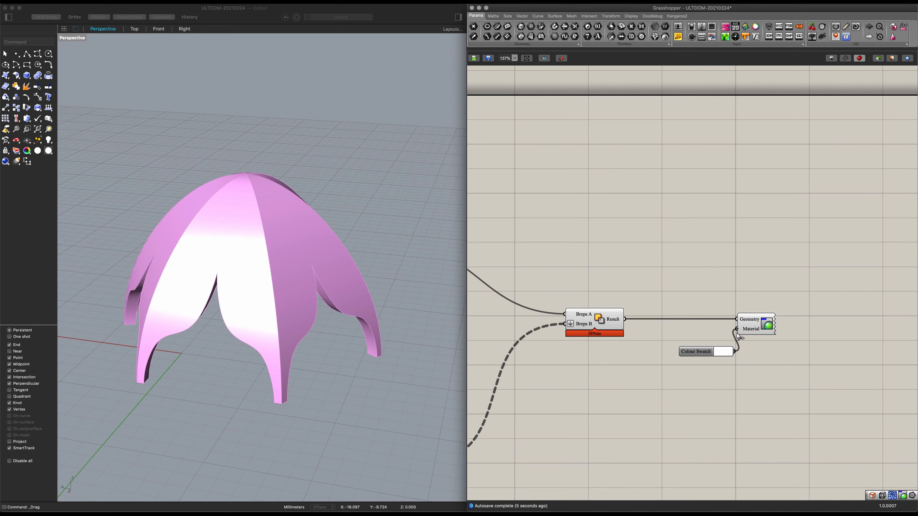
{"action": "left_click_drag", "start_coordinate": [695, 352], "coordinate": [663, 341]}
{"action": "left_click", "coordinate": [690, 341]}
{"action": "left_click", "coordinate": [688, 341]}
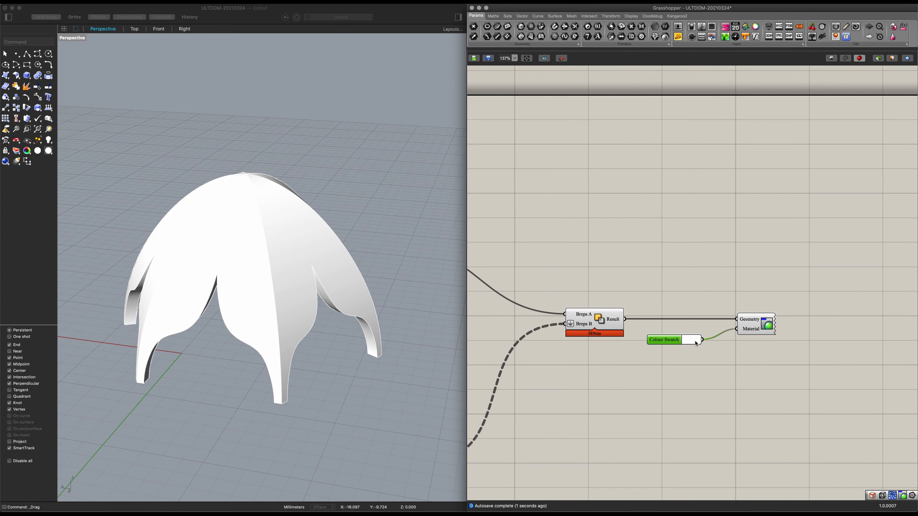
Step: Set the Colour Swatch to yellow
{"action": "left_click", "coordinate": [694, 340]}
{"action": "left_click_drag", "start_coordinate": [725, 387], "coordinate": [689, 350]}
{"action": "double_click", "coordinate": [726, 417]}
{"action": "type", "text": "50"}
{"action": "key", "text": "Return"}
{"action": "left_click", "coordinate": [708, 454]}
Step: Align the swatch with the Material input, group it with Solid Difference and Custom Preview, and name the group "Result!"
{"action": "left_click_drag", "start_coordinate": [665, 340], "coordinate": [670, 329]}
{"action": "left_click_drag", "start_coordinate": [774, 363], "coordinate": [543, 273]}
{"action": "key", "text": "ctrl+g"}
{"action": "left_click", "coordinate": [646, 308]}
{"action": "right_click", "coordinate": [659, 309]}
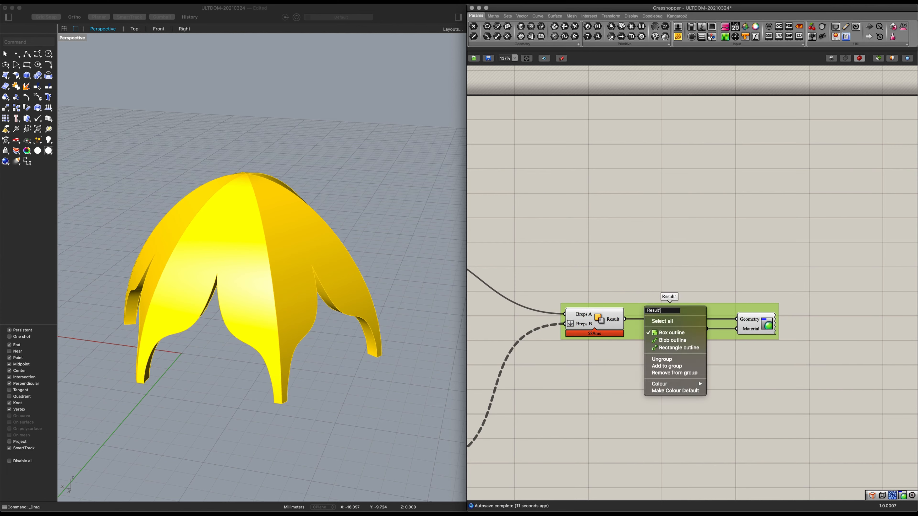
{"action": "type", "text": "Result!"}
{"action": "key", "text": "Return"}
Step: Move Custom Preview closer to the Colour Swatch to compact the Result! group
{"action": "left_click", "coordinate": [610, 326]}
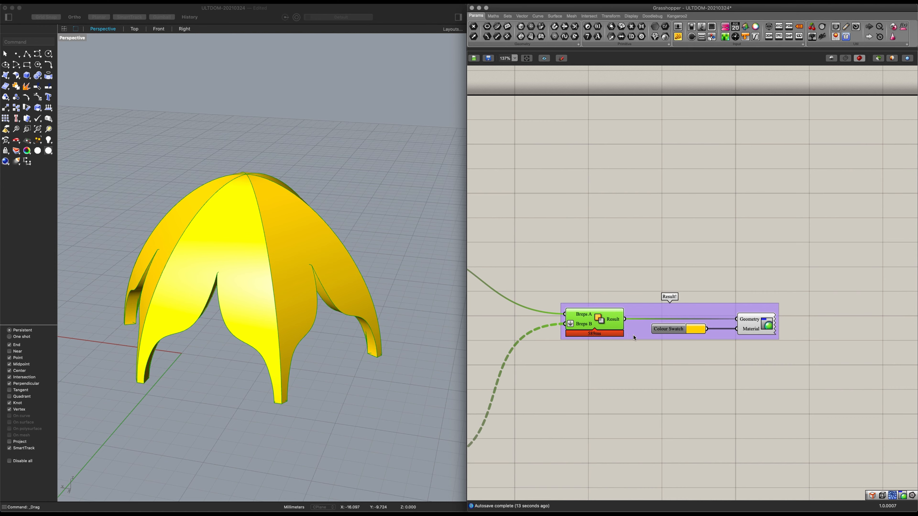
{"action": "left_click", "coordinate": [682, 330]}
{"action": "left_click_drag", "start_coordinate": [750, 324], "coordinate": [726, 323], "text": "shift"}
{"action": "left_click", "coordinate": [708, 361]}
Step: Reshape the Conic curve in the Dome Morph Graph Mapper by moving its control point
{"action": "scroll", "coordinate": [709, 361], "scroll_direction": "down", "scroll_amount": 3}
{"action": "left_click", "coordinate": [611, 330]}
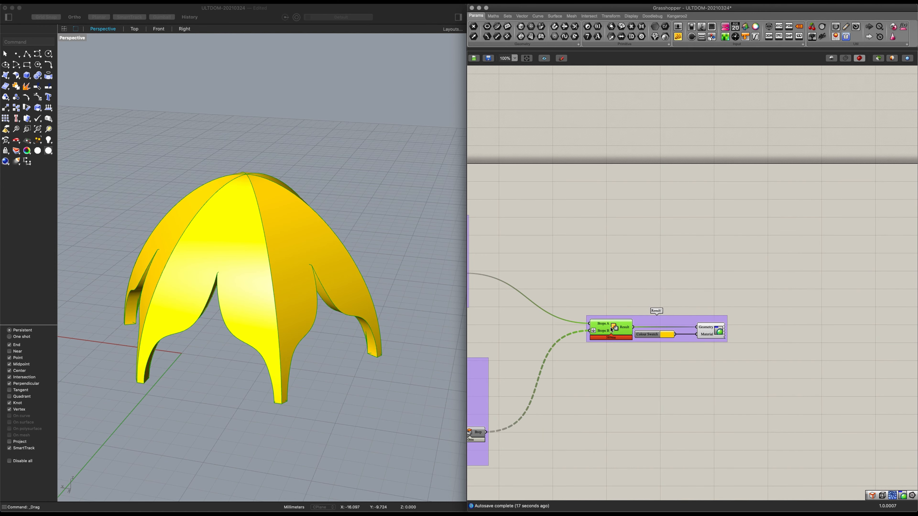
{"action": "right_click_drag", "start_coordinate": [609, 361], "coordinate": [792, 350]}
{"action": "left_click", "coordinate": [654, 312]}
{"action": "right_click_drag", "start_coordinate": [607, 311], "coordinate": [790, 278]}
{"action": "mouse_move", "coordinate": [284, 334]}
{"action": "right_mouse_down"}
{"action": "mouse_move", "coordinate": [304, 311]}
{"action": "mouse_move", "coordinate": [284, 327]}
{"action": "right_mouse_up"}
{"action": "right_click_drag", "start_coordinate": [599, 343], "coordinate": [878, 344]}
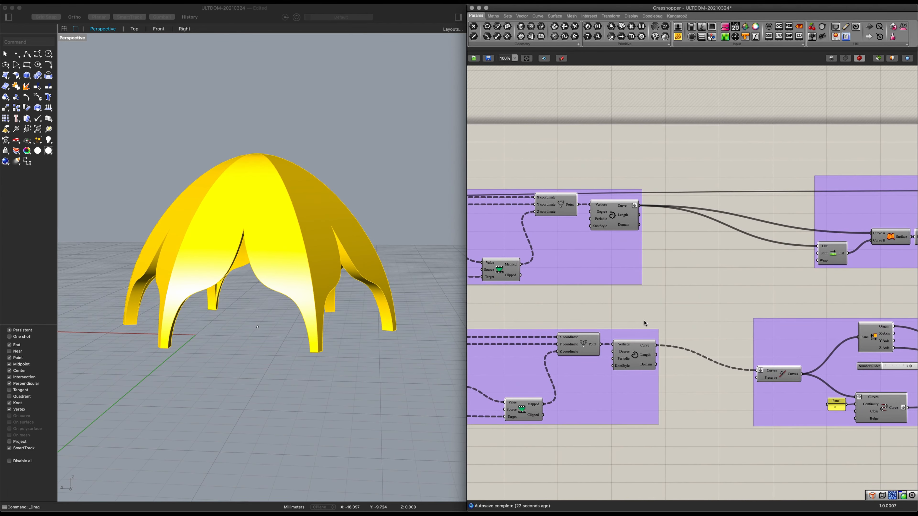
{"action": "right_click_drag", "start_coordinate": [645, 322], "coordinate": [867, 310]}
{"action": "scroll", "coordinate": [615, 216], "scroll_direction": "up", "scroll_amount": 3}
{"action": "mouse_move", "coordinate": [621, 223]}
{"action": "left_mouse_down"}
{"action": "mouse_move", "coordinate": [650, 255]}
{"action": "mouse_move", "coordinate": [624, 227]}
{"action": "left_mouse_up"}
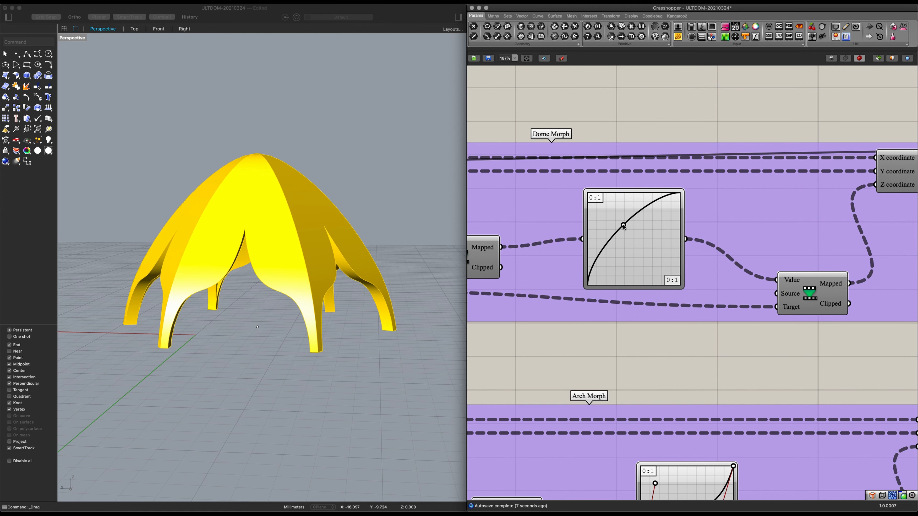
Step: Switch the Dome Morph Graph Mapper to a Bezier graph and lower its upper end's handle to reshape the dome profile
{"action": "right_click_drag", "start_coordinate": [285, 266], "coordinate": [318, 299]}
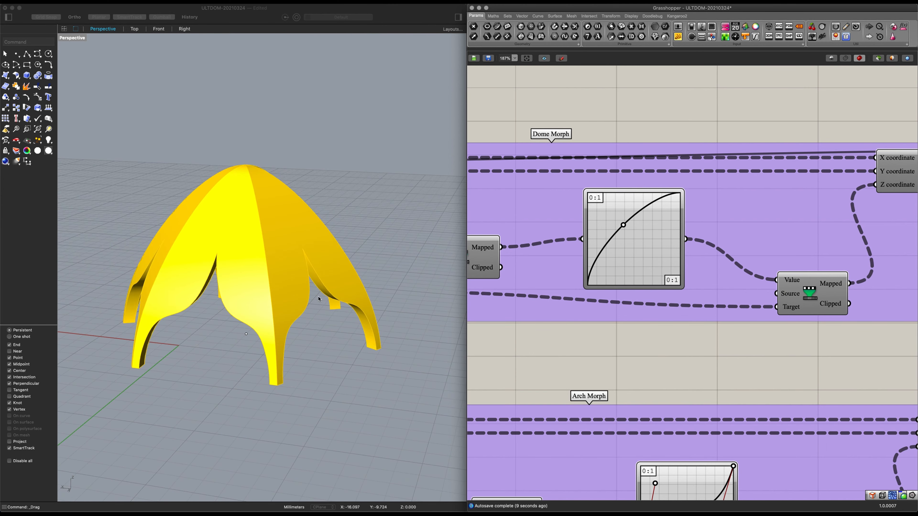
{"action": "right_click", "coordinate": [610, 238]}
{"action": "mouse_move", "coordinate": [638, 318]}
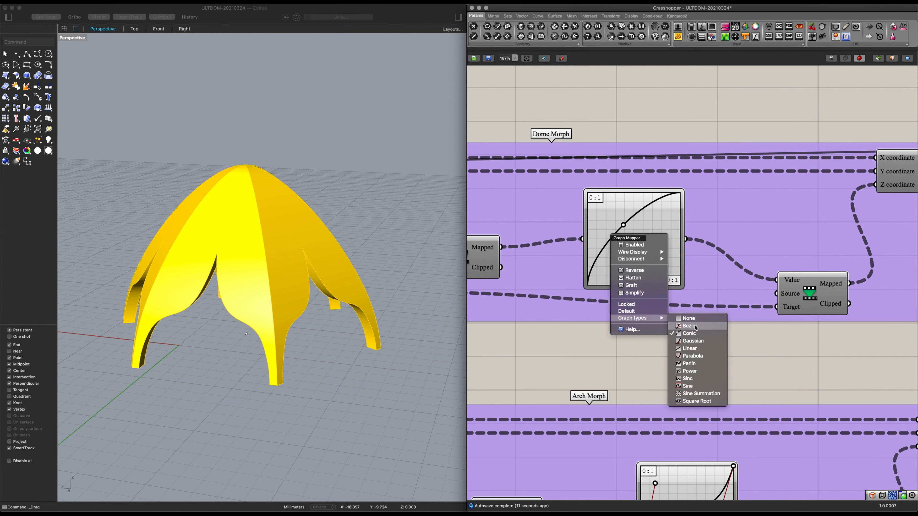
{"action": "left_click", "coordinate": [690, 326]}
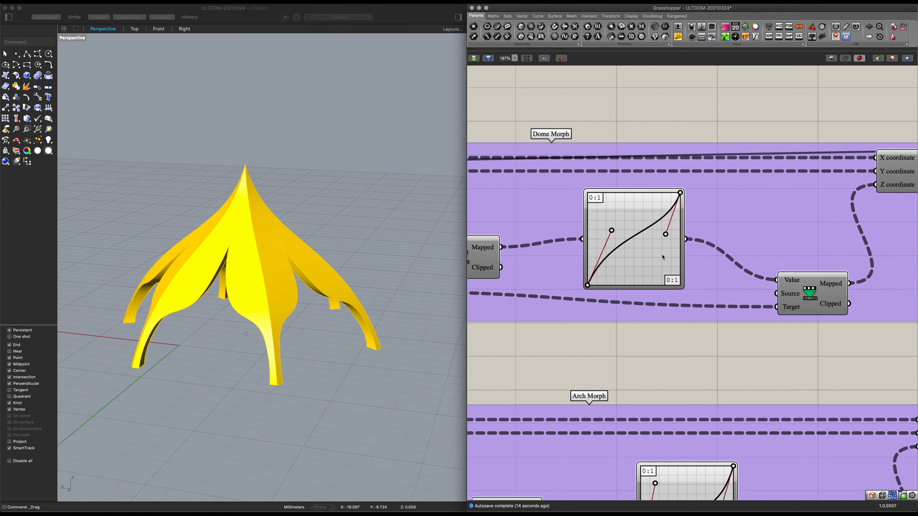
{"action": "left_click_drag", "start_coordinate": [663, 260], "coordinate": [663, 263]}
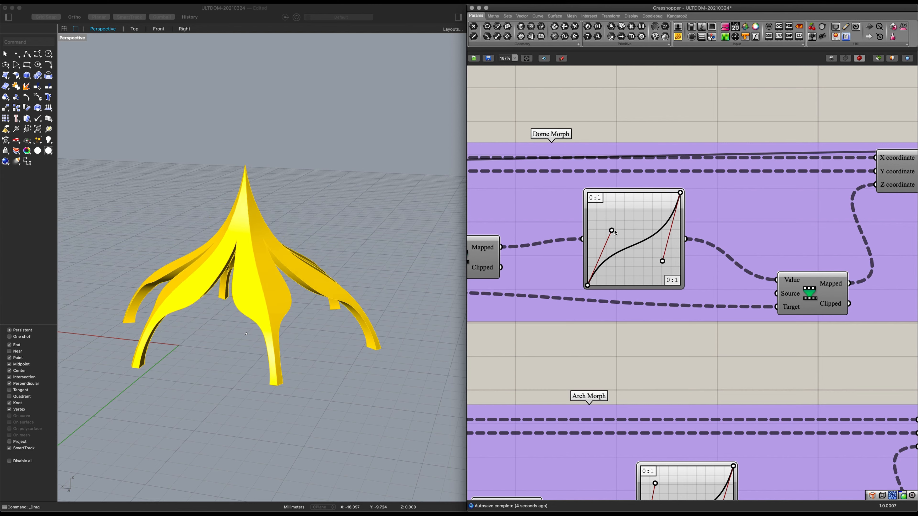
Step: Raise the lower end's handle on the Dome Morph Bezier curve close to the graph's upper edge
{"action": "left_click_drag", "start_coordinate": [601, 209], "coordinate": [600, 210]}
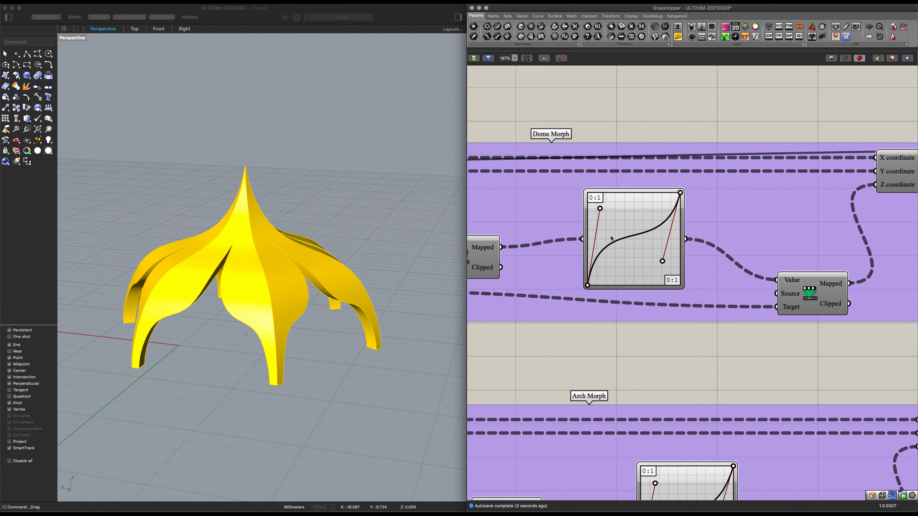
Step: Switch the Arch Morph Graph Mapper from Bezier to the Conic graph type
{"action": "scroll", "coordinate": [588, 359], "scroll_direction": "down", "scroll_amount": 4}
{"action": "right_click_drag", "start_coordinate": [588, 359], "coordinate": [561, 264]}
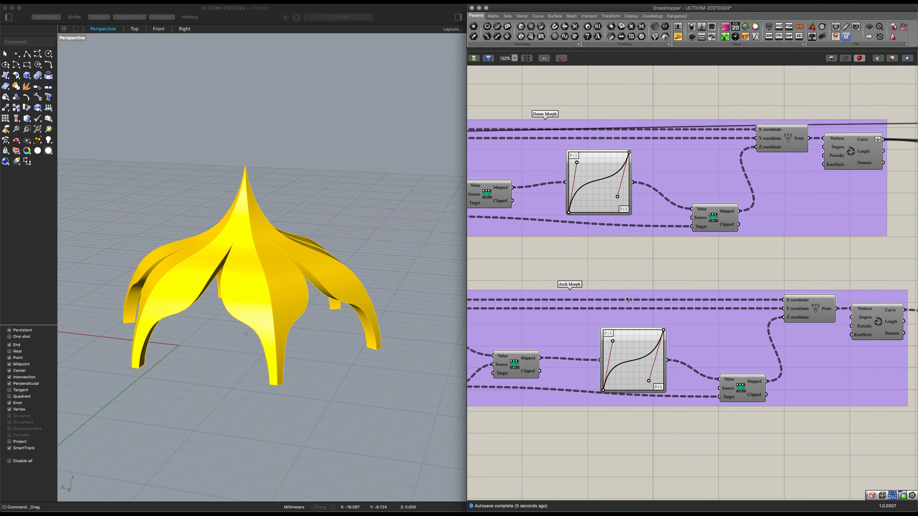
{"action": "scroll", "coordinate": [644, 401], "scroll_direction": "up", "scroll_amount": 1}
{"action": "scroll", "coordinate": [645, 401], "scroll_direction": "up", "scroll_amount": 5}
{"action": "left_click", "coordinate": [610, 276]}
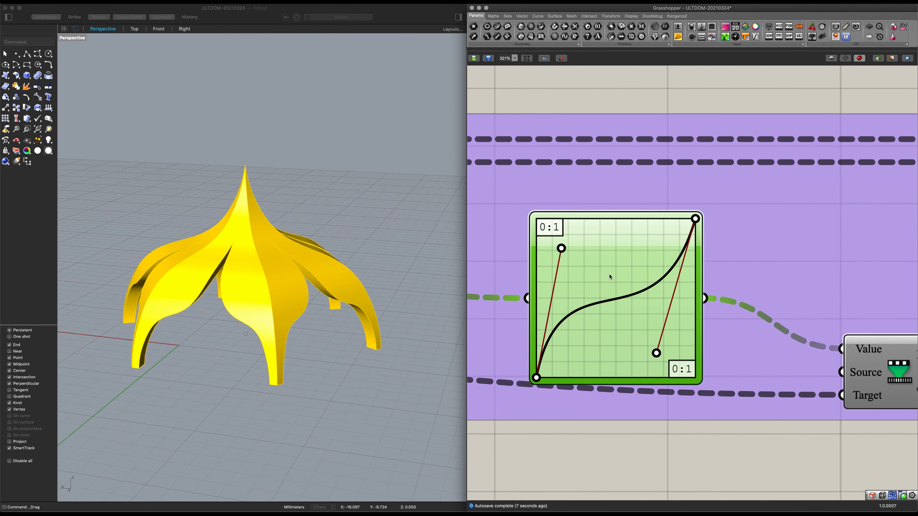
{"action": "right_click", "coordinate": [606, 276]}
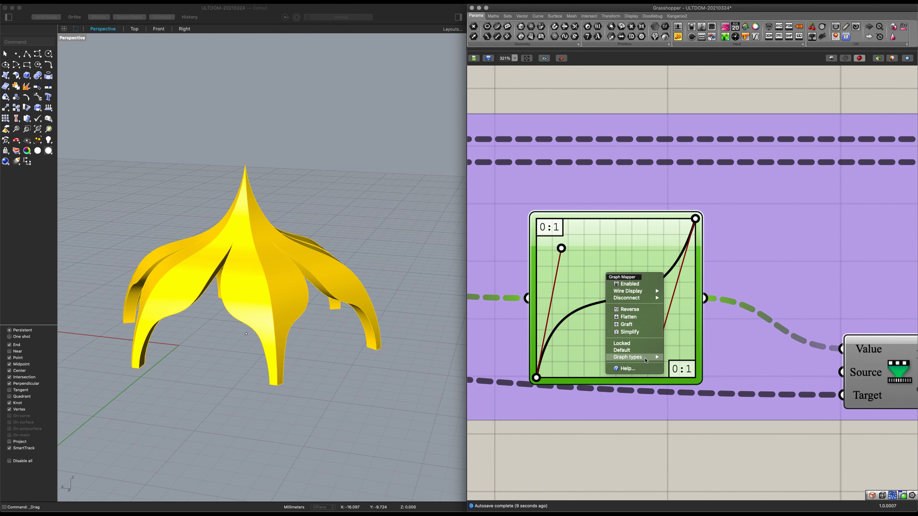
{"action": "mouse_move", "coordinate": [647, 358]}
{"action": "left_click", "coordinate": [688, 372]}
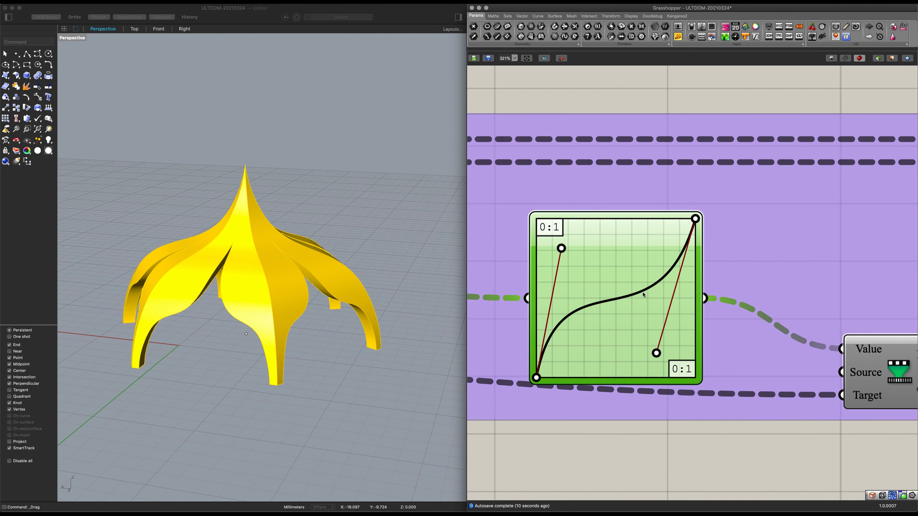
Step: Reshape the Arch Morph Conic curve by moving its control point above and then below the diagonal, leaving the curve sagging
{"action": "key", "text": "super+z"}
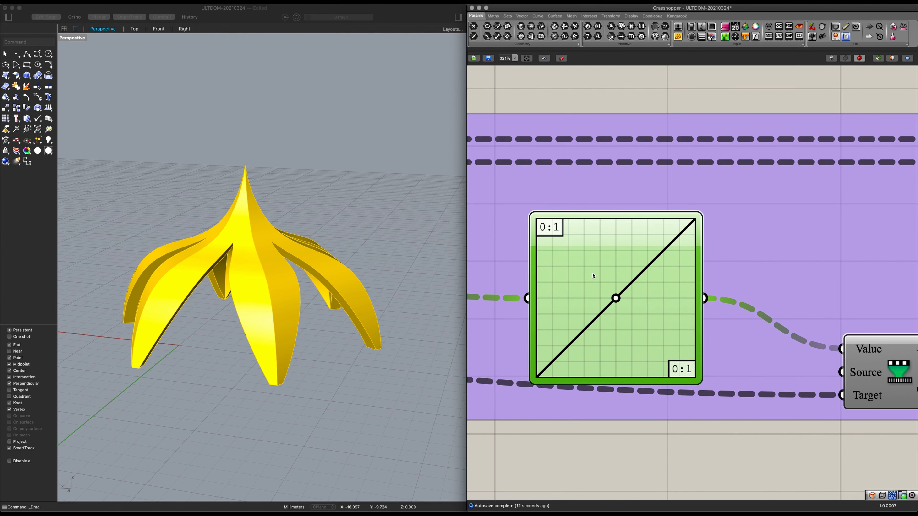
{"action": "key", "text": "super+shift+z"}
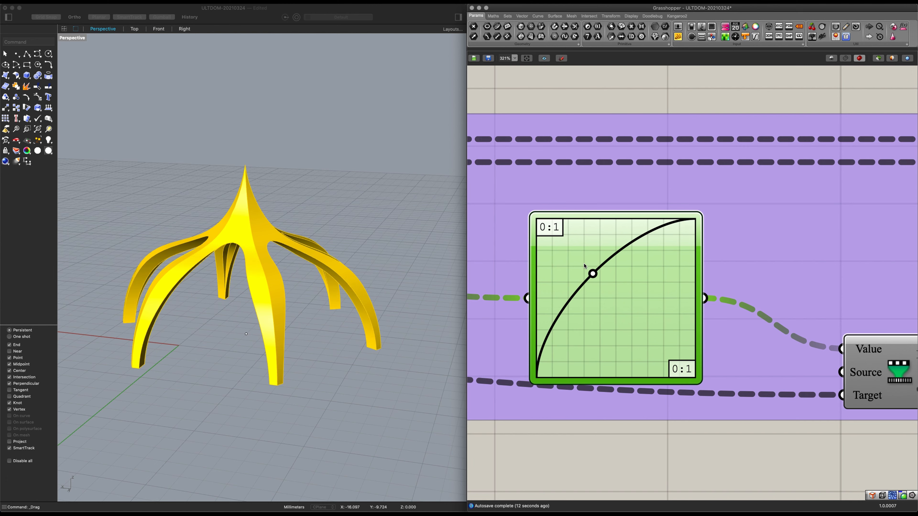
{"action": "left_click_drag", "start_coordinate": [612, 294], "coordinate": [621, 309]}
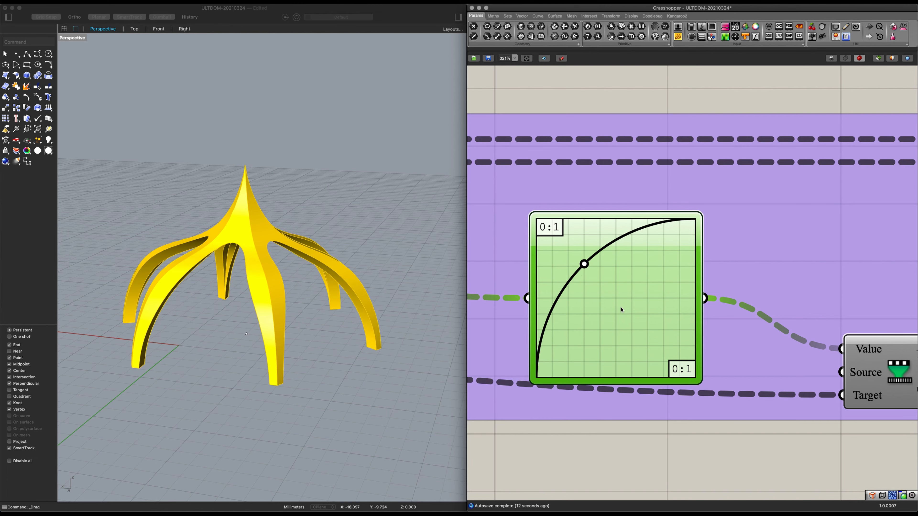
{"action": "key", "text": "super+z"}
{"action": "key", "text": "super+shift+z"}
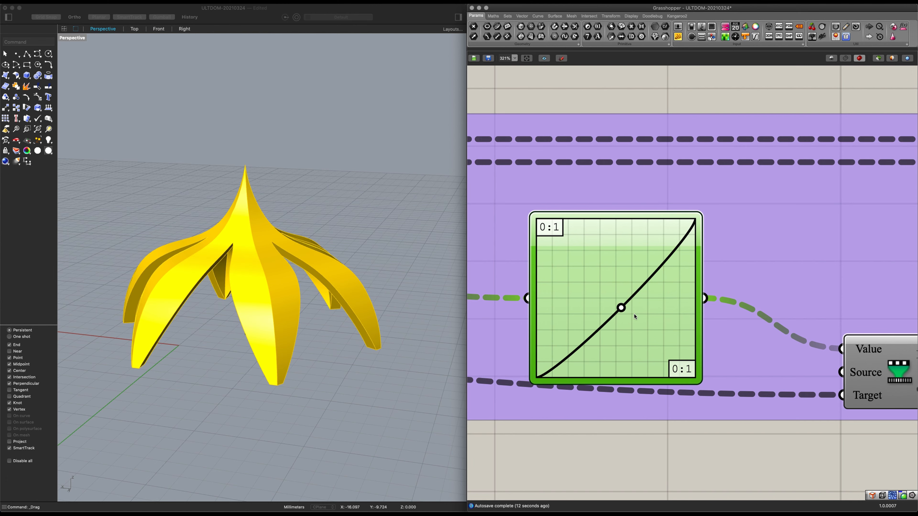
{"action": "left_click_drag", "start_coordinate": [635, 313], "coordinate": [635, 309]}
Step: Set the Base Geometry polygon's Segments slider to 7 and view the dome from another angle
{"action": "scroll", "coordinate": [636, 311], "scroll_direction": "down", "scroll_amount": 10}
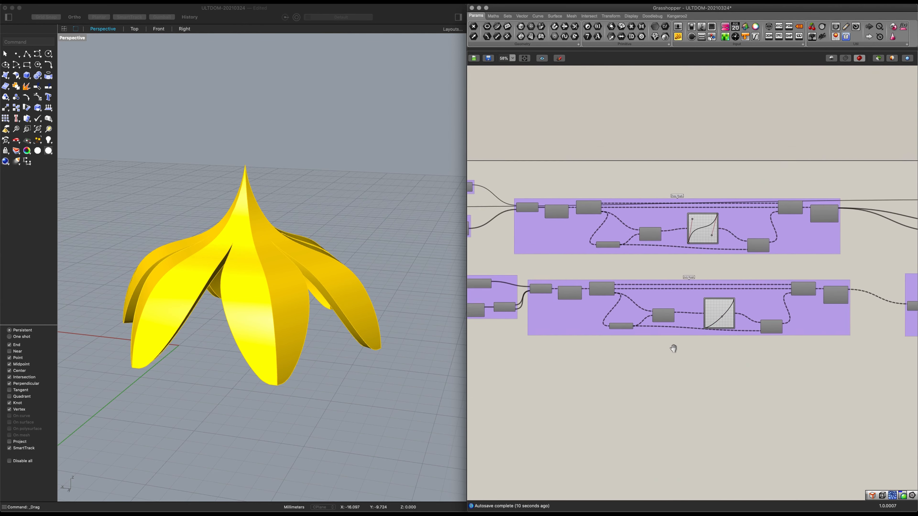
{"action": "scroll", "coordinate": [623, 293], "scroll_direction": "up", "scroll_amount": 8}
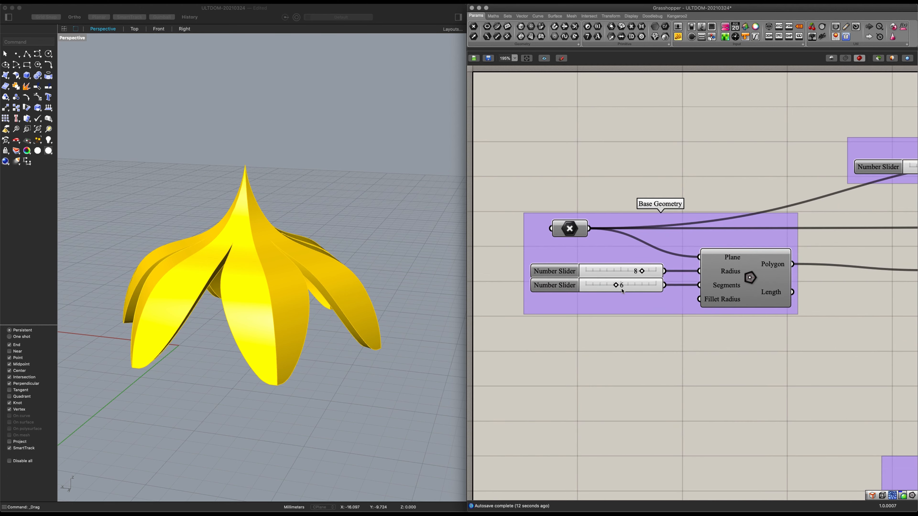
{"action": "double_click", "coordinate": [623, 288]}
{"action": "type", "text": "7"}
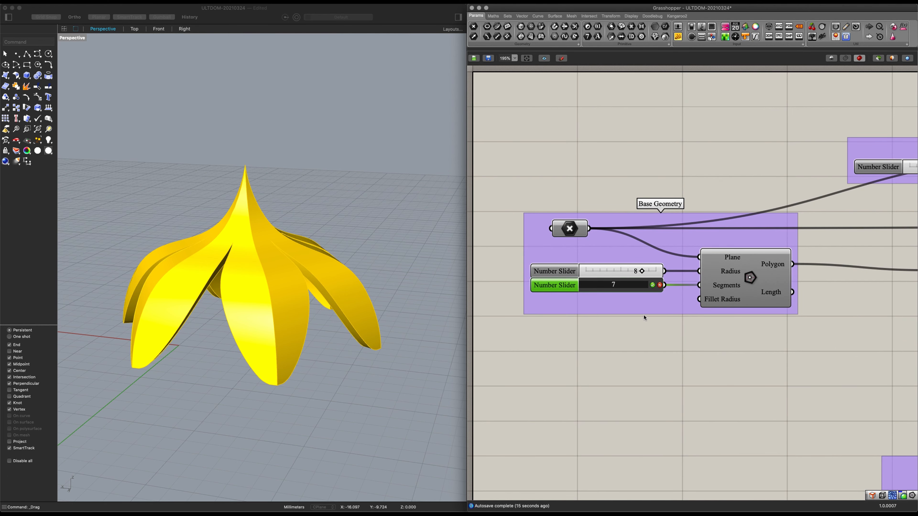
{"action": "key", "text": "Return"}
{"action": "right_click_drag", "start_coordinate": [382, 272], "coordinate": [426, 284]}
Step: Set the Base Geometry polygon's Segments slider to 4 and orbit around the resulting dome
{"action": "double_click", "coordinate": [629, 287]}
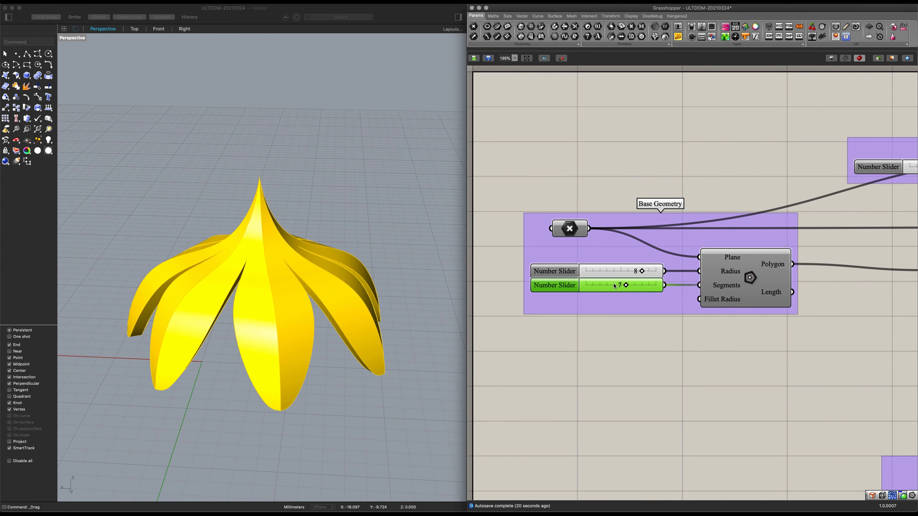
{"action": "type", "text": "4"}
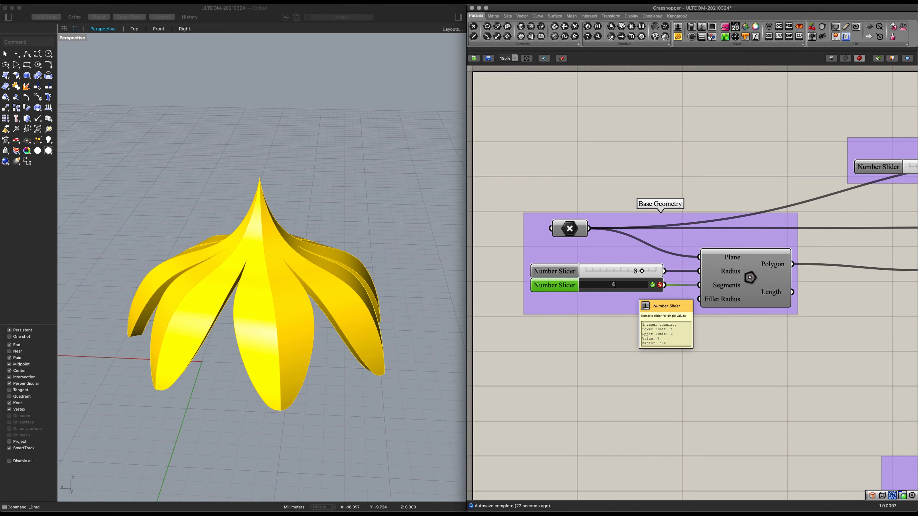
{"action": "key", "text": "Return"}
{"action": "right_click_drag", "start_coordinate": [356, 319], "coordinate": [394, 307]}
{"action": "right_click_drag", "start_coordinate": [349, 277], "coordinate": [346, 269]}
Step: Look over the definition from Base Geometry through the Dome Morph and Arch Morph groups to the arch extrusion group
{"action": "scroll", "coordinate": [362, 257], "scroll_direction": "down", "scroll_amount": 4}
{"action": "scroll", "coordinate": [346, 270], "scroll_direction": "up", "scroll_amount": 4}
{"action": "scroll", "coordinate": [596, 325], "scroll_direction": "down", "scroll_amount": 4}
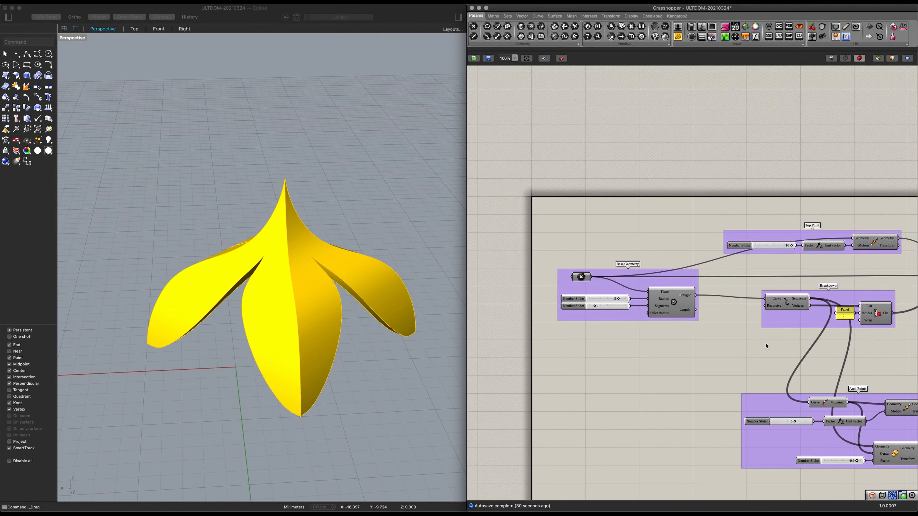
{"action": "right_click_drag", "start_coordinate": [768, 344], "coordinate": [554, 330]}
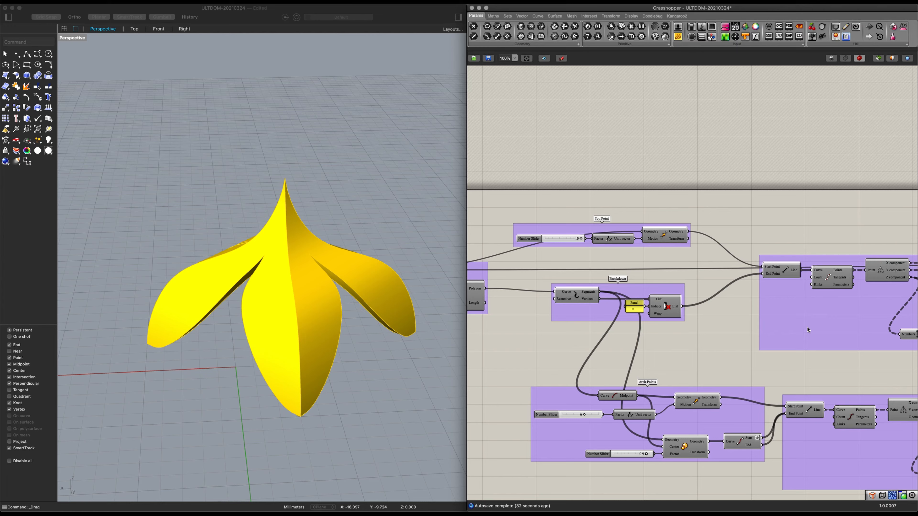
{"action": "scroll", "coordinate": [808, 330], "scroll_direction": "right", "scroll_amount": 15}
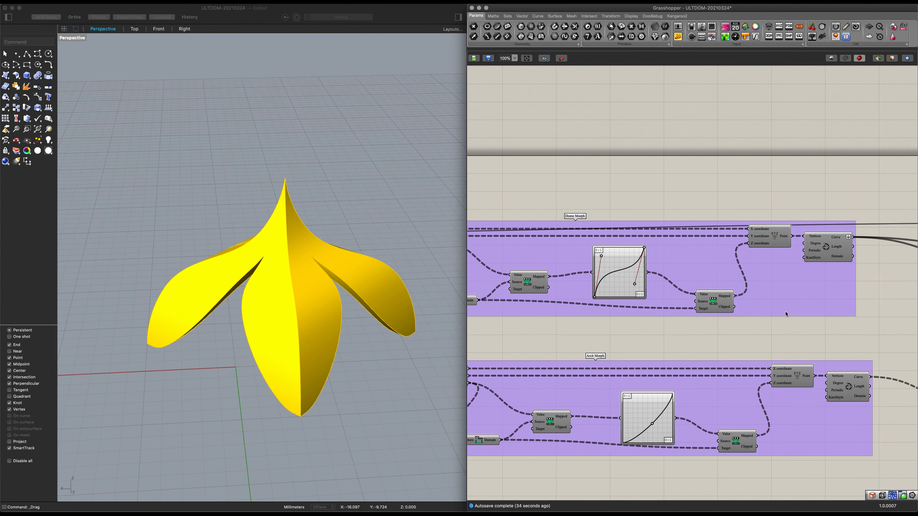
{"action": "scroll", "coordinate": [787, 314], "scroll_direction": "right", "scroll_amount": 8}
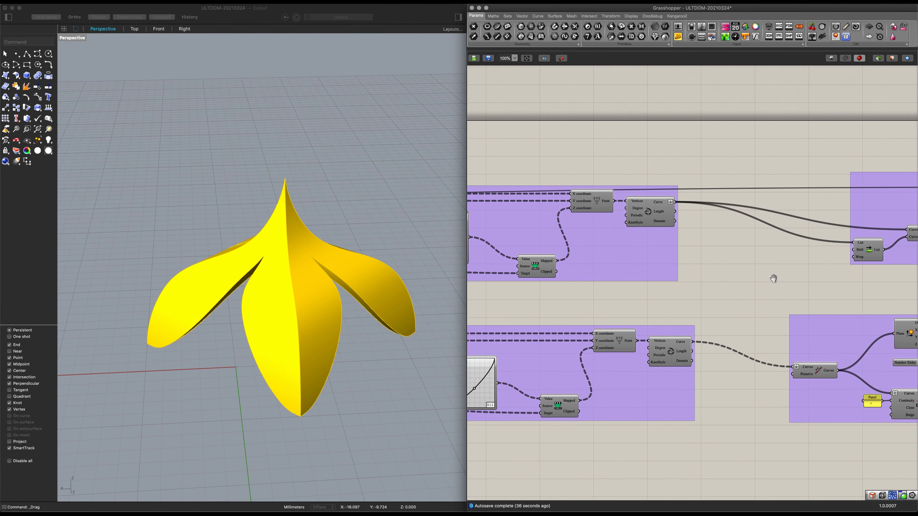
{"action": "scroll", "coordinate": [739, 275], "scroll_direction": "down", "scroll_amount": 2}
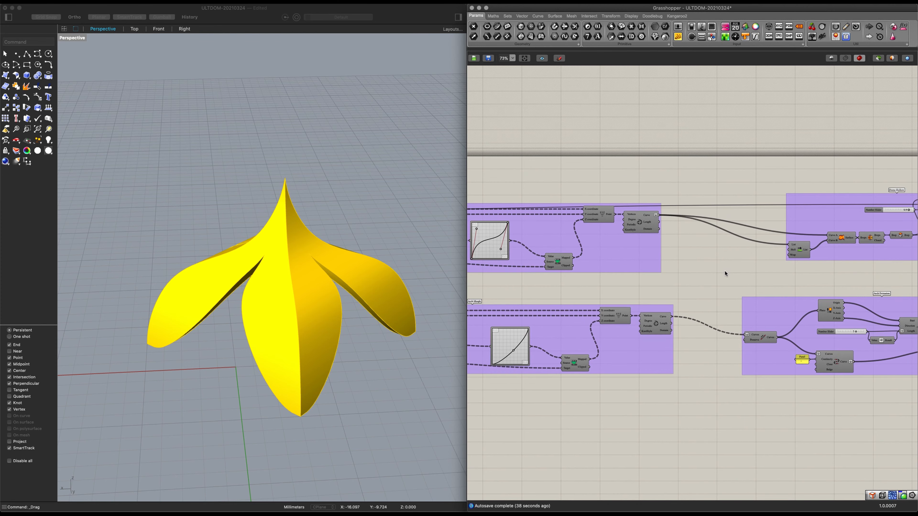
{"action": "scroll", "coordinate": [708, 274], "scroll_direction": "down", "scroll_amount": 1}
{"action": "scroll", "coordinate": [705, 279], "scroll_direction": "right", "scroll_amount": 4}
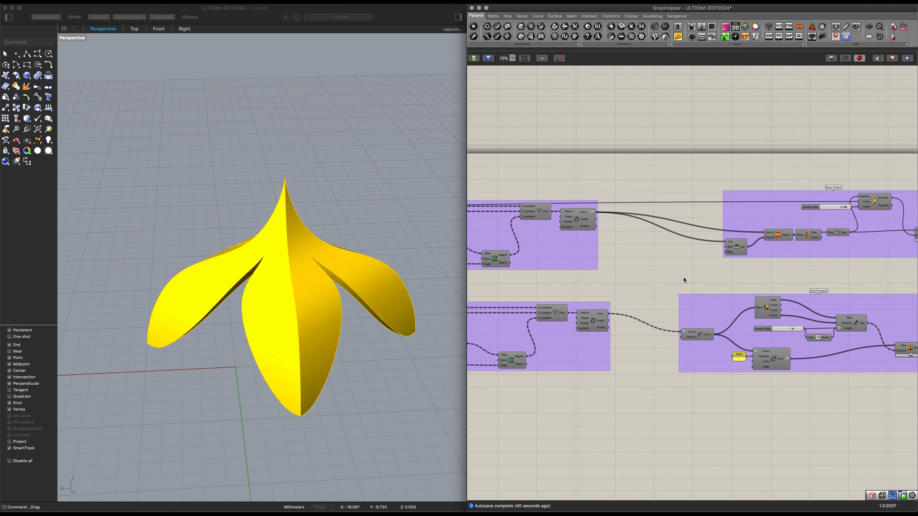